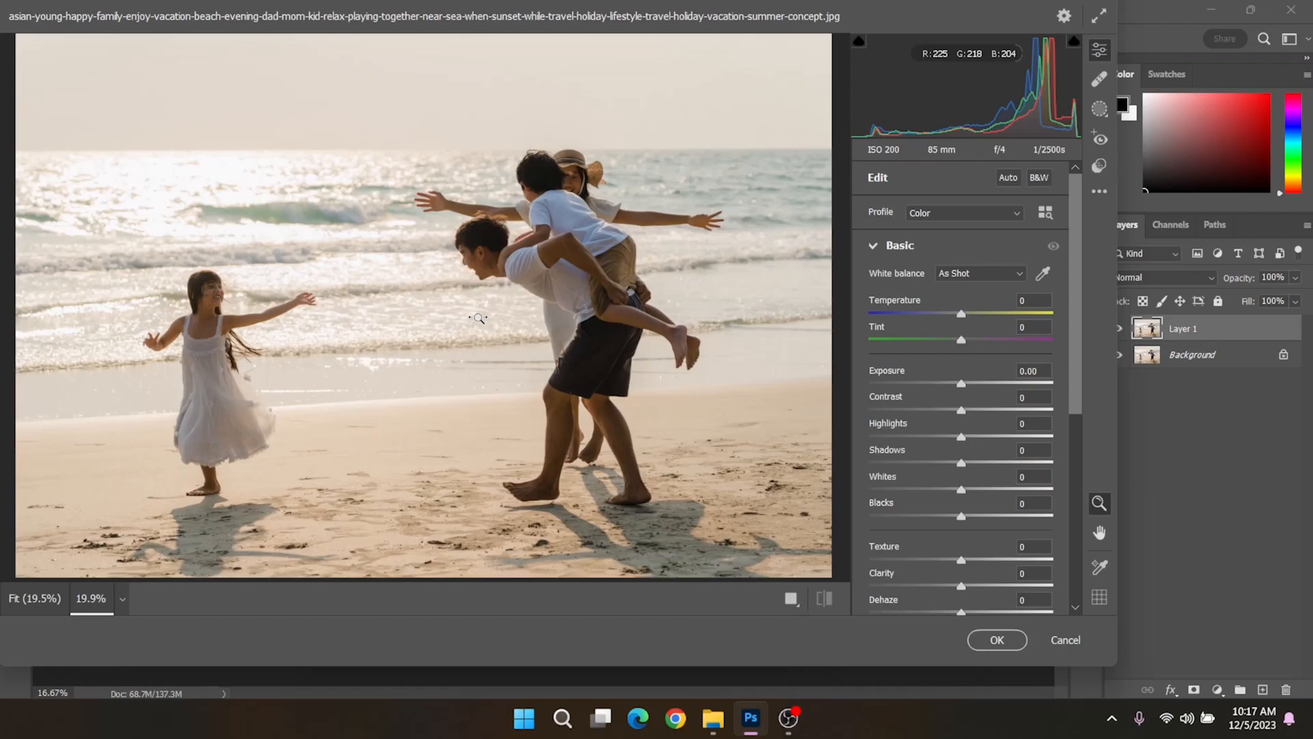
- Try raising the photo's Exposure to +0.30, and reset it to its default
{"action": "left_click_drag", "start_coordinate": [478, 318], "coordinate": [475, 318]}
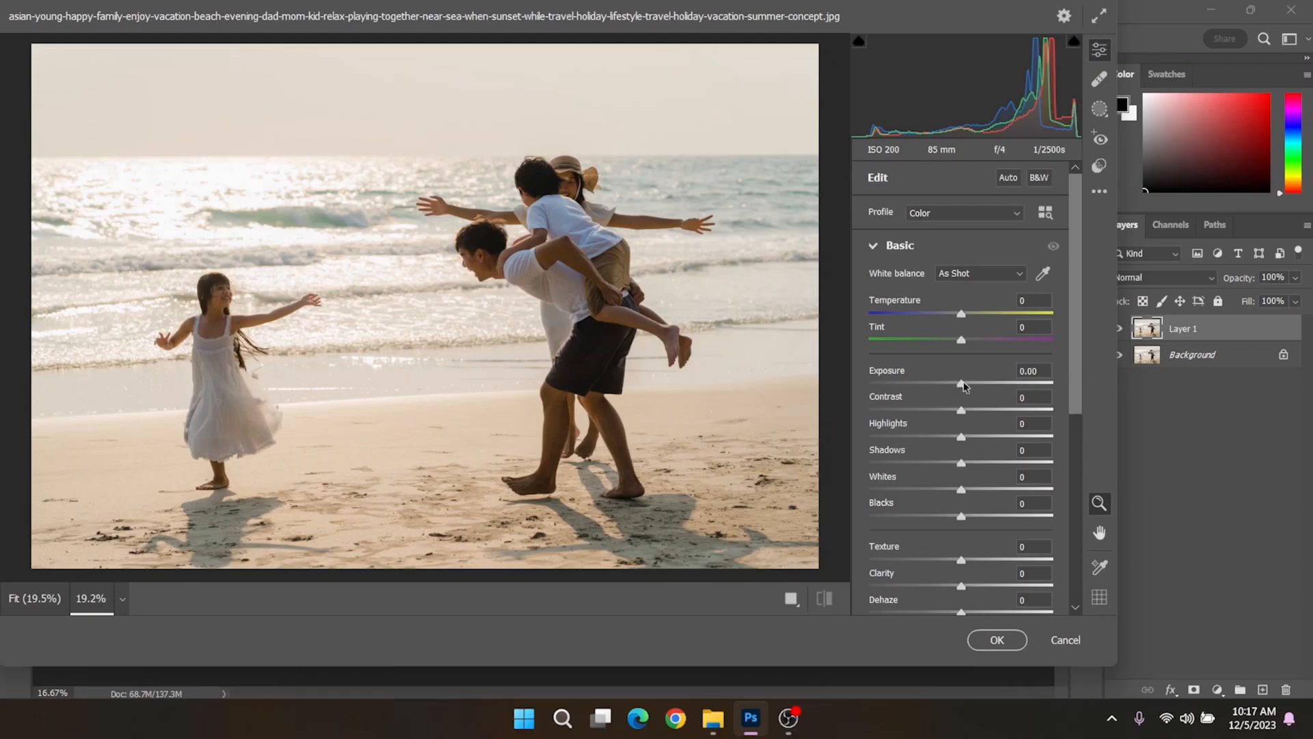
{"action": "mouse_move", "coordinate": [961, 383]}
{"action": "left_mouse_down"}
{"action": "mouse_move", "coordinate": [879, 385]}
{"action": "mouse_move", "coordinate": [973, 384]}
{"action": "mouse_move", "coordinate": [860, 390]}
{"action": "mouse_move", "coordinate": [1056, 386]}
{"action": "mouse_move", "coordinate": [970, 380]}
{"action": "left_mouse_up"}
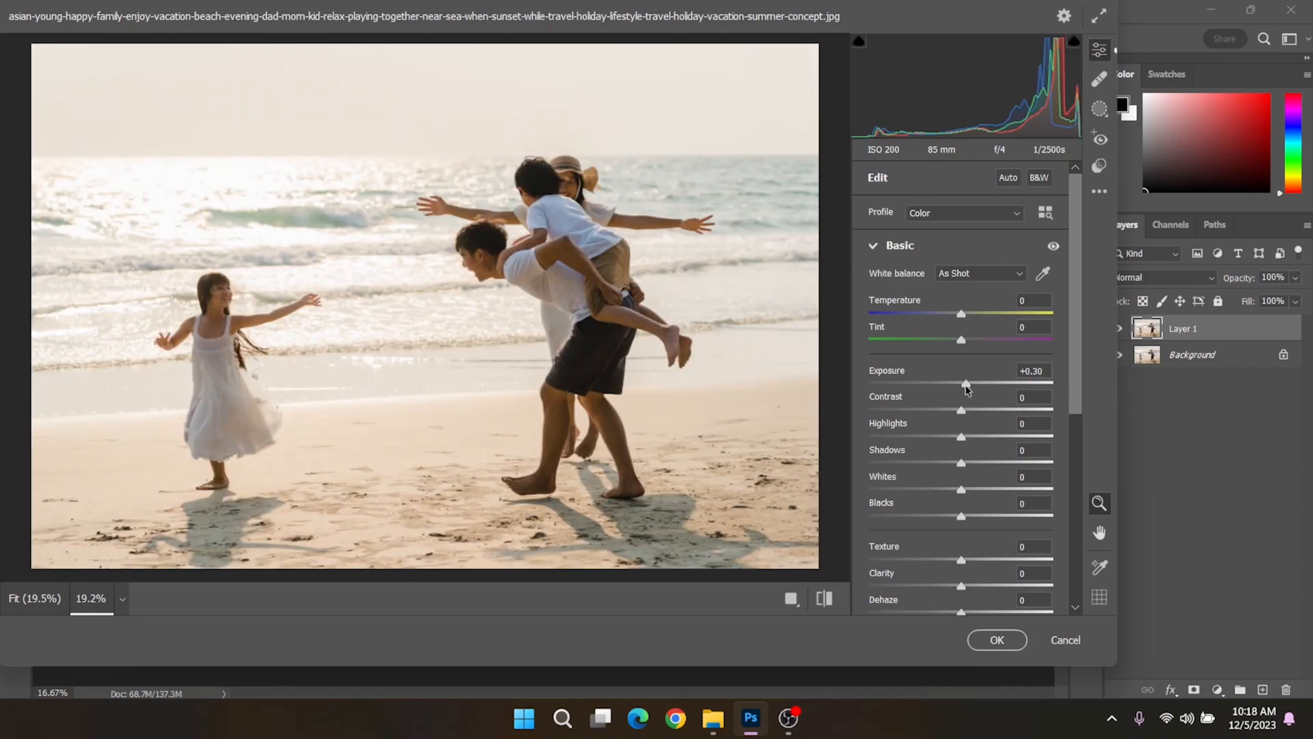
{"action": "double_click", "coordinate": [965, 385]}
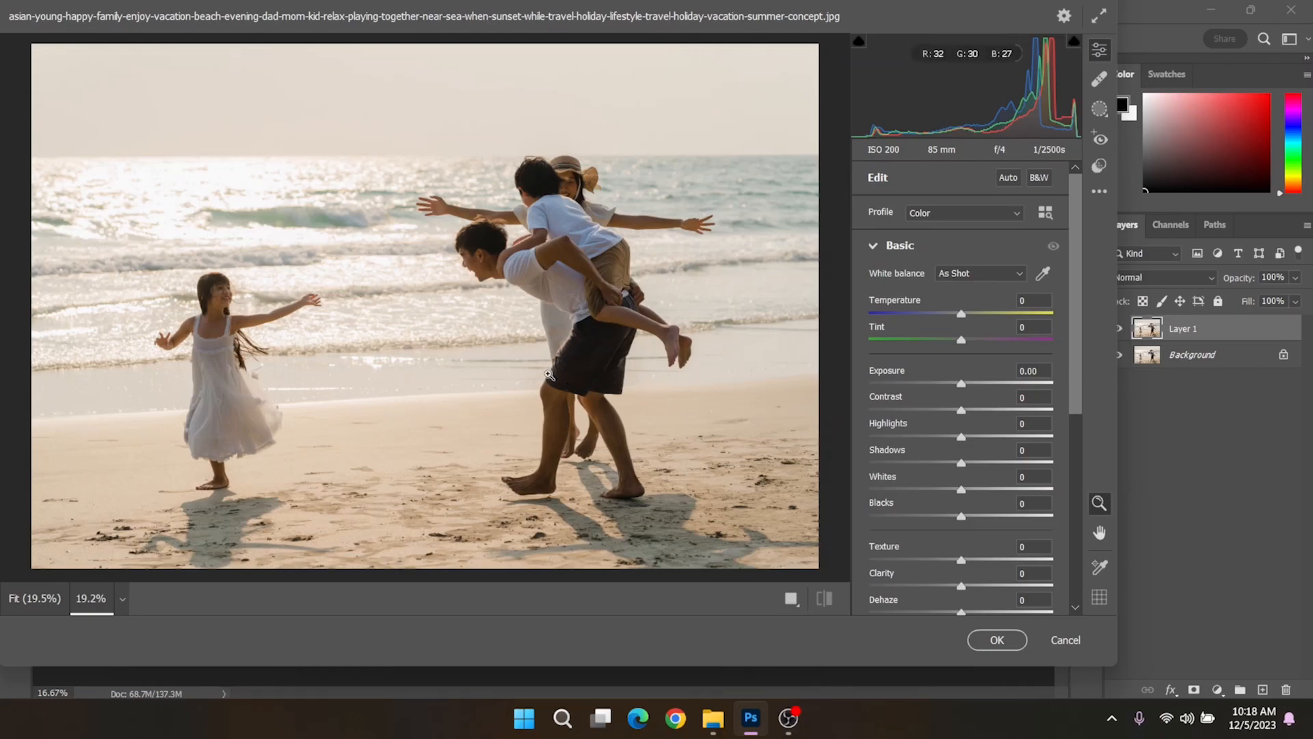
- Examine the man's dark shorts, the legs and feet, and the cast shadows on the sand up close
{"action": "left_click_drag", "start_coordinate": [568, 366], "coordinate": [431, 392]}
{"action": "key", "text": "space"}
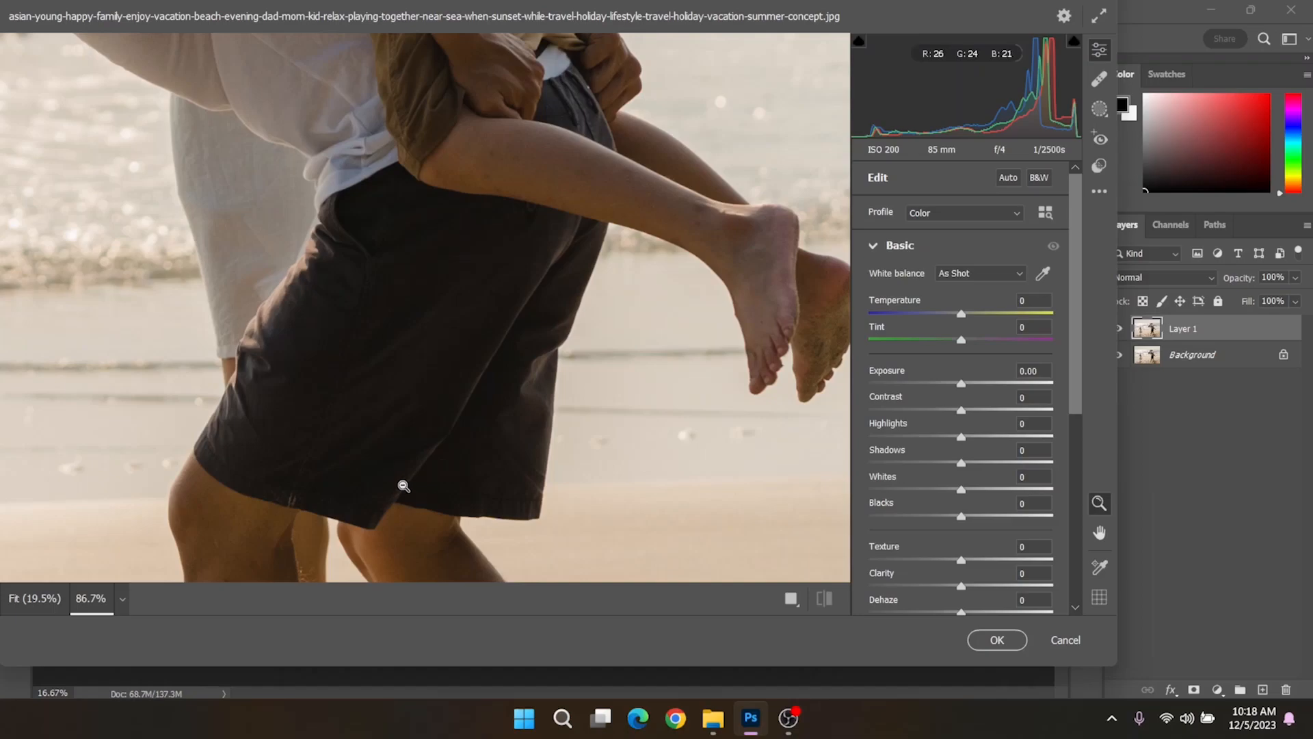
{"action": "key", "text": "space"}
{"action": "left_click_drag", "start_coordinate": [349, 395], "coordinate": [397, 109]}
{"action": "left_click_drag", "start_coordinate": [389, 230], "coordinate": [411, 89]}
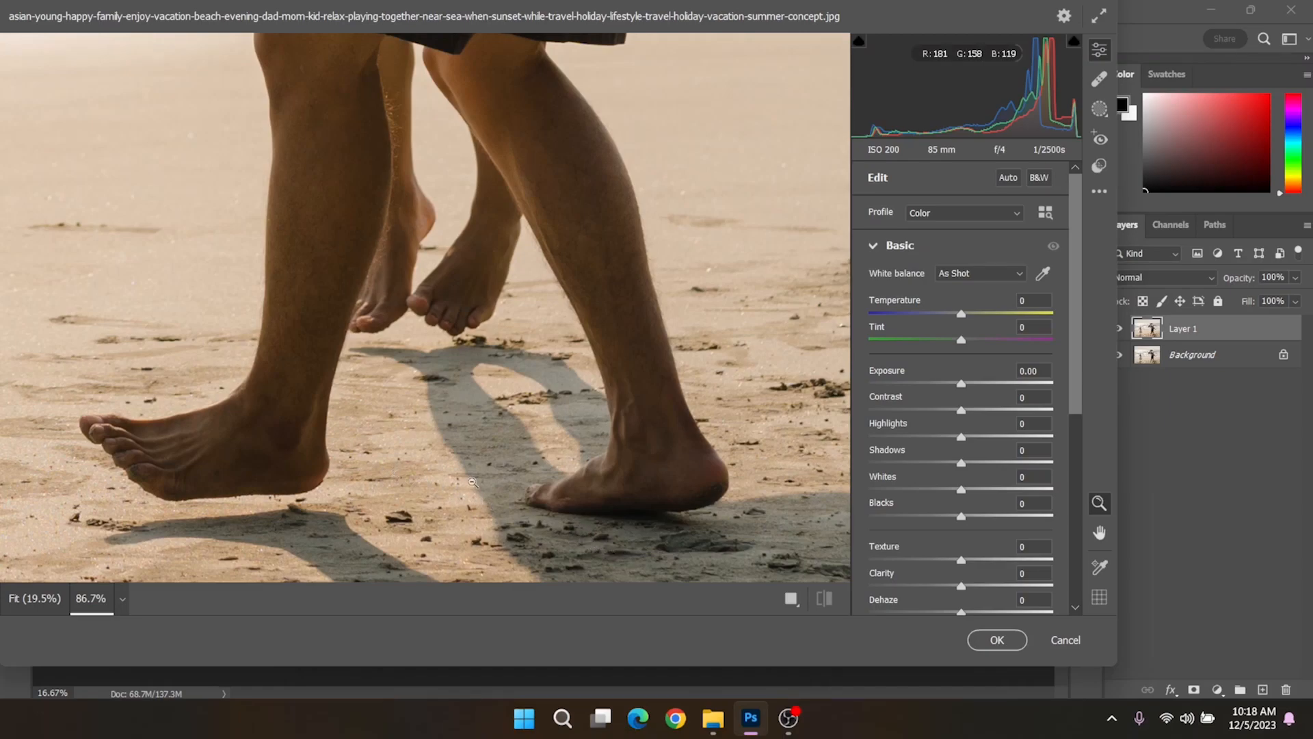
{"action": "key", "text": "space"}
{"action": "left_click_drag", "start_coordinate": [498, 457], "coordinate": [1026, 472]}
{"action": "left_click_drag", "start_coordinate": [470, 423], "coordinate": [209, 333]}
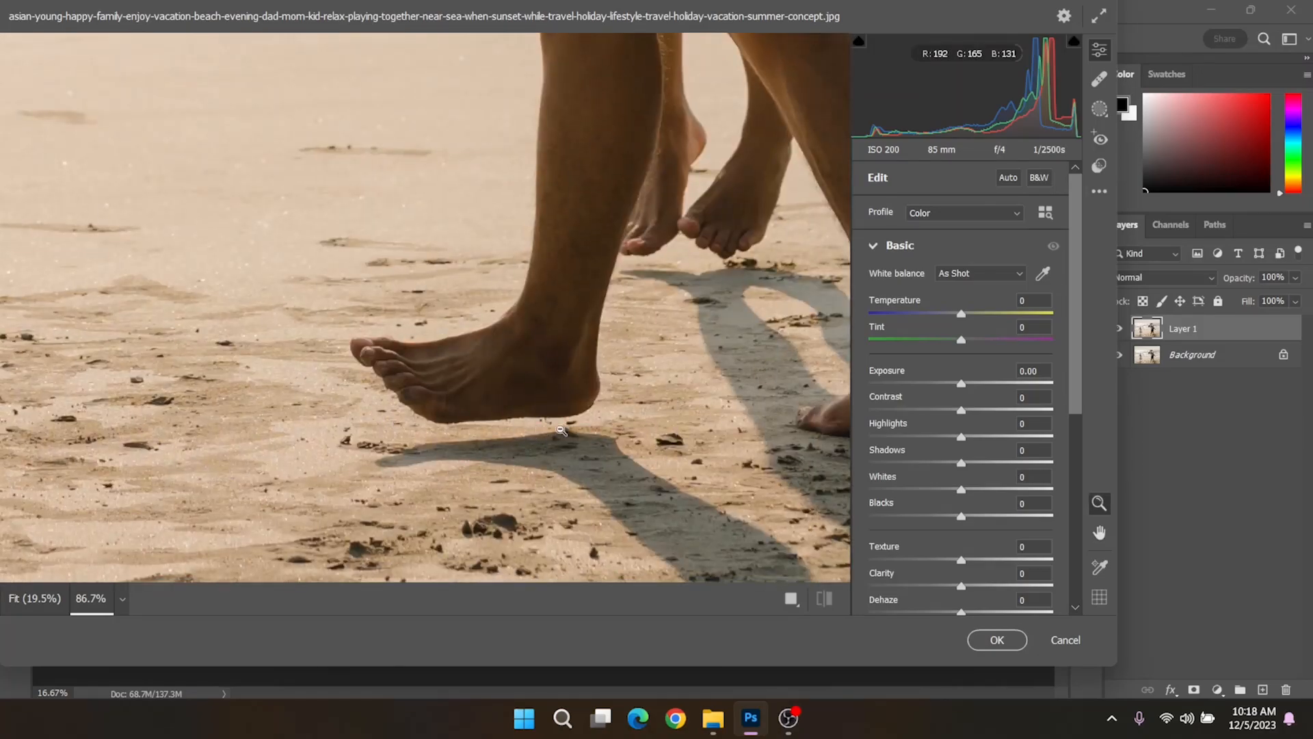
{"action": "left_click_drag", "start_coordinate": [541, 422], "coordinate": [281, 424]}
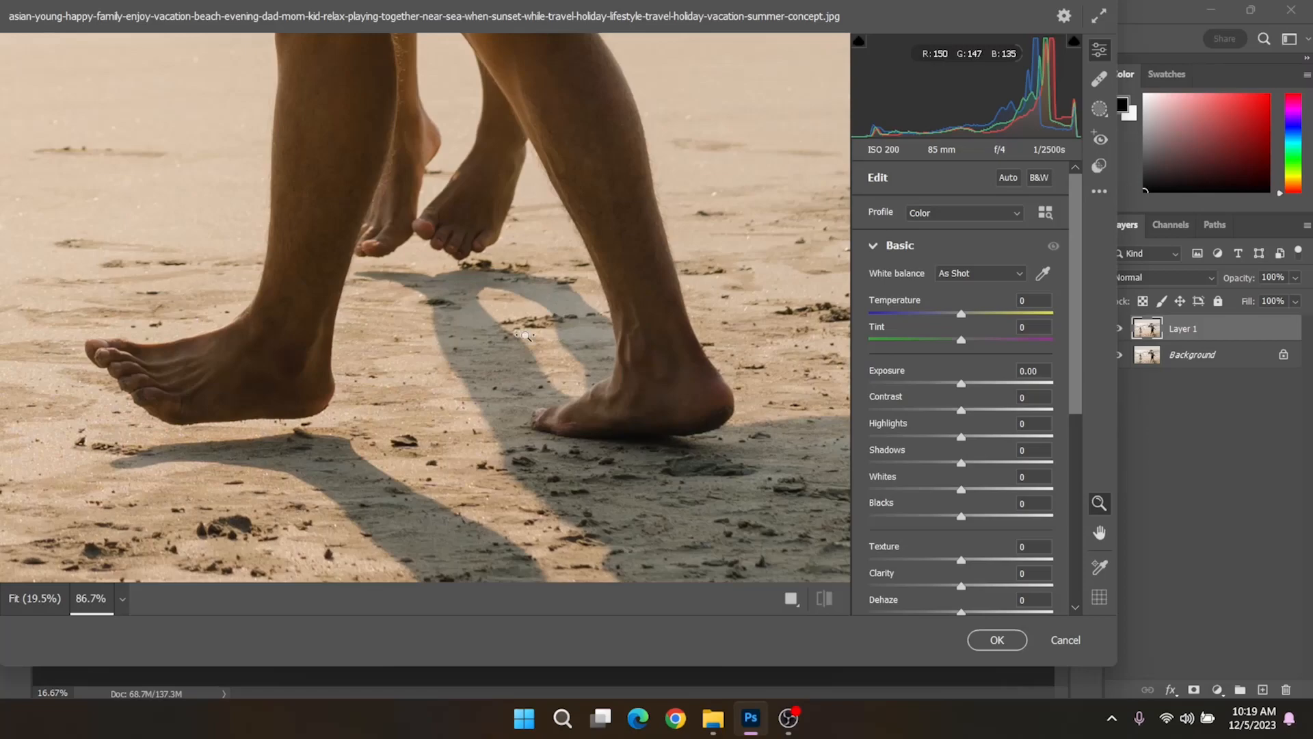
- Examine the boy's dark hair and the shaded face of the woman in the straw hat up close
{"action": "scroll", "coordinate": [593, 332], "scroll_direction": "down", "scroll_amount": 3}
{"action": "key", "text": "space"}
{"action": "left_click_drag", "start_coordinate": [525, 390], "coordinate": [725, 654]}
{"action": "left_click_drag", "start_coordinate": [684, 120], "coordinate": [589, 296]}
{"action": "key", "text": "space"}
{"action": "key", "text": "space"}
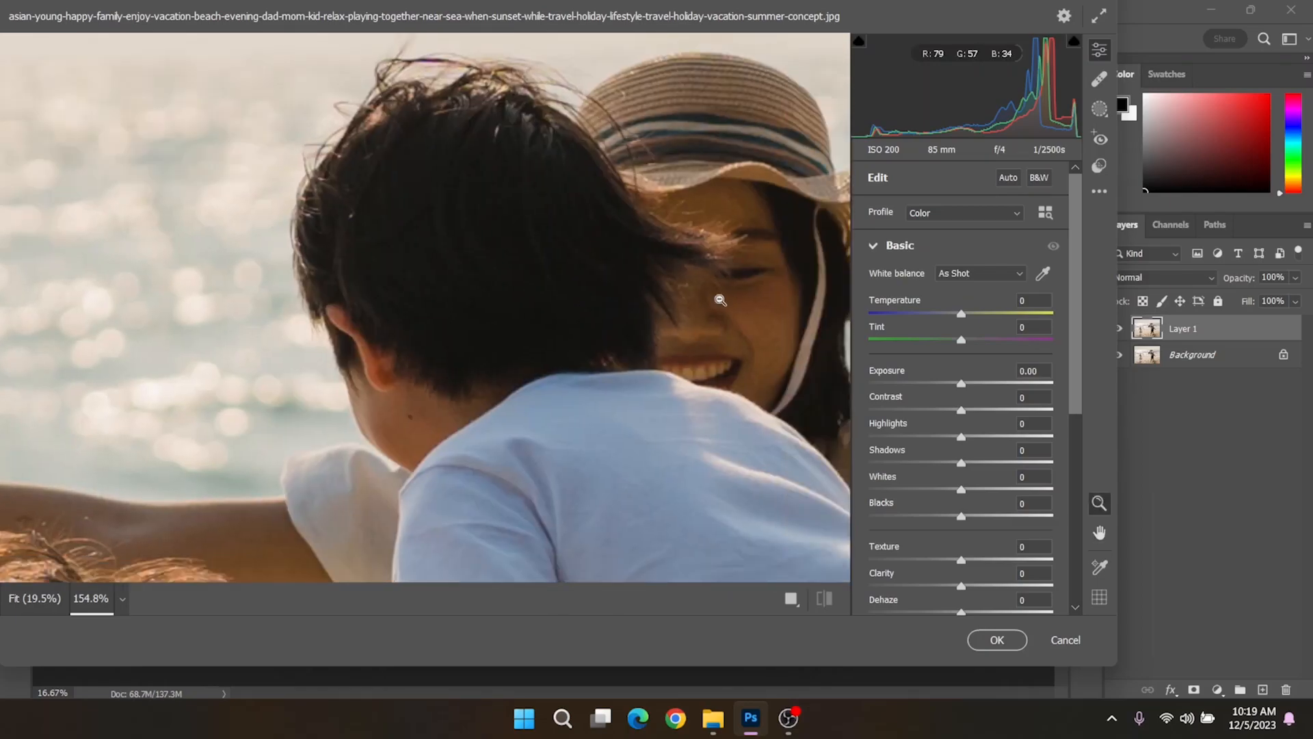
{"action": "key", "text": "space"}
{"action": "left_click_drag", "start_coordinate": [750, 275], "coordinate": [504, 199]}
{"action": "left_click_drag", "start_coordinate": [431, 319], "coordinate": [460, 175]}
{"action": "key", "text": "ctrl+space"}
{"action": "left_click_drag", "start_coordinate": [542, 394], "coordinate": [380, 385]}
{"action": "left_click_drag", "start_coordinate": [528, 427], "coordinate": [422, 241]}
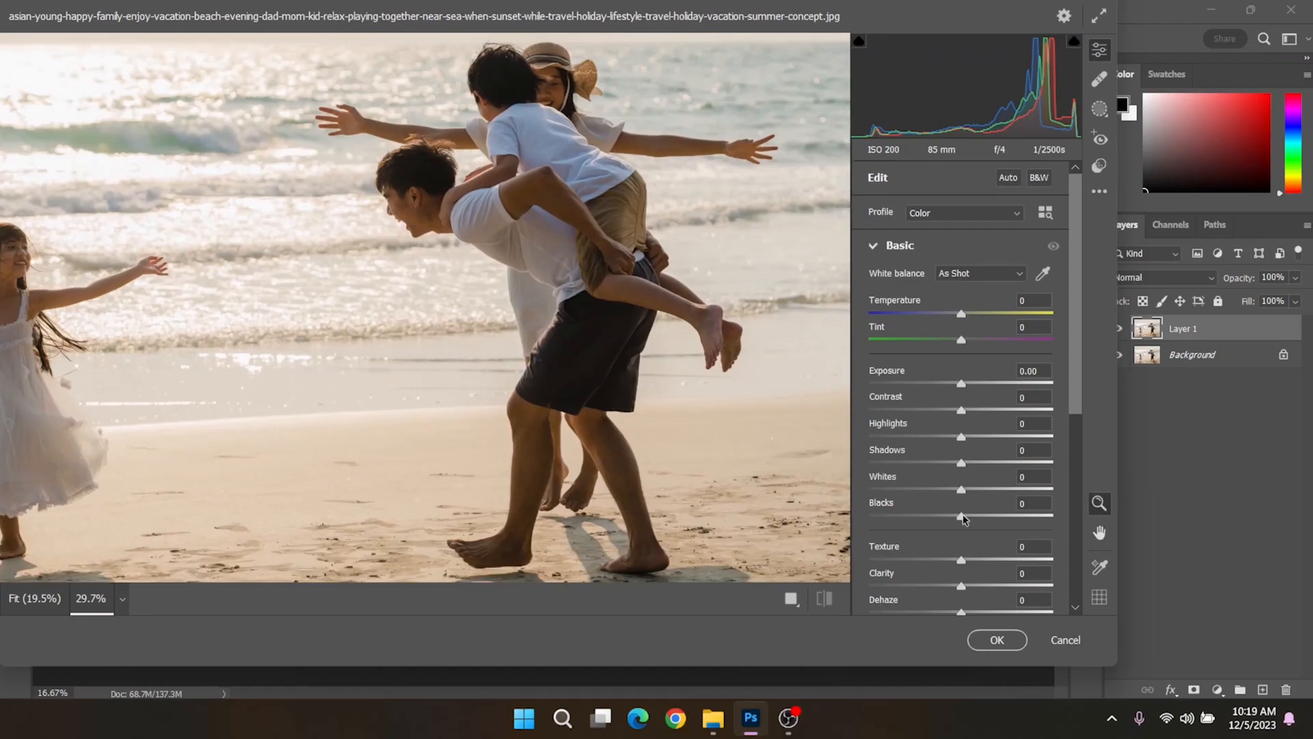
- Try lowering the Blacks to -44, ease them back to about -7, and reset them to default
{"action": "left_click_drag", "start_coordinate": [961, 517], "coordinate": [921, 518]}
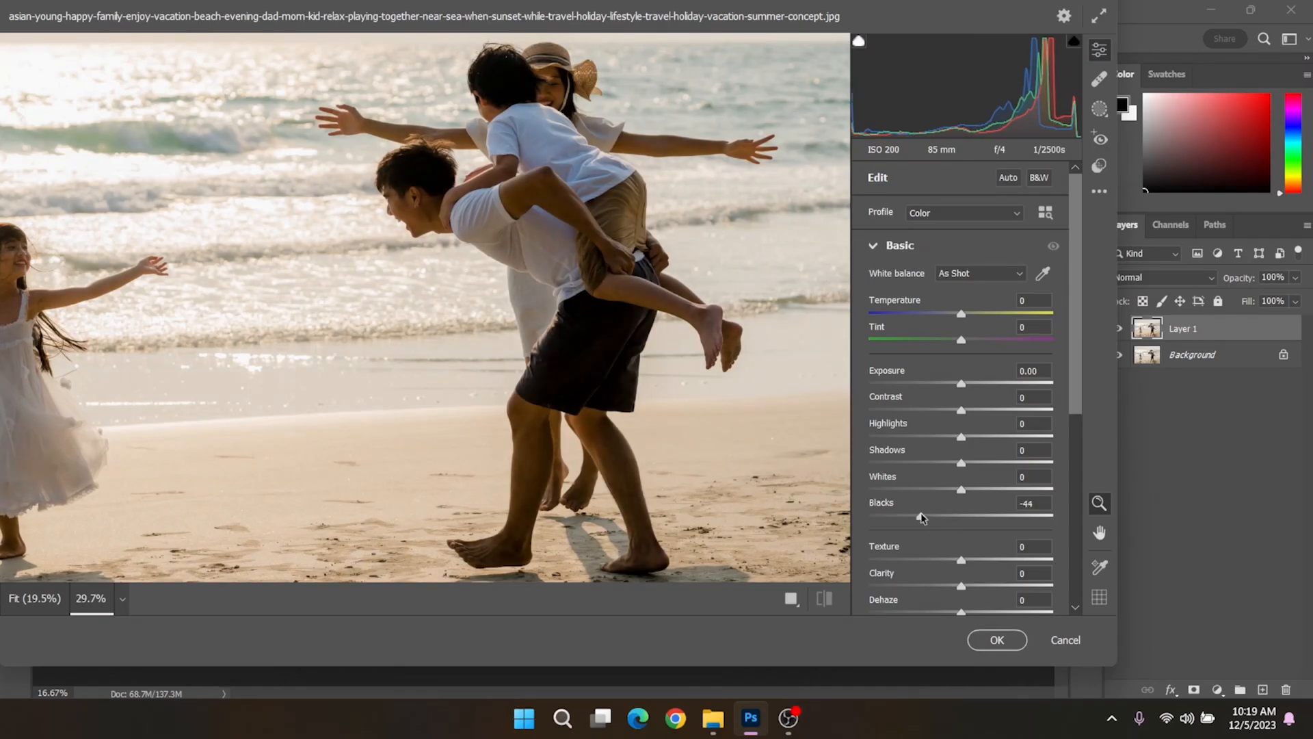
{"action": "left_click_drag", "start_coordinate": [922, 517], "coordinate": [951, 514]}
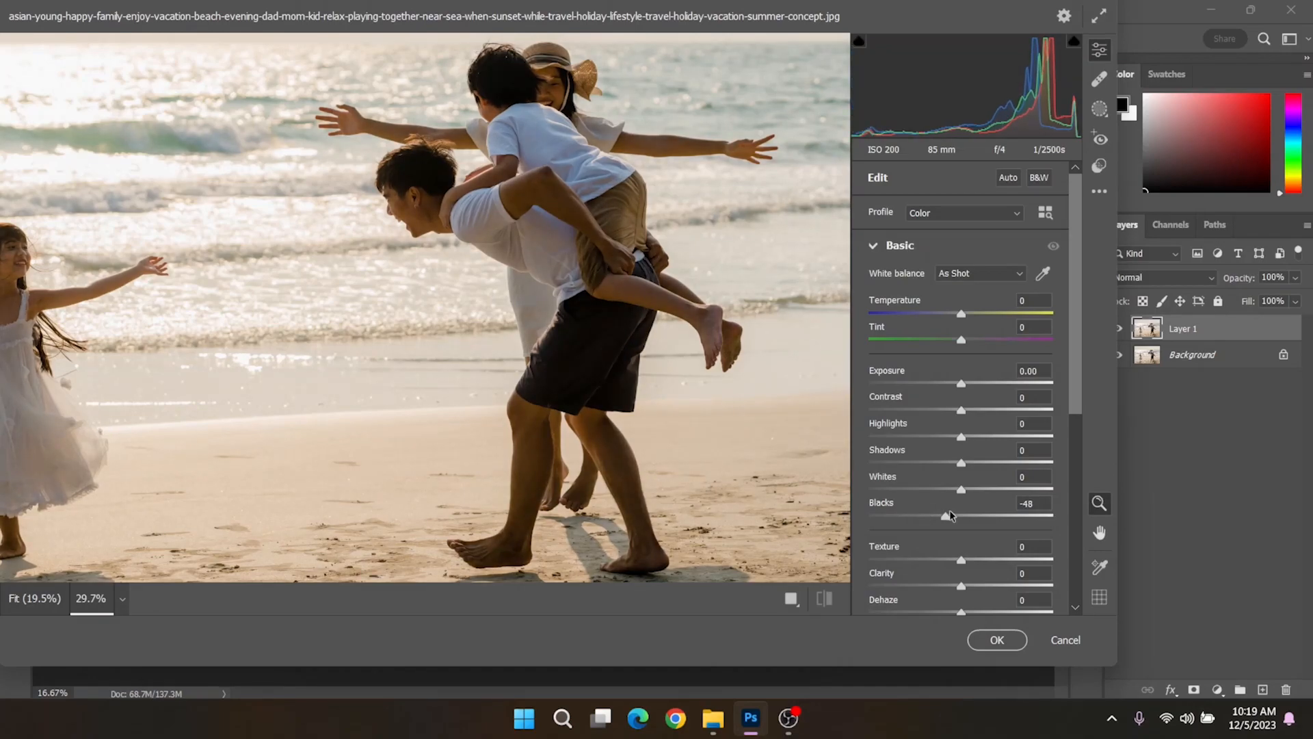
{"action": "left_click_drag", "start_coordinate": [950, 515], "coordinate": [956, 520]}
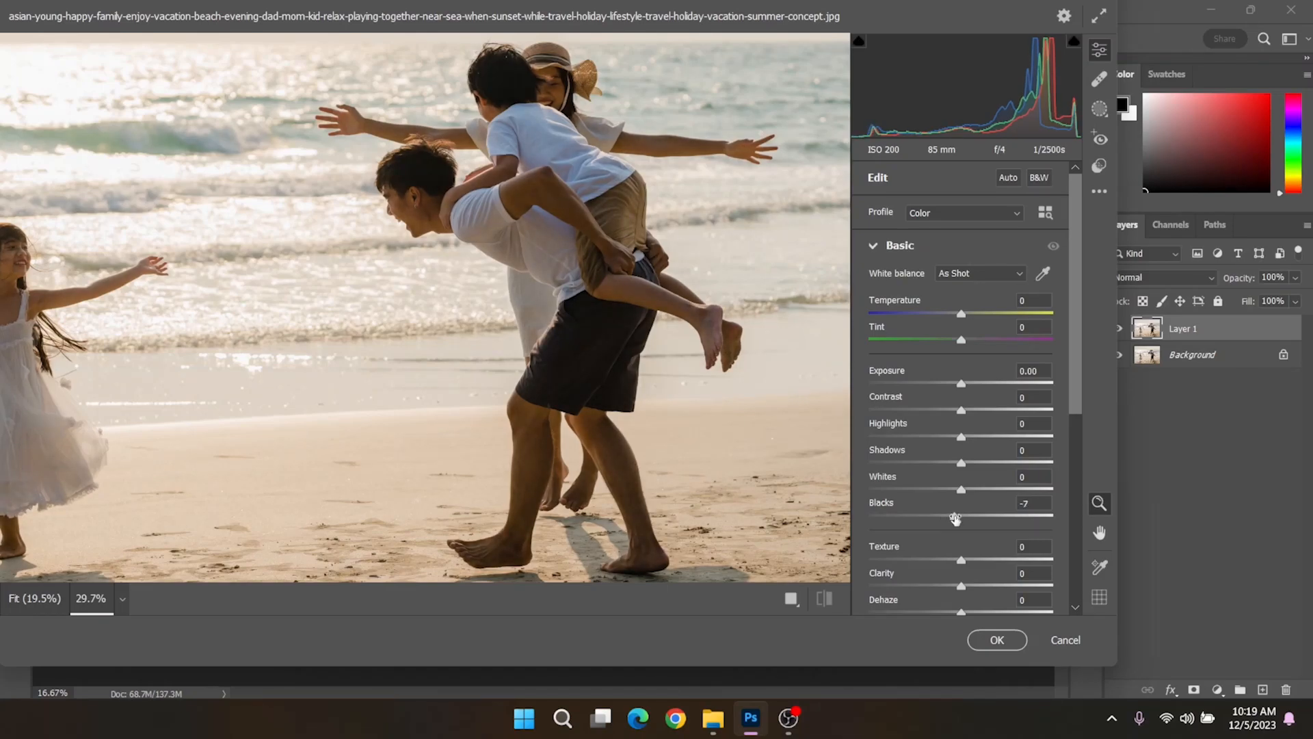
{"action": "left_click_drag", "start_coordinate": [955, 520], "coordinate": [956, 517]}
{"action": "double_click", "coordinate": [955, 516]}
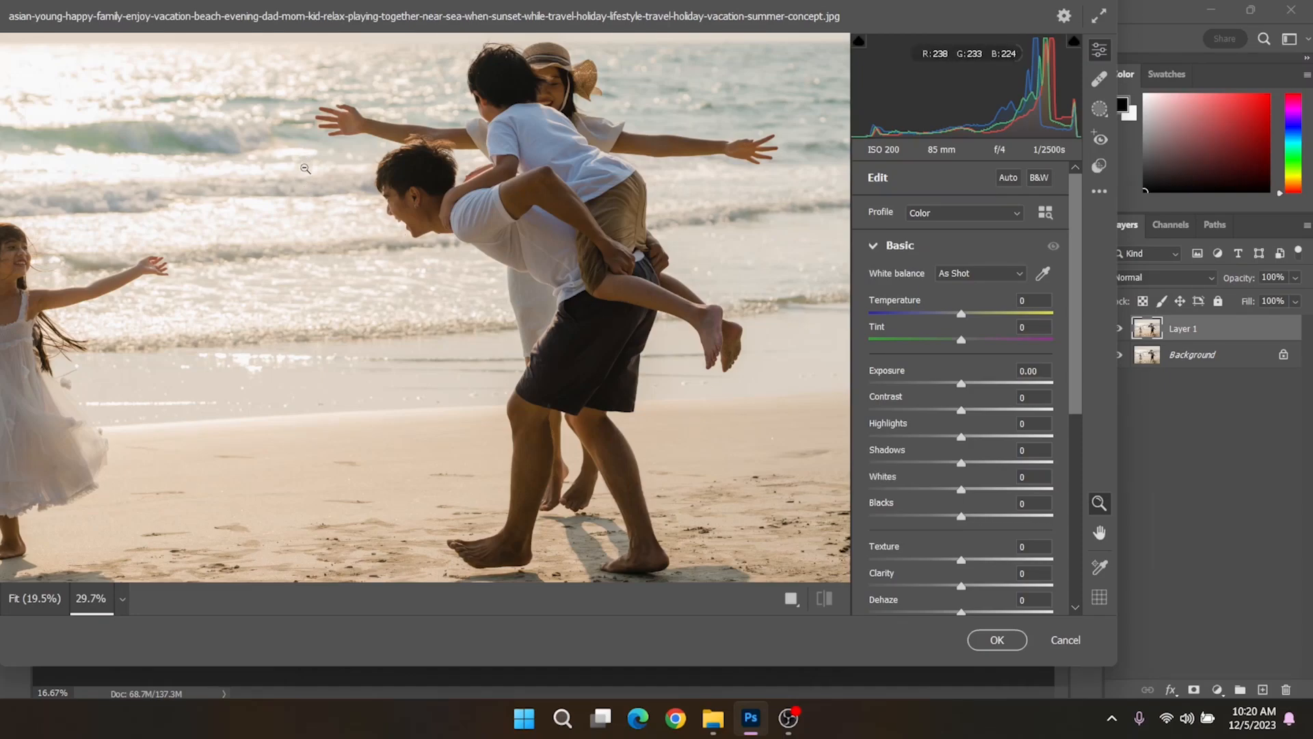
- Examine the bright sea highlights around the girl and the white clothing of the boy and woman up close
{"action": "key", "text": "h"}
{"action": "left_click_drag", "start_coordinate": [66, 142], "coordinate": [347, 242]}
{"action": "key", "text": "z"}
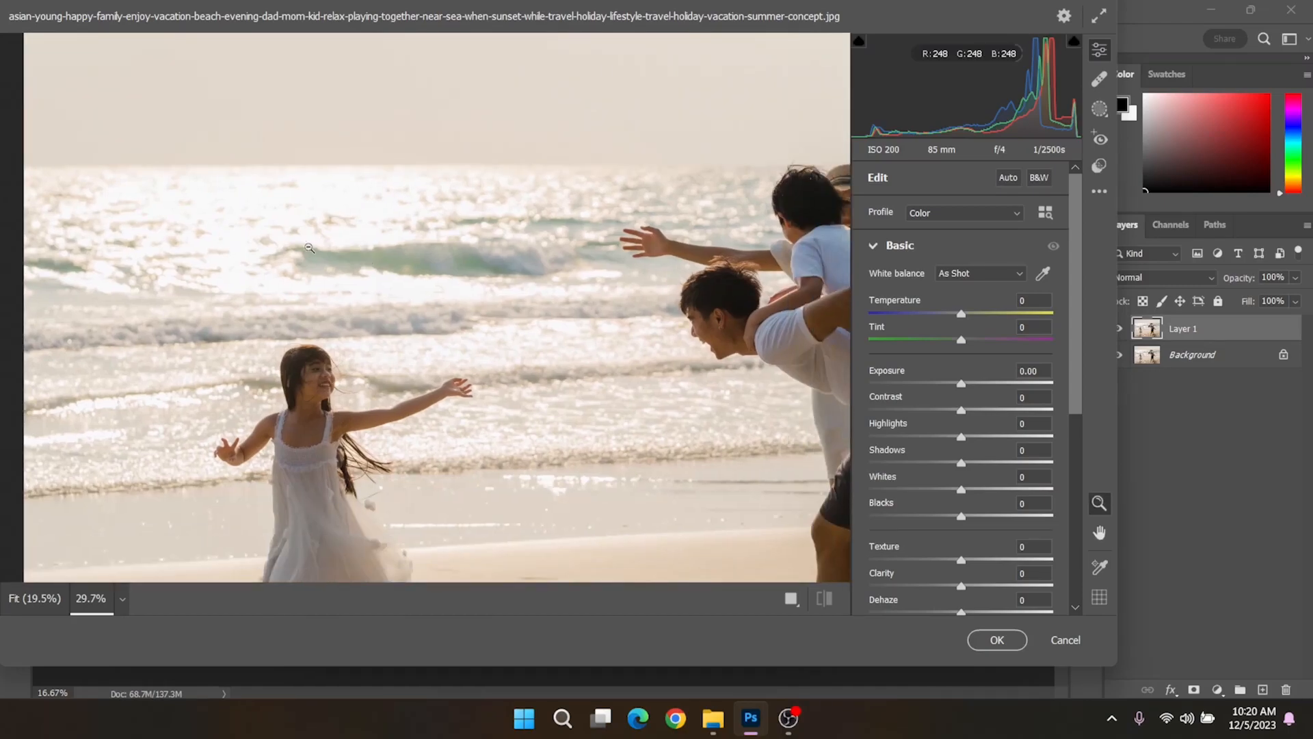
{"action": "left_click_drag", "start_coordinate": [378, 288], "coordinate": [463, 279]}
{"action": "key", "text": "space"}
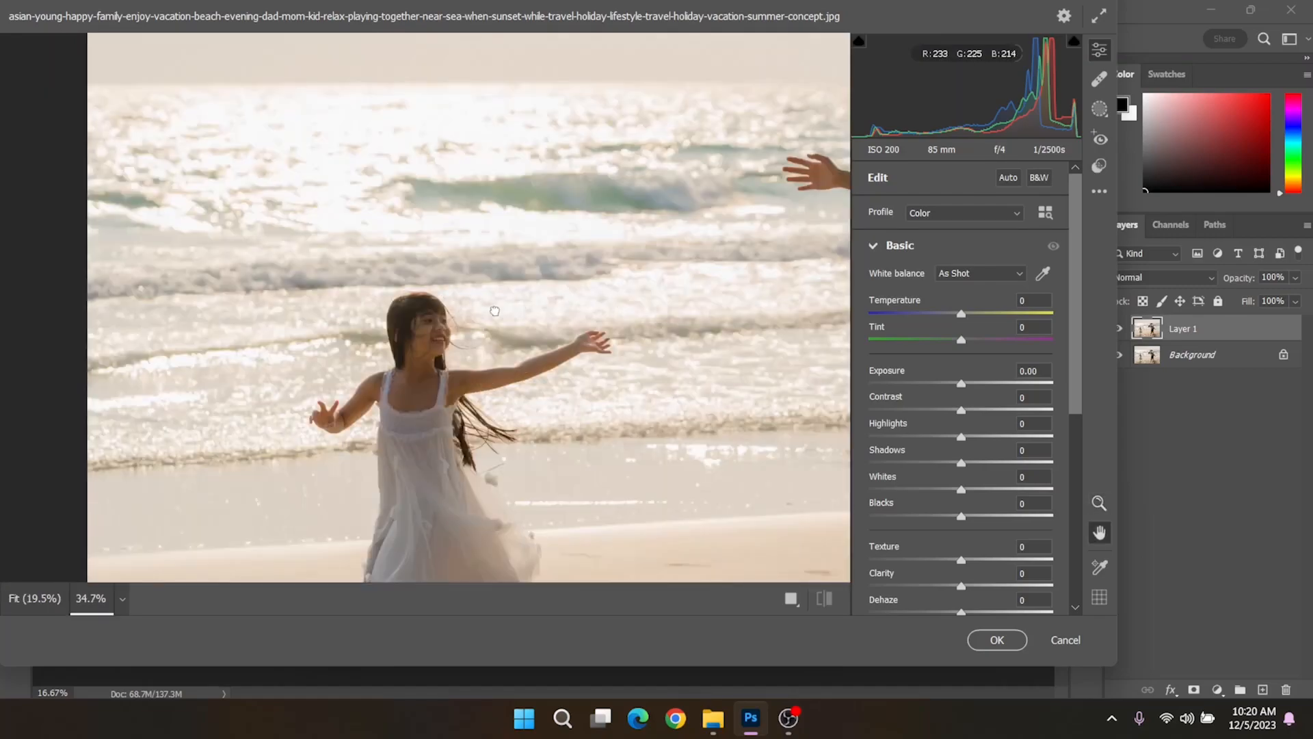
{"action": "left_click_drag", "start_coordinate": [682, 309], "coordinate": [171, 353]}
{"action": "left_click_drag", "start_coordinate": [599, 216], "coordinate": [556, 296]}
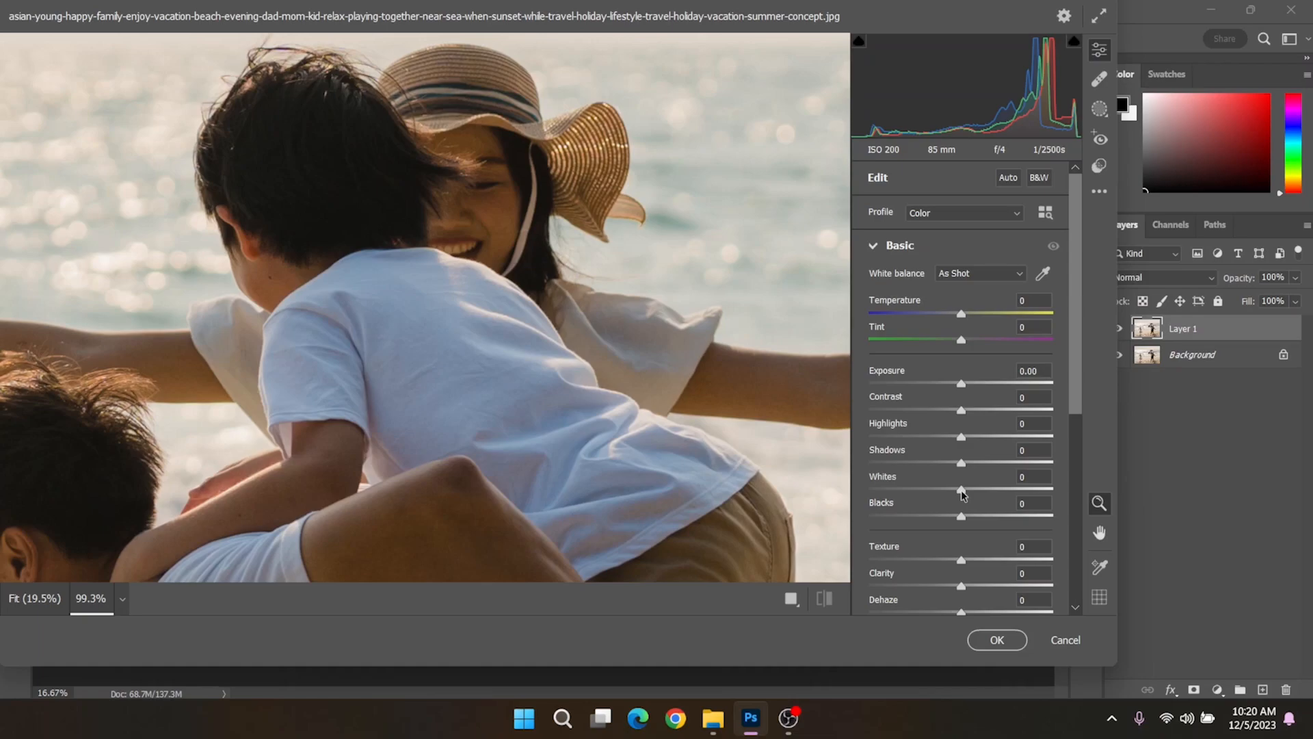
{"action": "mouse_move", "coordinate": [963, 494]}
{"action": "left_mouse_down"}
{"action": "mouse_move", "coordinate": [912, 494]}
{"action": "mouse_move", "coordinate": [1053, 490]}
{"action": "mouse_move", "coordinate": [1014, 492]}
{"action": "mouse_move", "coordinate": [1067, 507]}
{"action": "mouse_move", "coordinate": [984, 494]}
{"action": "left_mouse_up"}
- Examine the girl's shaded face, arms and white dress up close
{"action": "left_click_drag", "start_coordinate": [446, 492], "coordinate": [431, 231]}
{"action": "key", "text": "h"}
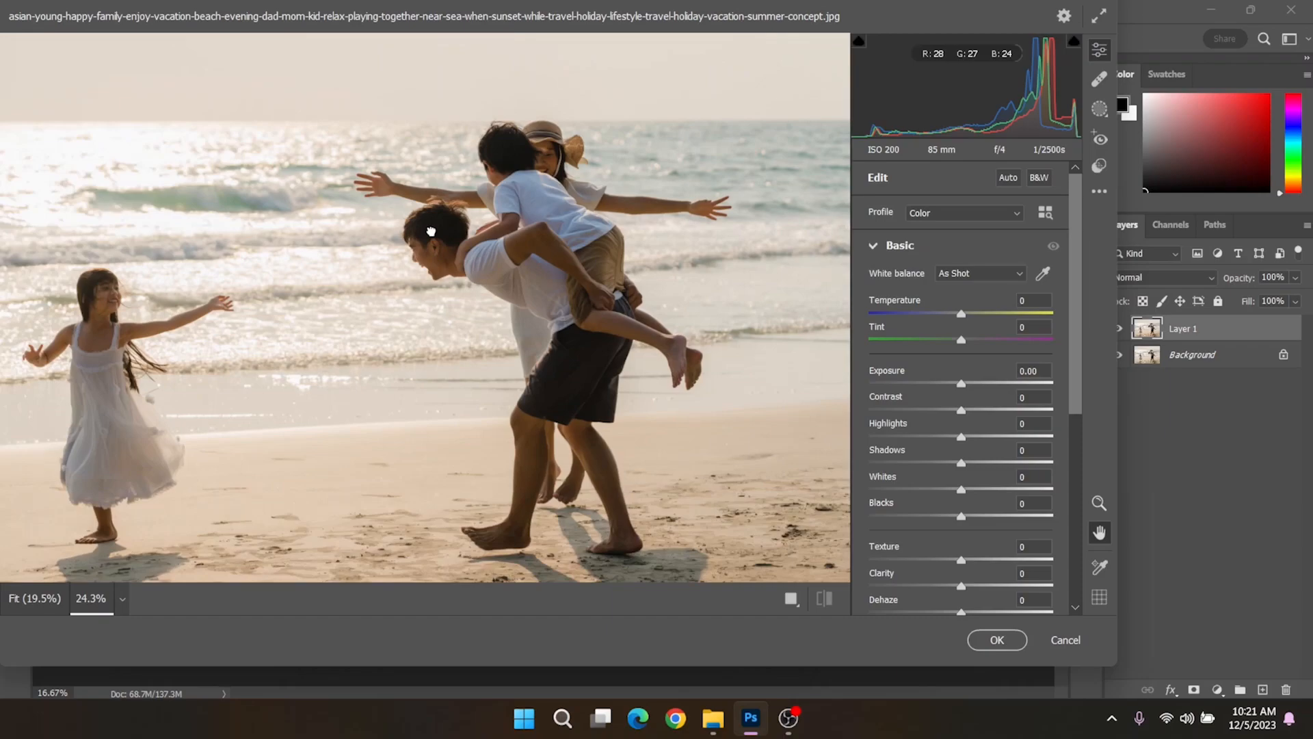
{"action": "left_click_drag", "start_coordinate": [210, 353], "coordinate": [404, 366]}
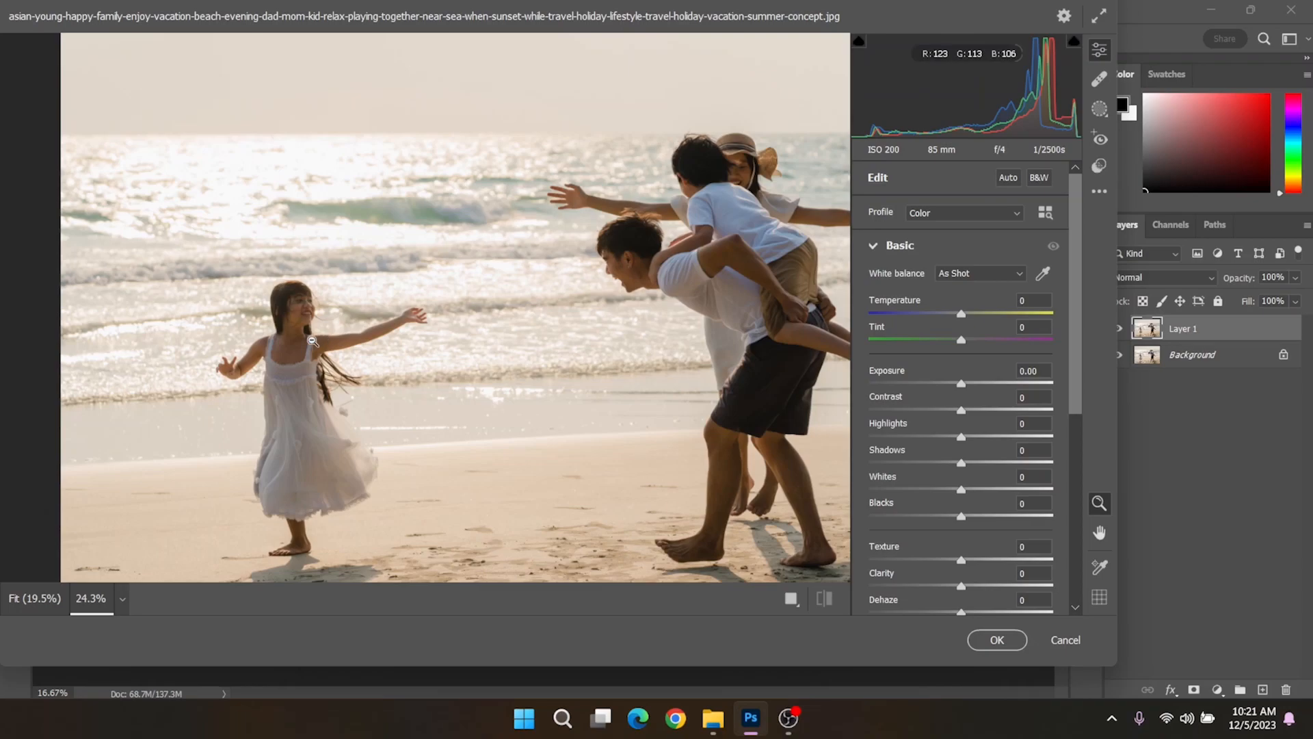
{"action": "left_click_drag", "start_coordinate": [311, 340], "coordinate": [437, 326]}
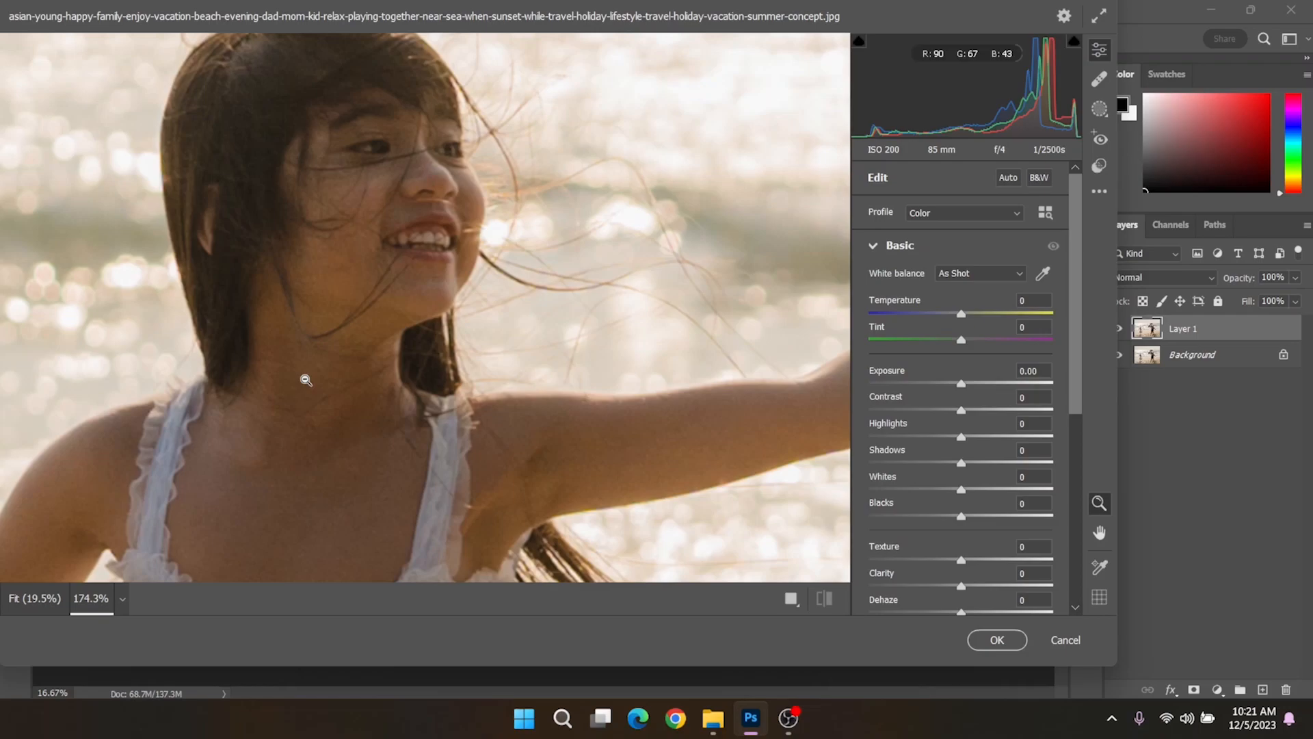
{"action": "left_click_drag", "start_coordinate": [552, 469], "coordinate": [479, 463]}
{"action": "key", "text": "space"}
{"action": "left_click_drag", "start_coordinate": [551, 494], "coordinate": [413, 201]}
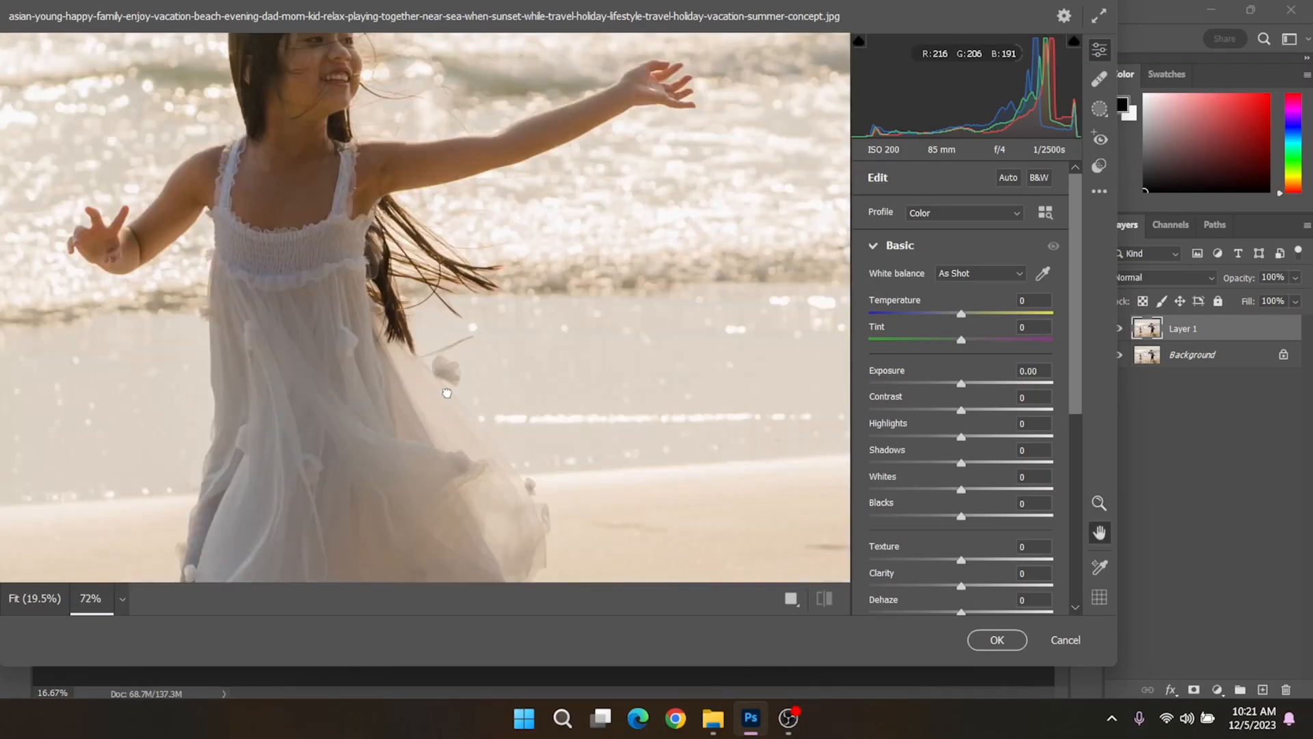
{"action": "left_click_drag", "start_coordinate": [476, 377], "coordinate": [366, 166]}
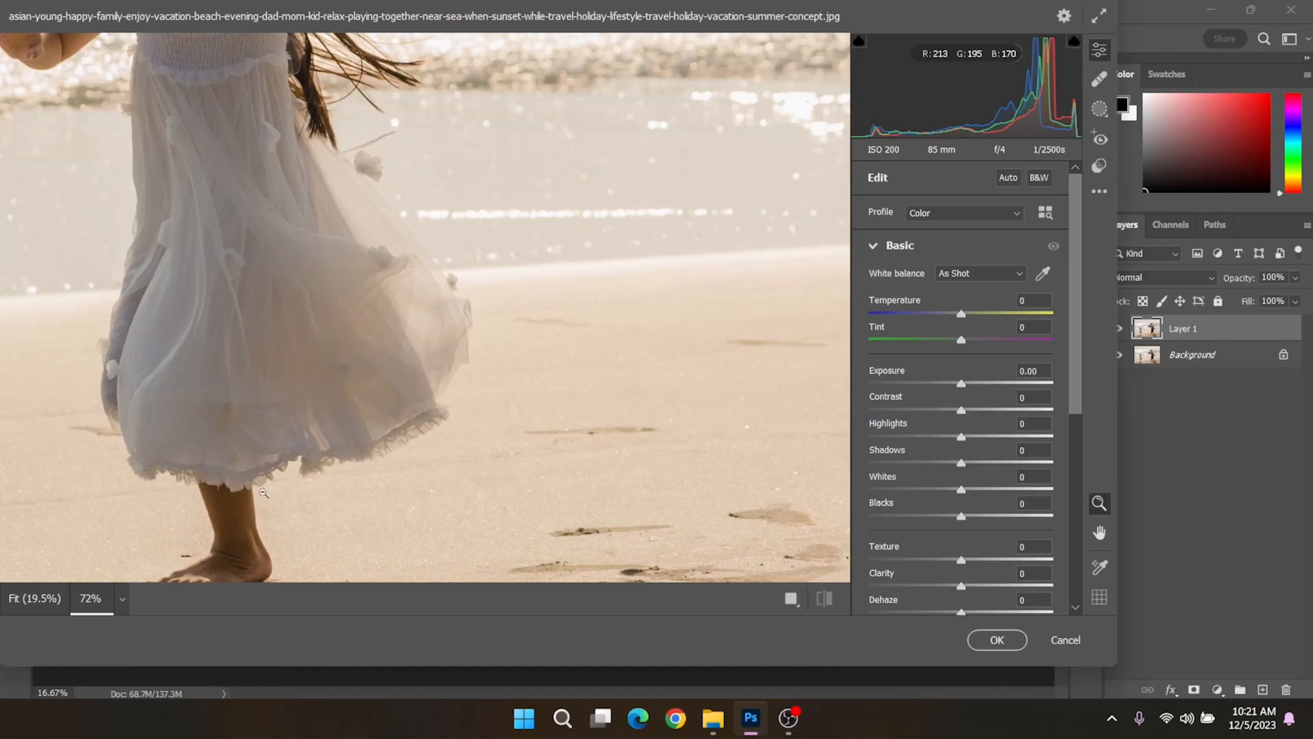
- Examine the girl's cast shadow and the textured sand beside it, and fit the whole photo in the preview
{"action": "key", "text": "space"}
{"action": "left_click_drag", "start_coordinate": [324, 355], "coordinate": [342, 303]}
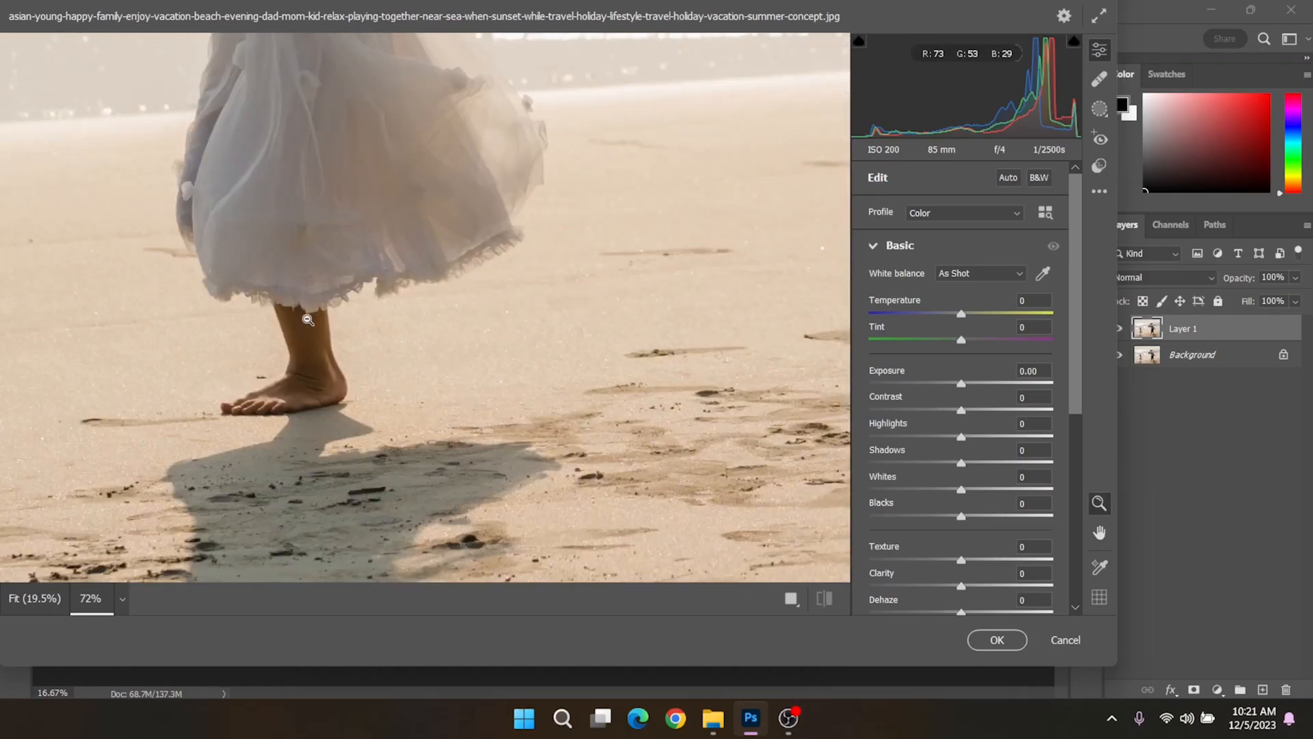
{"action": "key", "text": "space"}
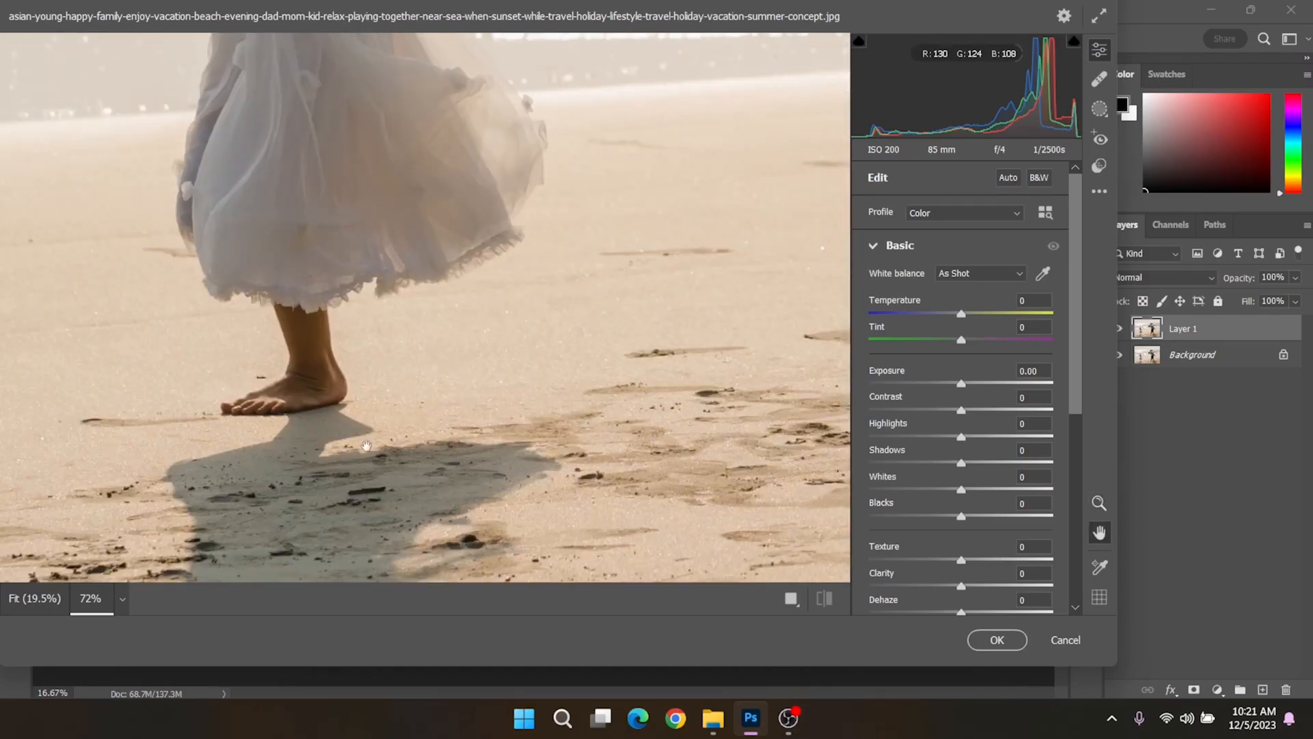
{"action": "left_click_drag", "start_coordinate": [367, 446], "coordinate": [151, 304]}
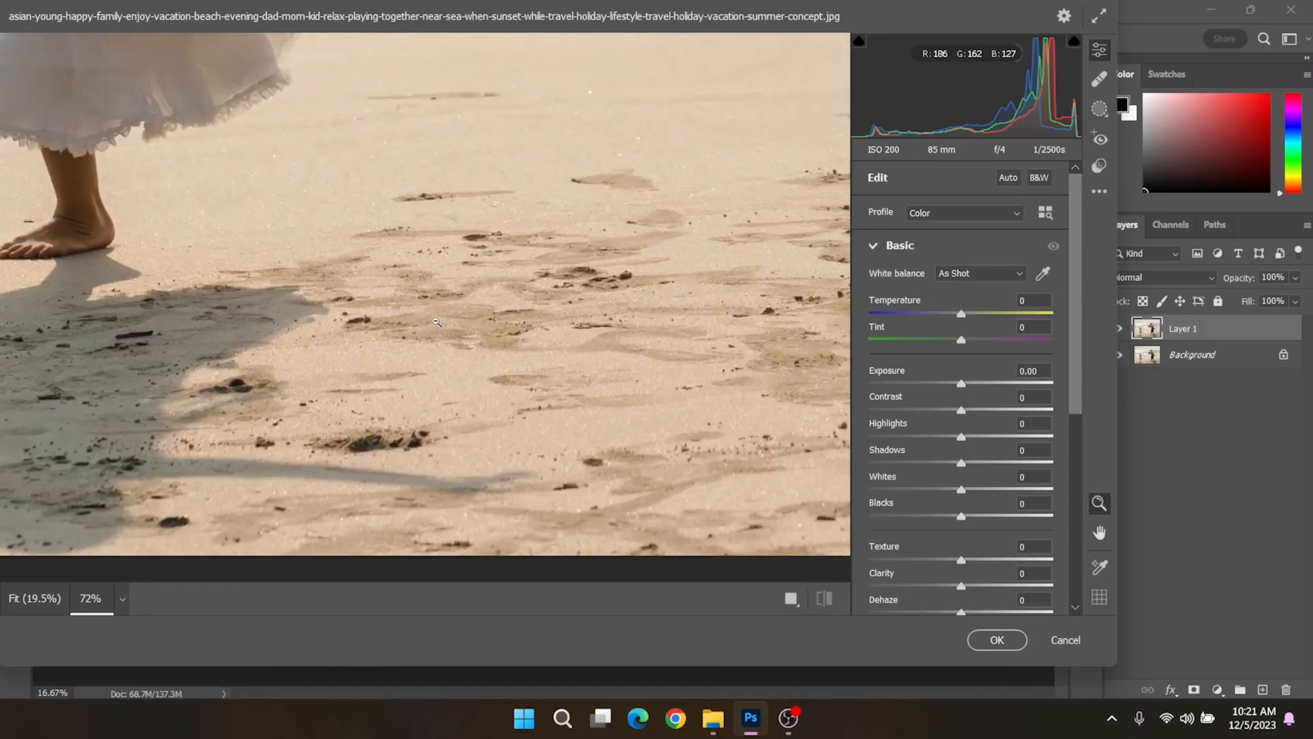
{"action": "left_click_drag", "start_coordinate": [725, 369], "coordinate": [390, 353]}
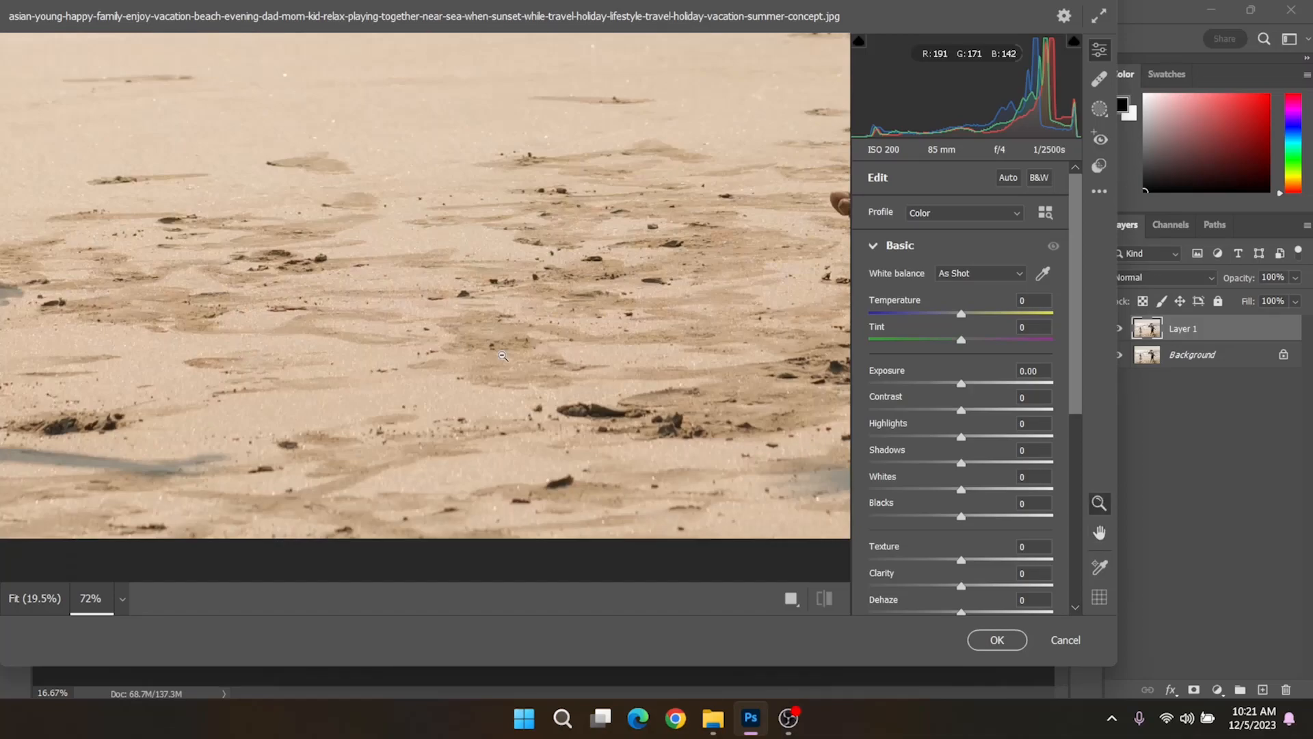
{"action": "left_click_drag", "start_coordinate": [507, 352], "coordinate": [376, 356]}
{"action": "key", "text": "ctrl+0"}
{"action": "left_click", "coordinate": [384, 356], "text": "alt"}
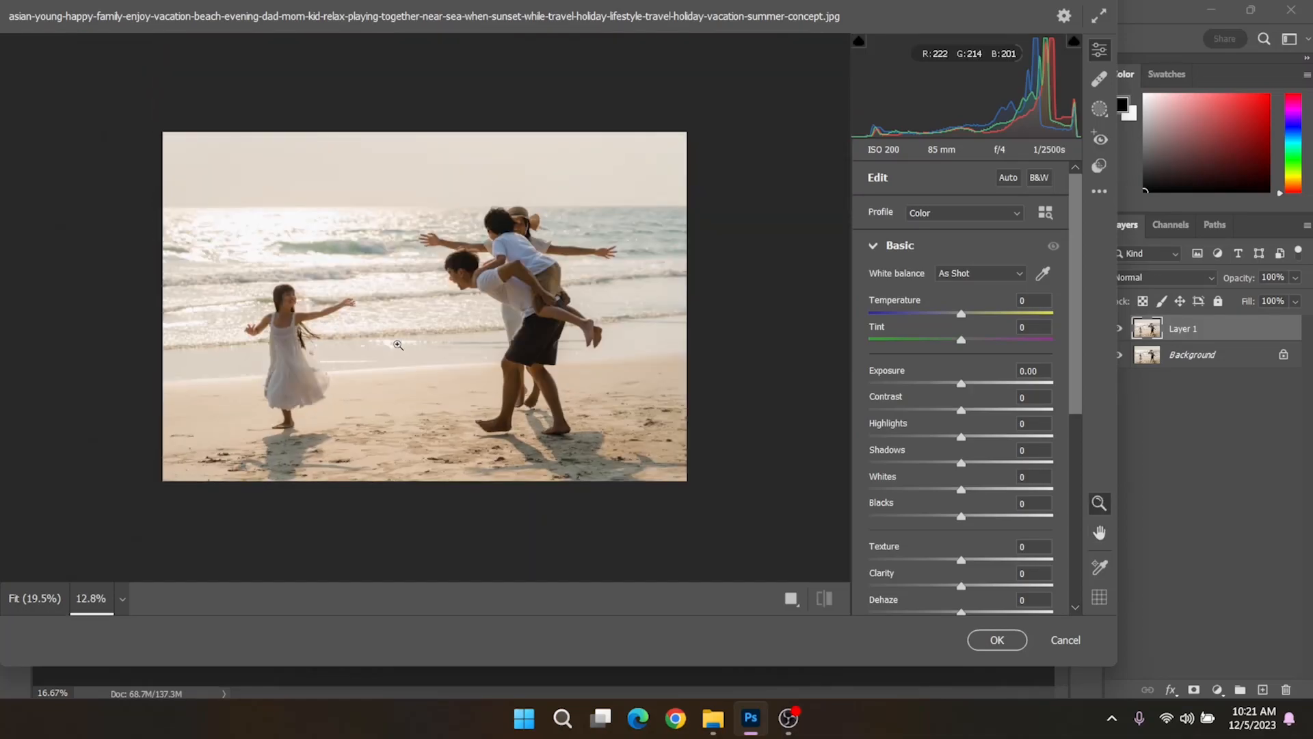
{"action": "key", "text": "ctrl+0"}
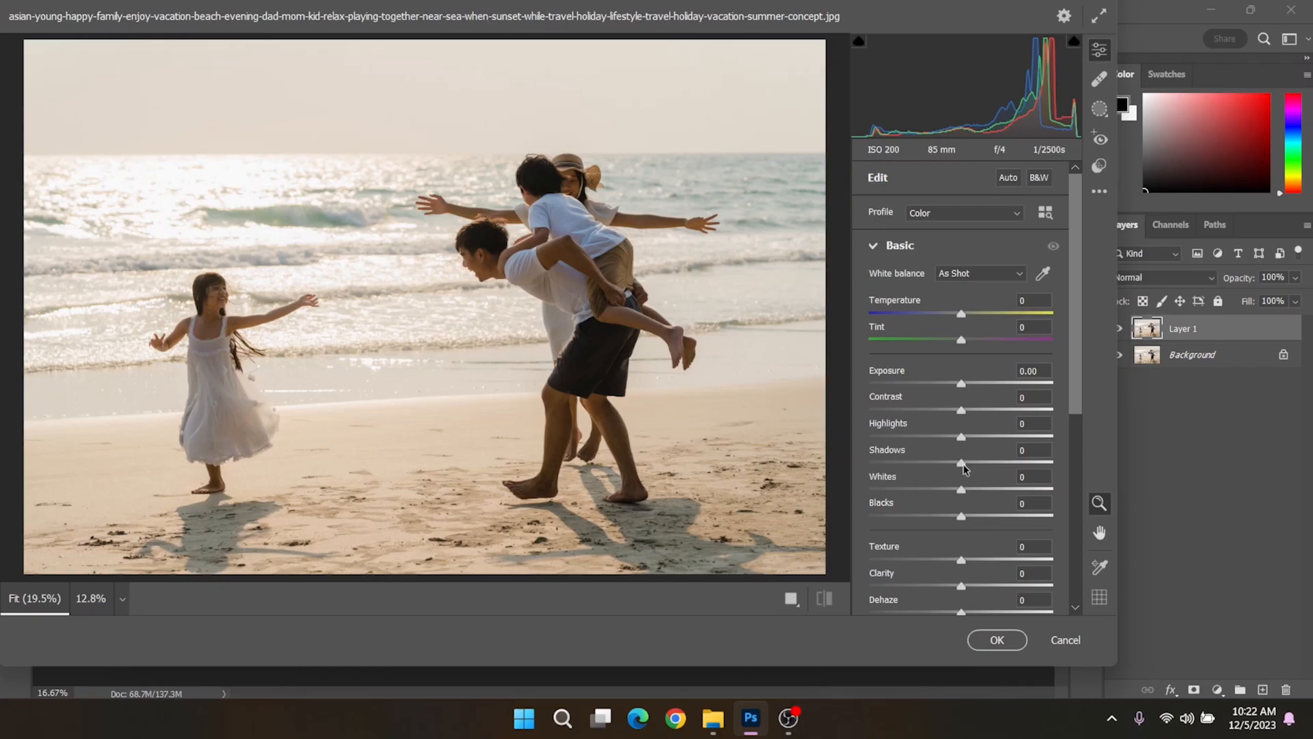
- Try raising the Shadows to +100, and reset them to default
{"action": "mouse_move", "coordinate": [961, 466]}
{"action": "left_mouse_down"}
{"action": "mouse_move", "coordinate": [1079, 462]}
{"action": "mouse_move", "coordinate": [907, 456]}
{"action": "mouse_move", "coordinate": [1010, 453]}
{"action": "mouse_move", "coordinate": [1012, 464]}
{"action": "mouse_move", "coordinate": [963, 471]}
{"action": "left_mouse_up"}
{"action": "double_click", "coordinate": [1011, 462]}
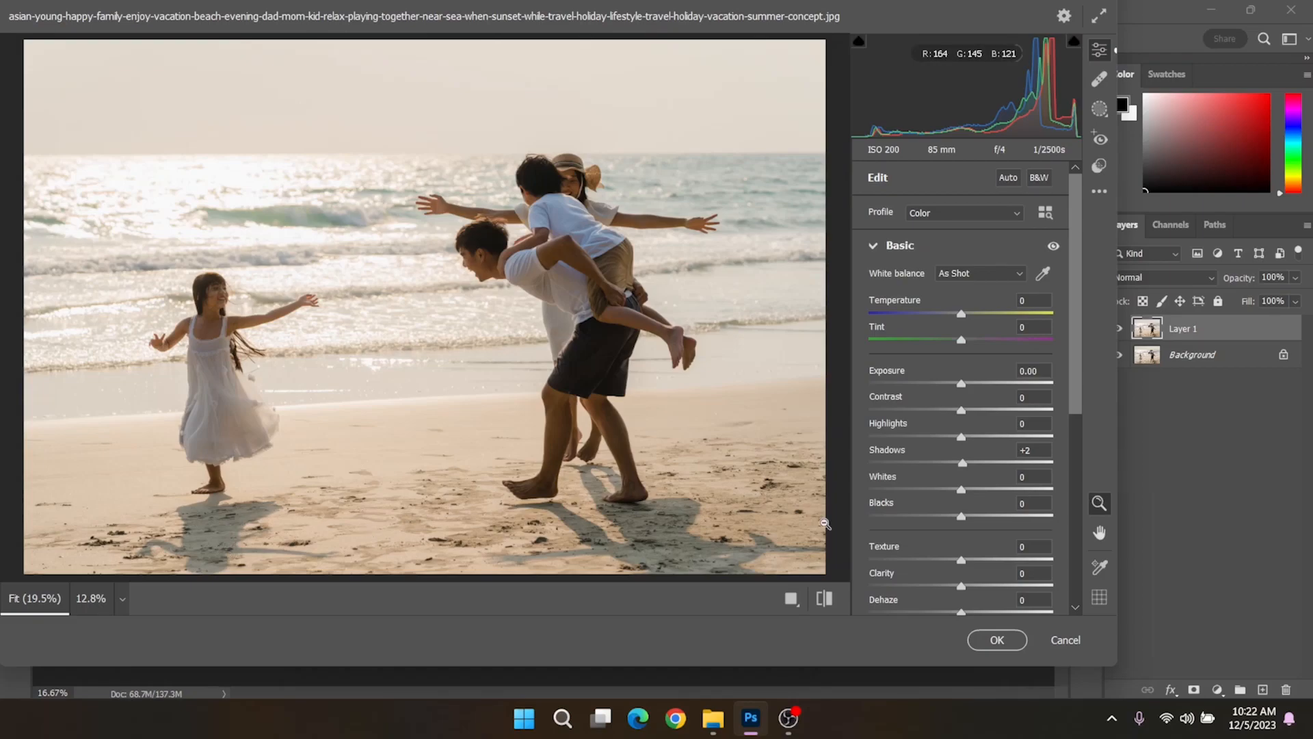
{"action": "left_click_drag", "start_coordinate": [967, 465], "coordinate": [1078, 475]}
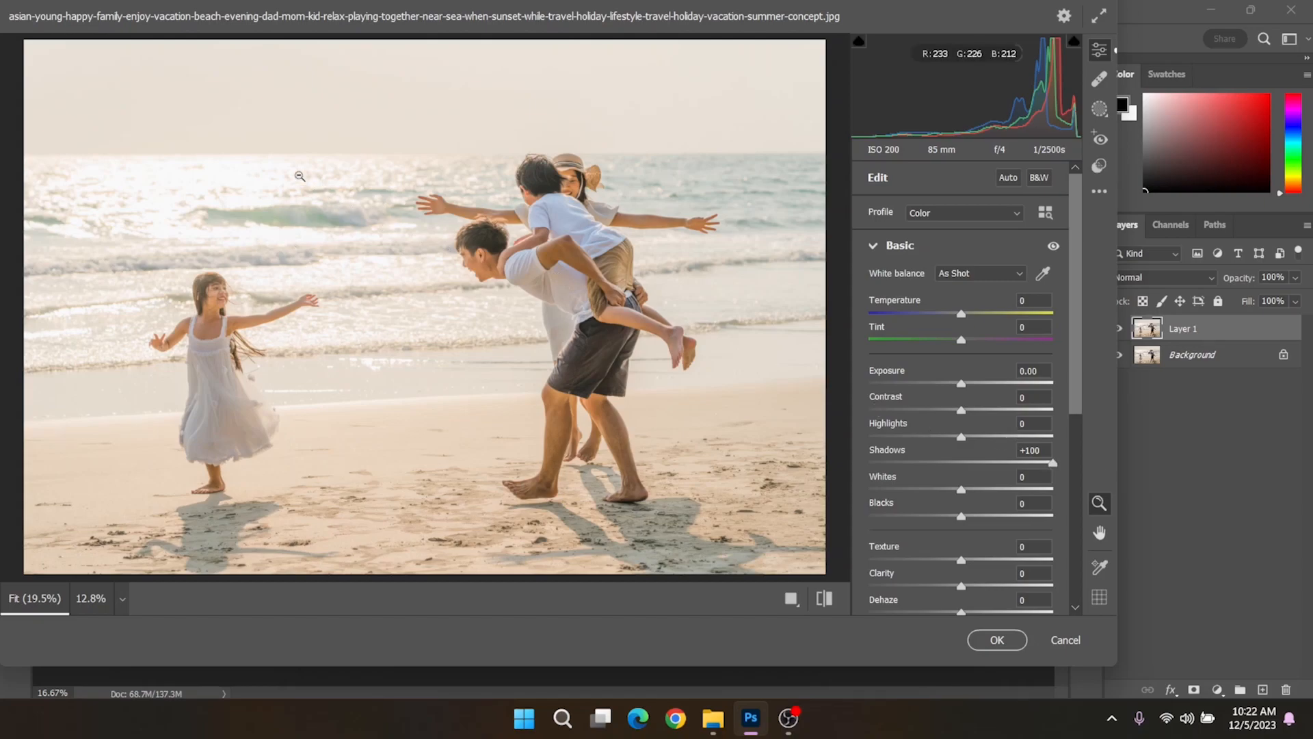
{"action": "double_click", "coordinate": [1053, 466]}
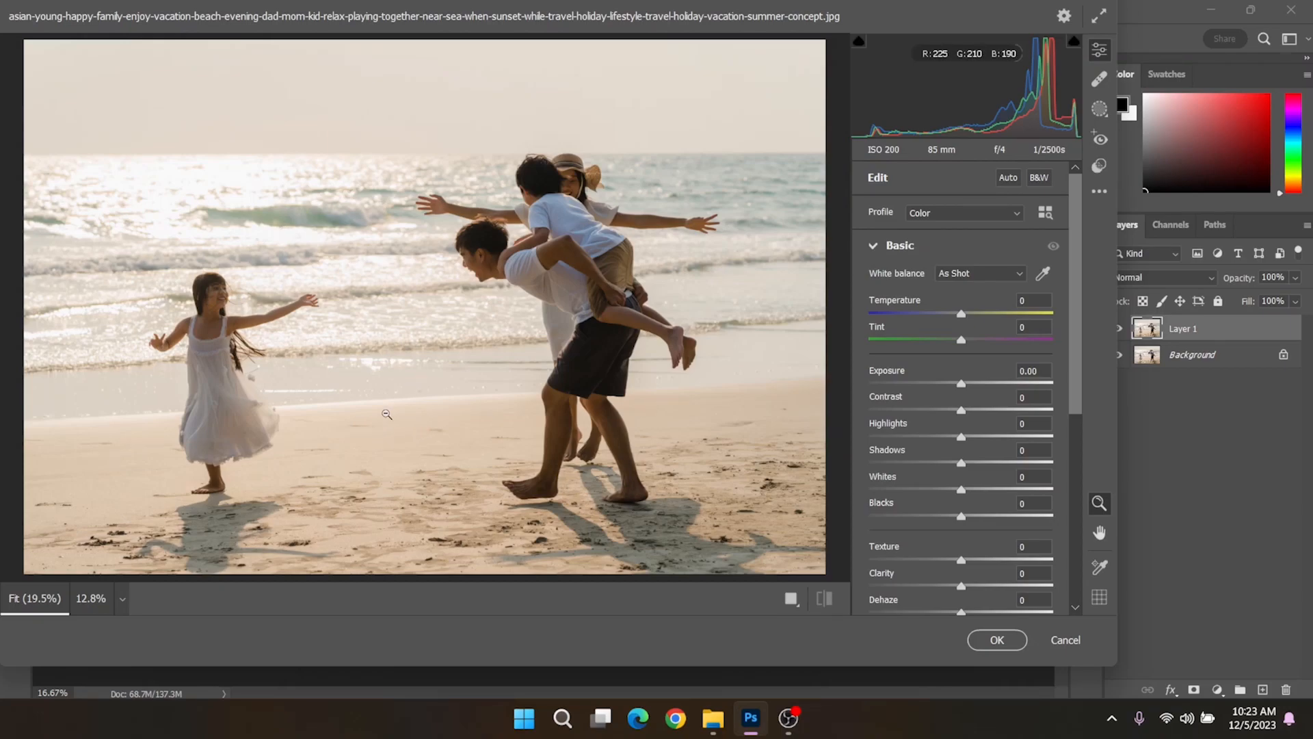
- Examine the wet sand, the girl's dress and outstretched arm, and the man carrying the boy up close
{"action": "left_click_drag", "start_coordinate": [390, 419], "coordinate": [456, 442]}
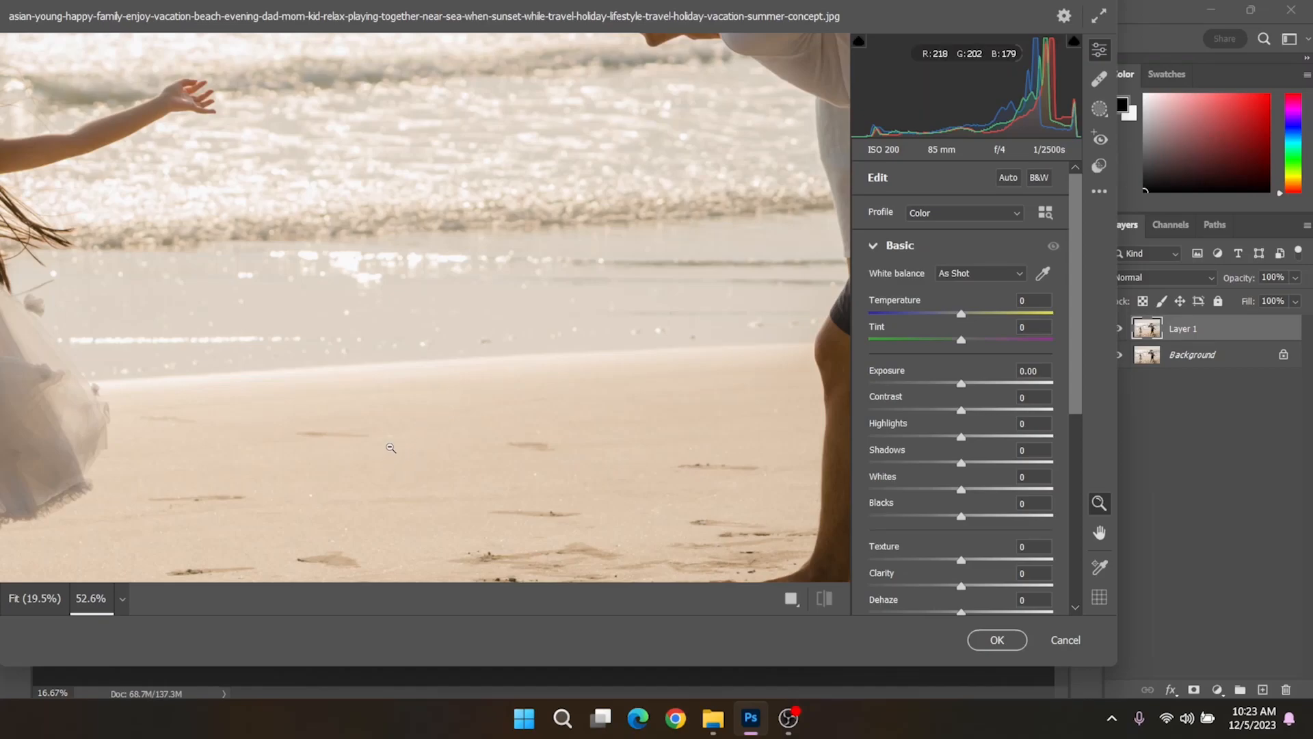
{"action": "left_click_drag", "start_coordinate": [306, 329], "coordinate": [661, 431]}
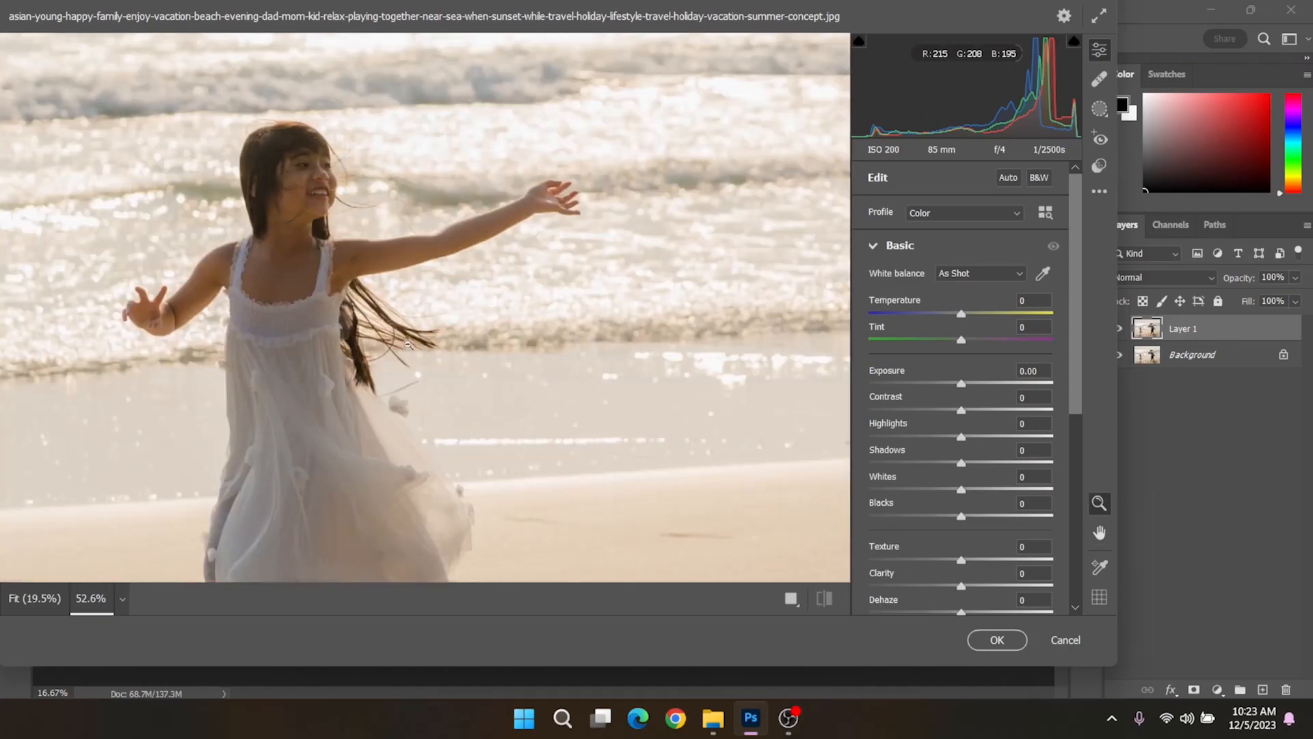
{"action": "key", "text": "alt"}
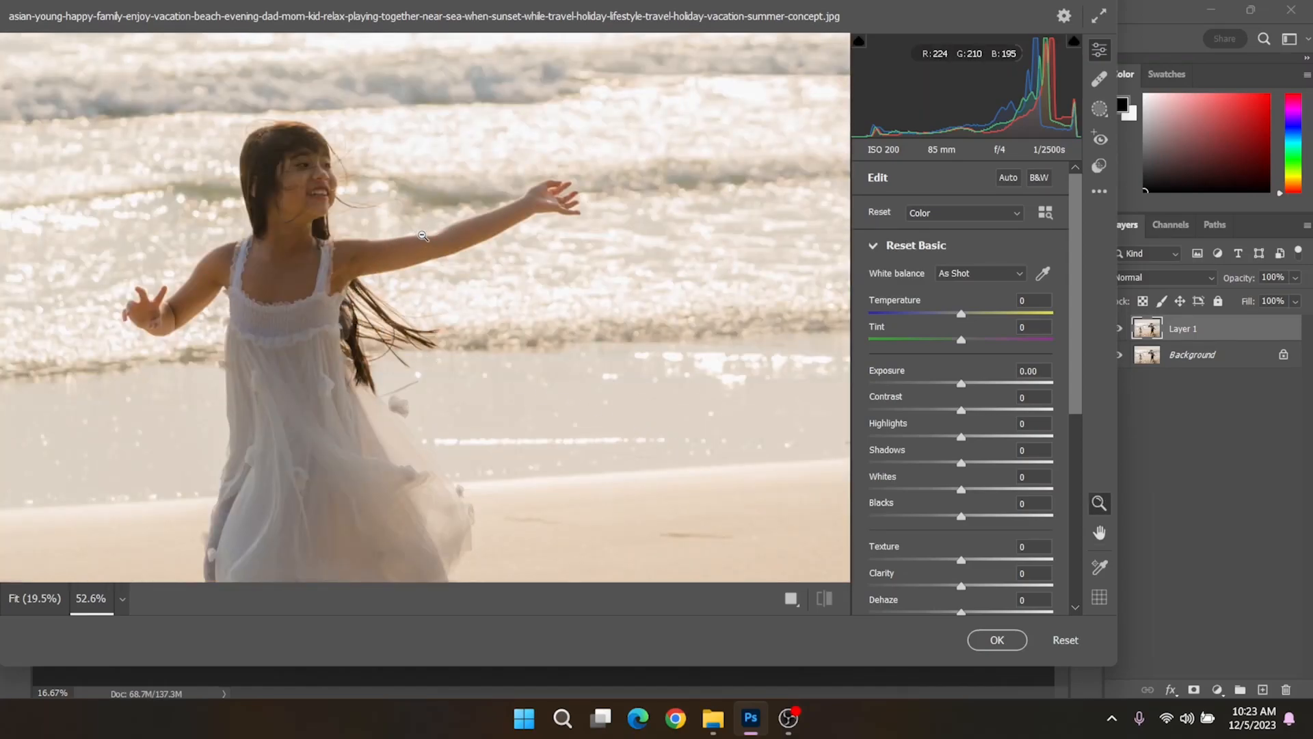
{"action": "left_click_drag", "start_coordinate": [444, 234], "coordinate": [543, 229]}
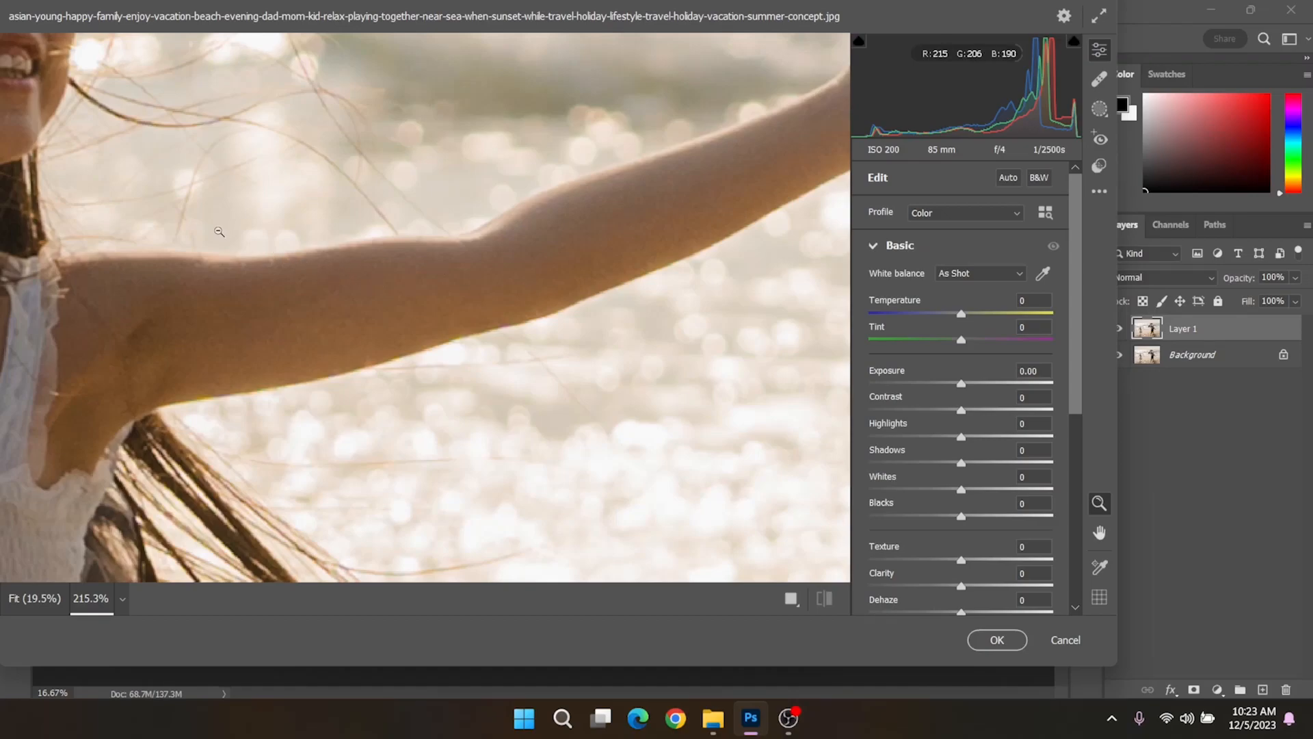
{"action": "left_click_drag", "start_coordinate": [573, 316], "coordinate": [467, 323]}
{"action": "key", "text": "space"}
{"action": "left_click_drag", "start_coordinate": [643, 315], "coordinate": [263, 352]}
{"action": "key", "text": "z"}
{"action": "left_click_drag", "start_coordinate": [643, 183], "coordinate": [675, 233]}
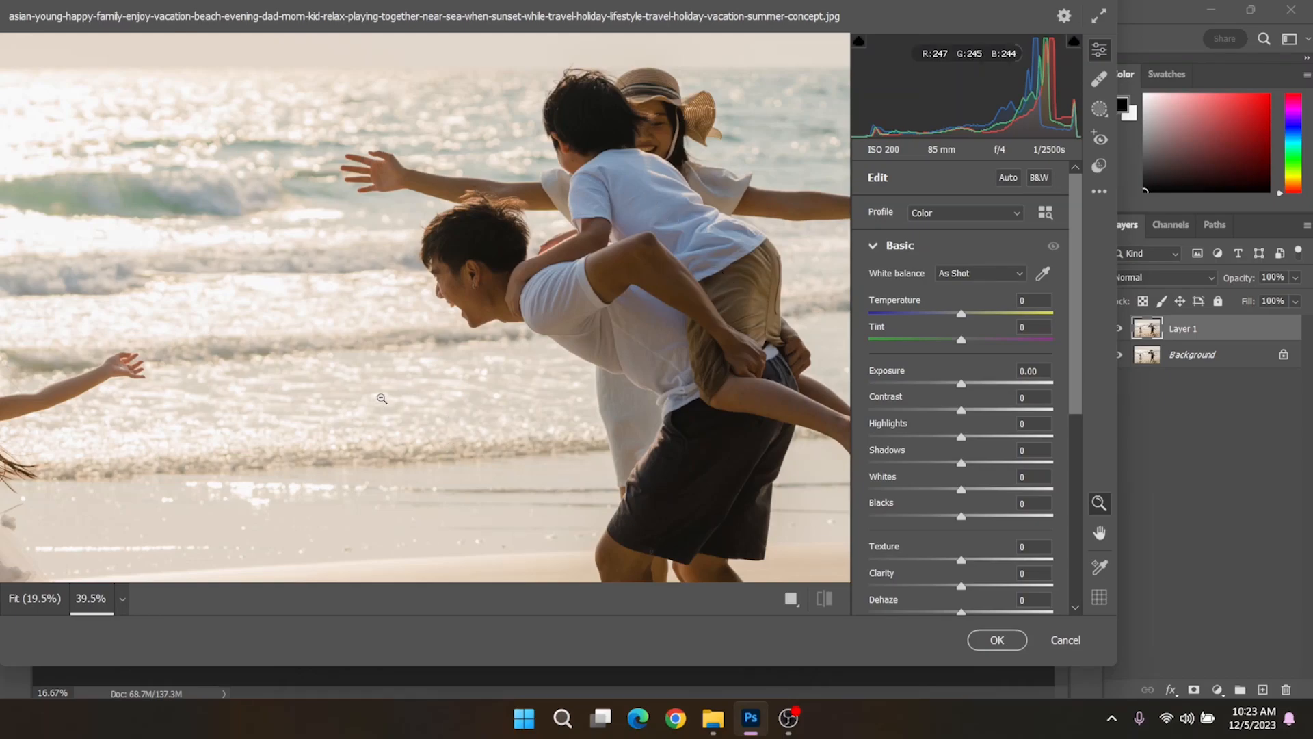
- Try lowering the Highlights to -98 on the whole photo, and reset them to default
{"action": "left_click_drag", "start_coordinate": [450, 438], "coordinate": [377, 437]}
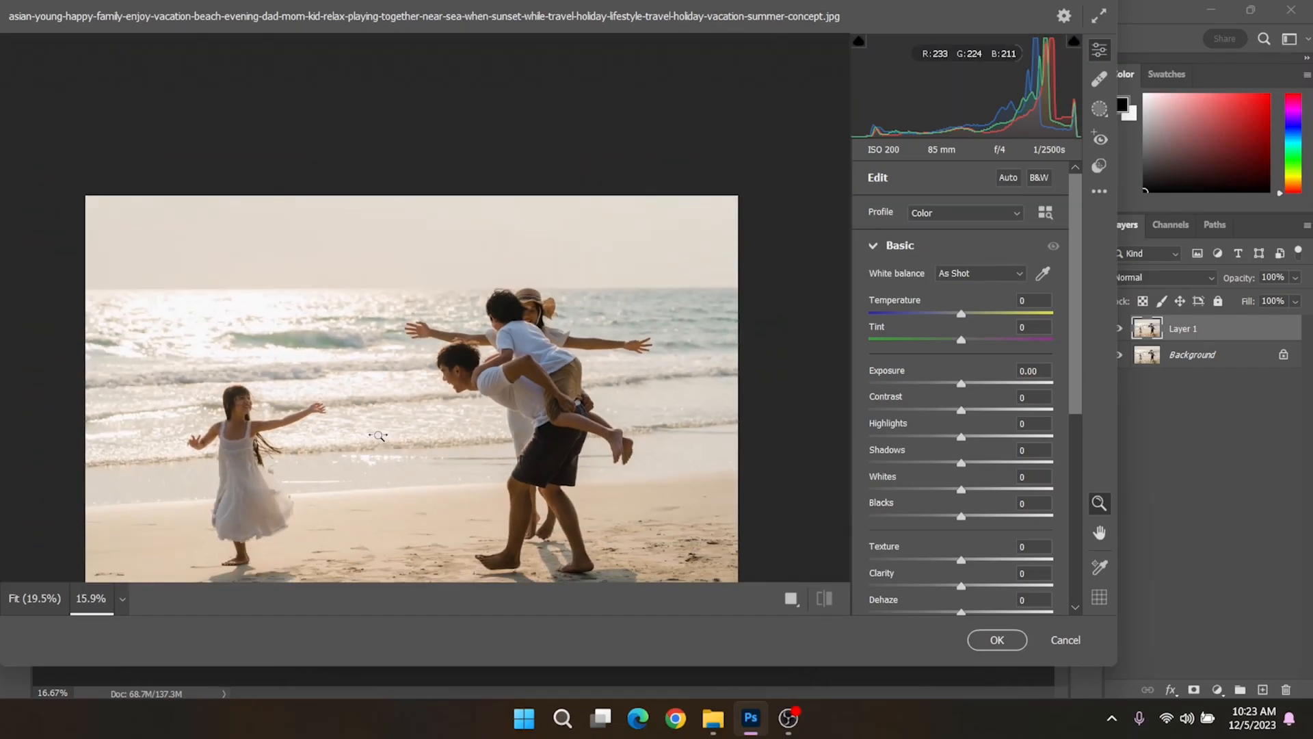
{"action": "key", "text": "space"}
{"action": "left_click_drag", "start_coordinate": [414, 392], "coordinate": [406, 266]}
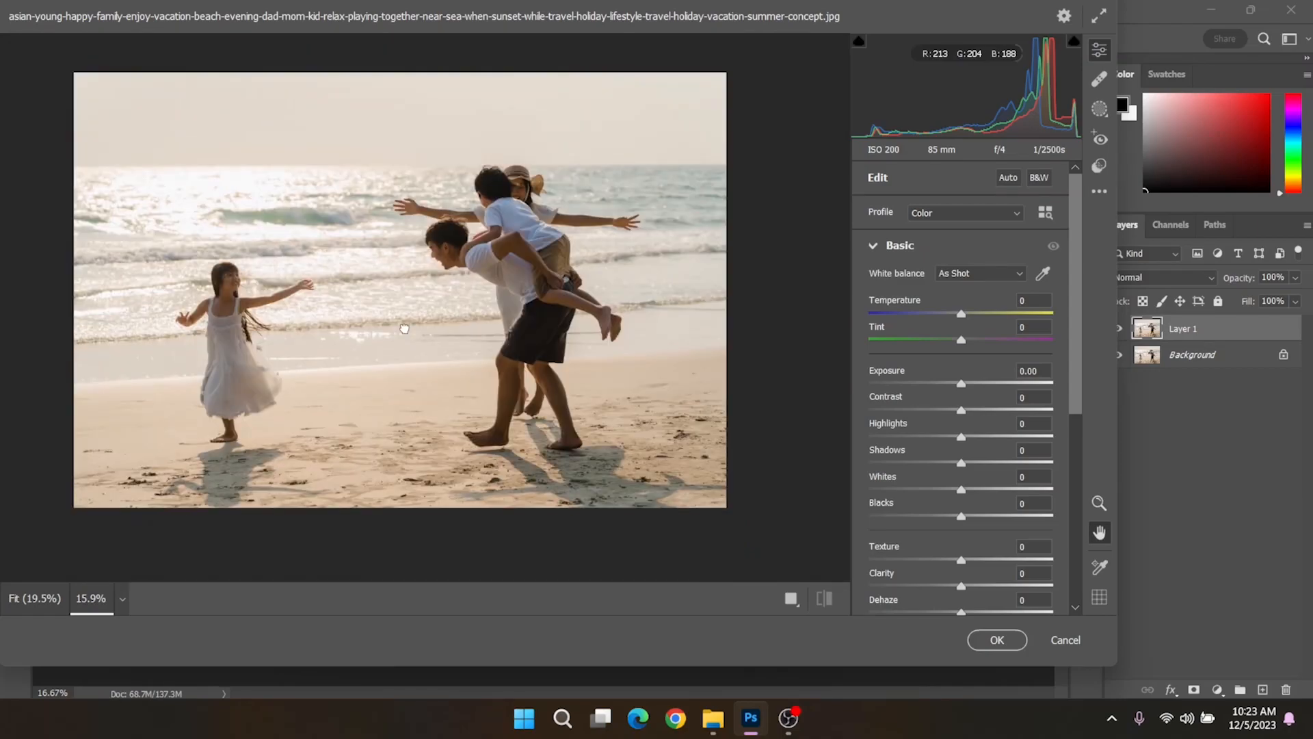
{"action": "left_click_drag", "start_coordinate": [380, 372], "coordinate": [394, 340]}
{"action": "key", "text": "space"}
{"action": "left_click_drag", "start_coordinate": [393, 331], "coordinate": [398, 327]}
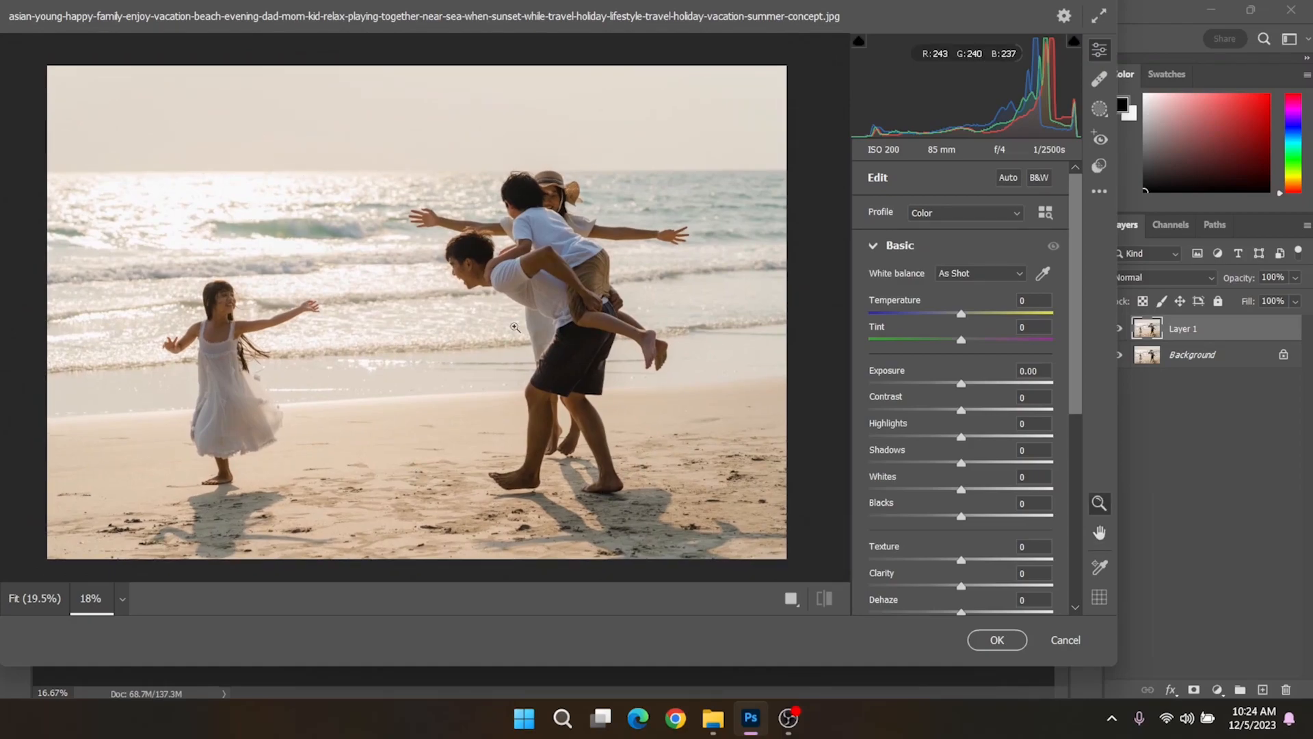
{"action": "left_click_drag", "start_coordinate": [962, 438], "coordinate": [870, 446]}
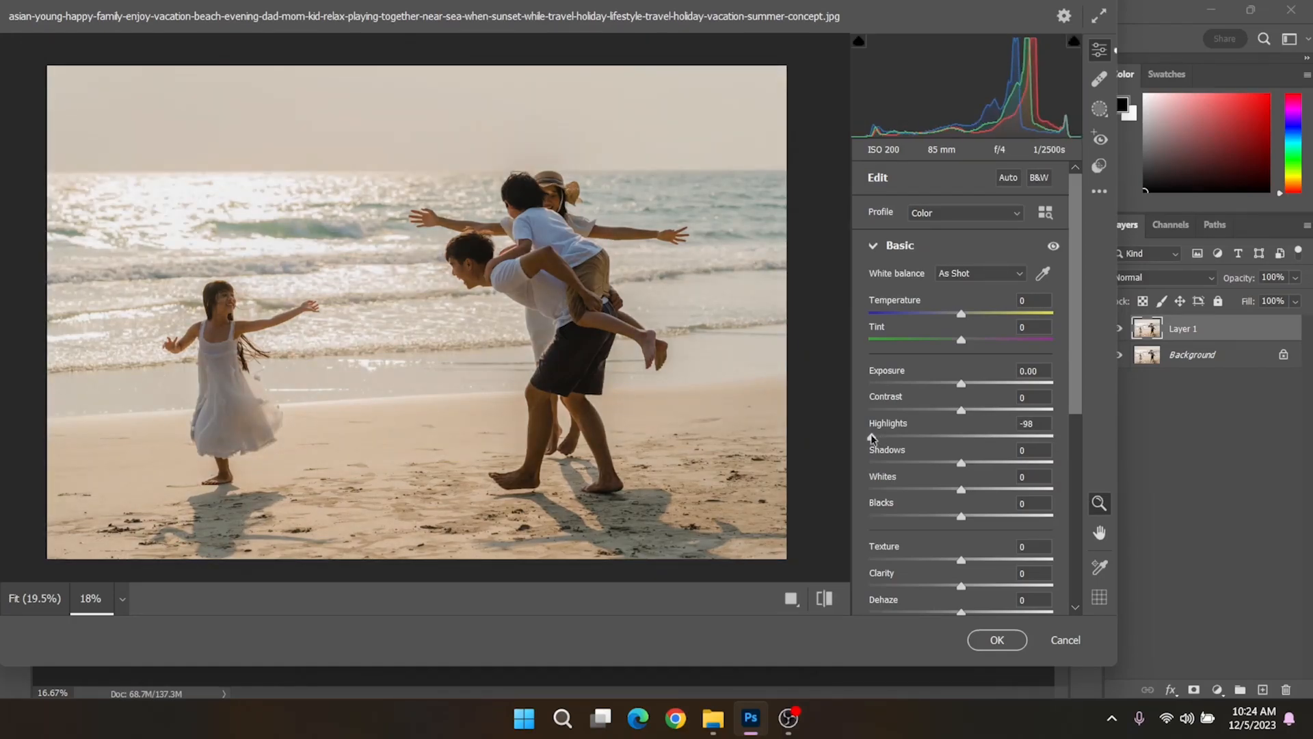
{"action": "double_click", "coordinate": [872, 436]}
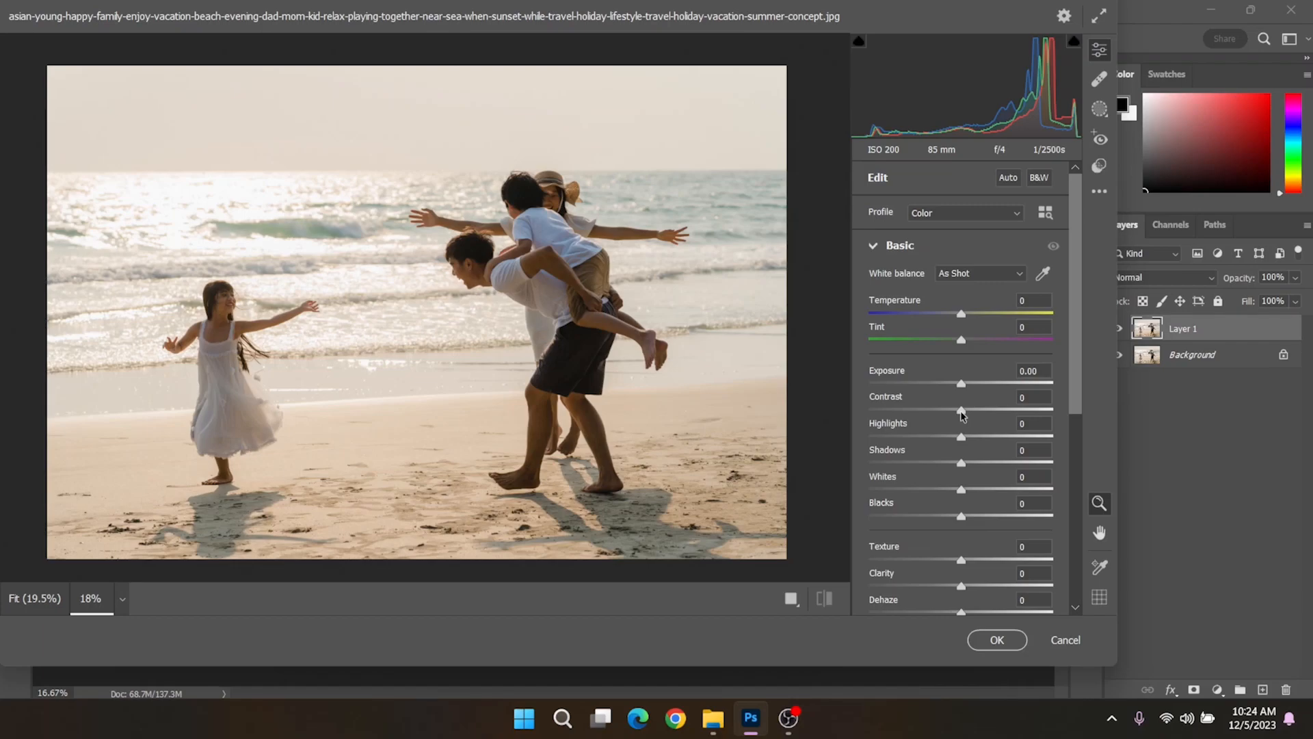
- Try the Contrast at +79 and at -100, and examine the man's hair, face and shirt up close
{"action": "left_click_drag", "start_coordinate": [962, 412], "coordinate": [1035, 410]}
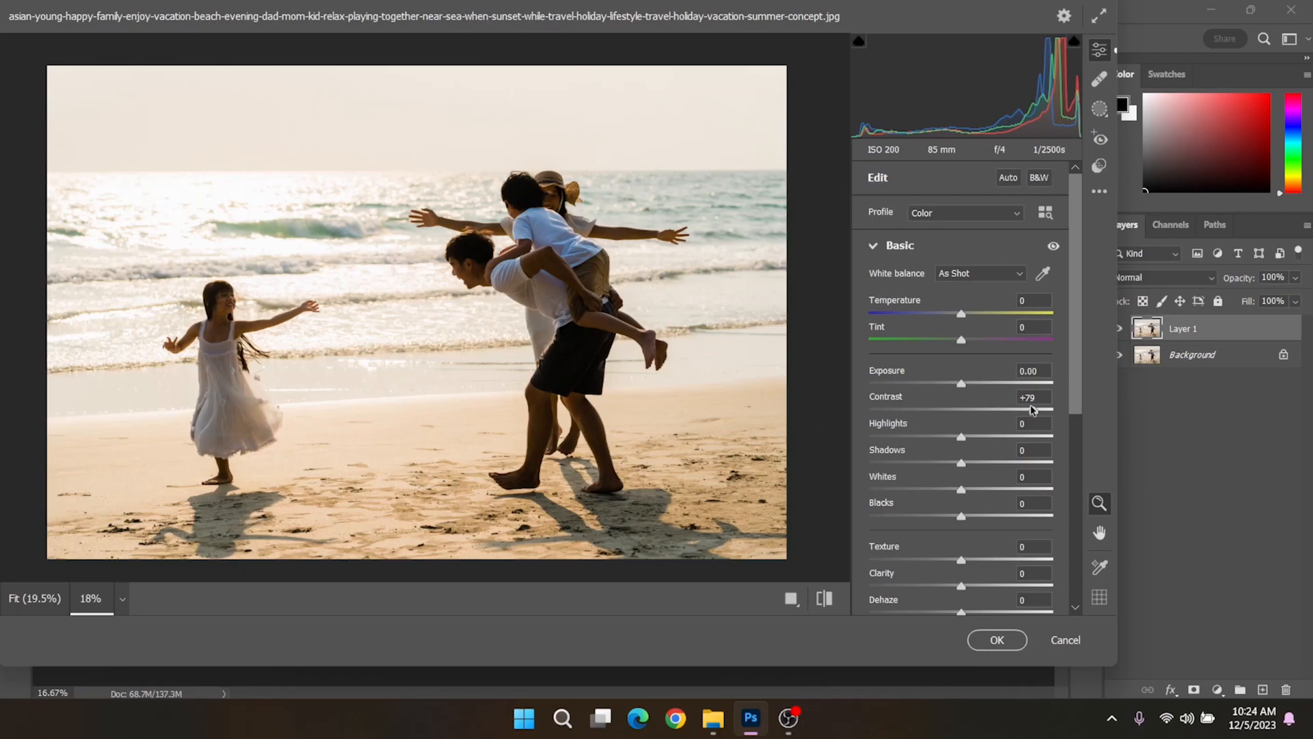
{"action": "left_click_drag", "start_coordinate": [1034, 411], "coordinate": [771, 422]}
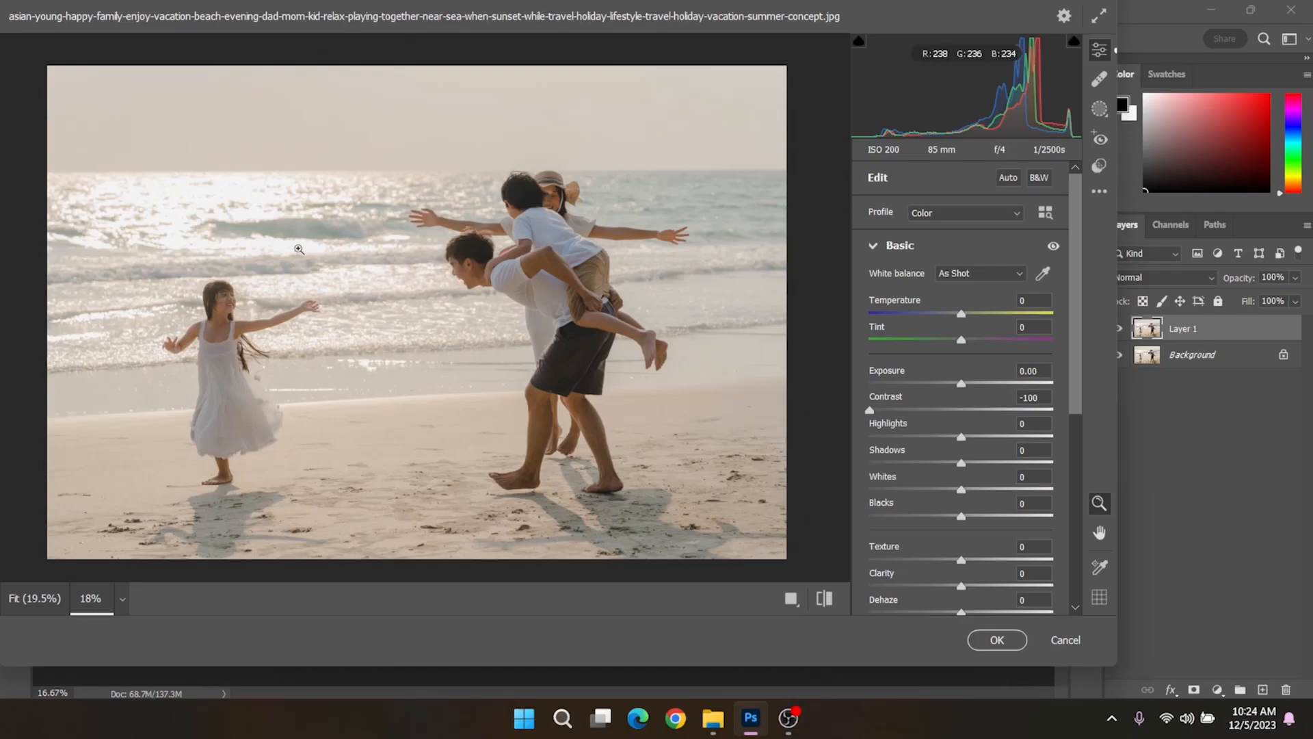
{"action": "left_click_drag", "start_coordinate": [492, 228], "coordinate": [664, 225]}
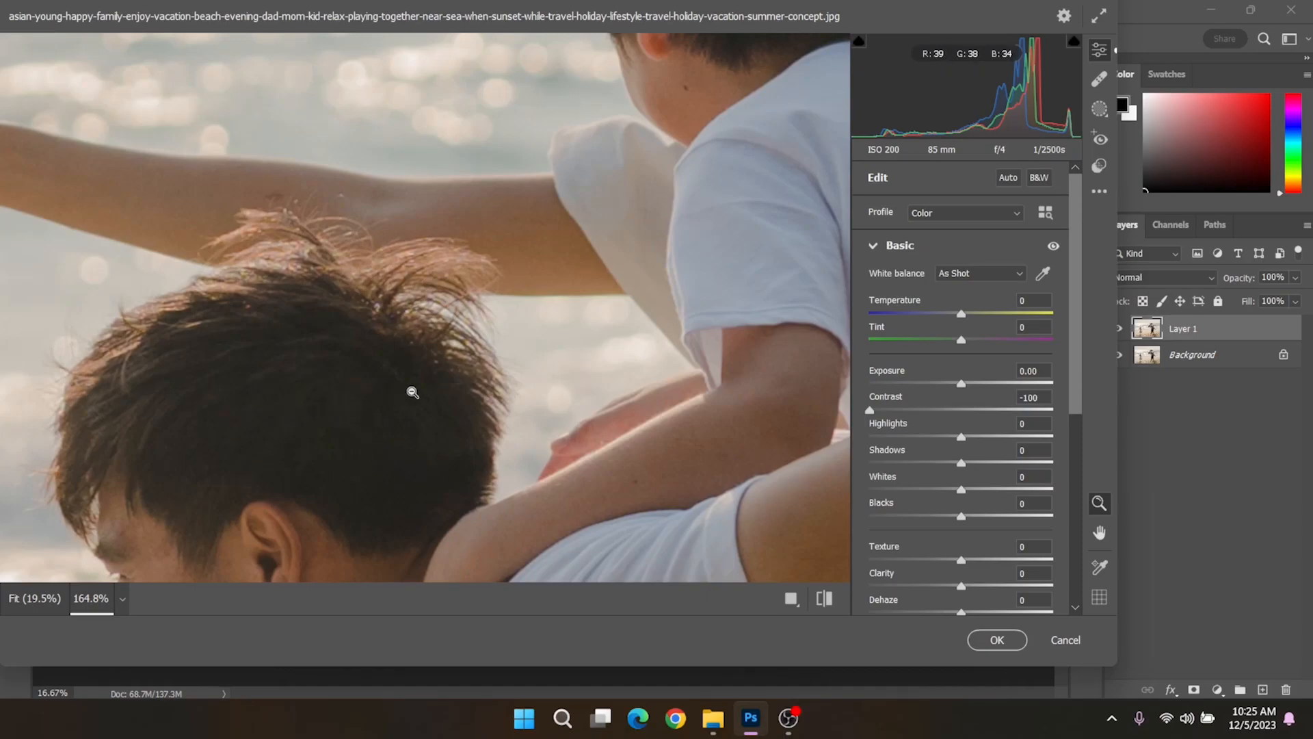
{"action": "left_click_drag", "start_coordinate": [363, 332], "coordinate": [606, 363]}
{"action": "left_click_drag", "start_coordinate": [574, 452], "coordinate": [274, 199]}
{"action": "left_click_drag", "start_coordinate": [504, 413], "coordinate": [14, 261]}
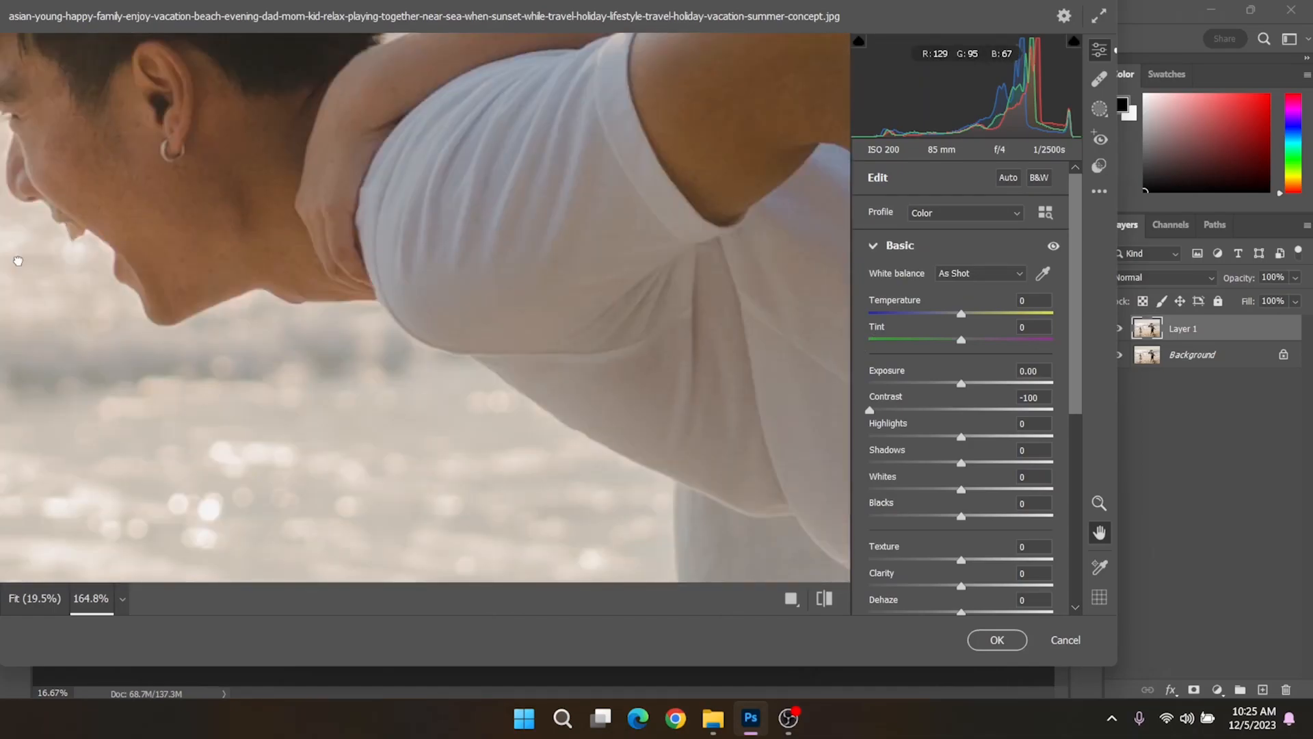
{"action": "left_click_drag", "start_coordinate": [481, 294], "coordinate": [466, 273]}
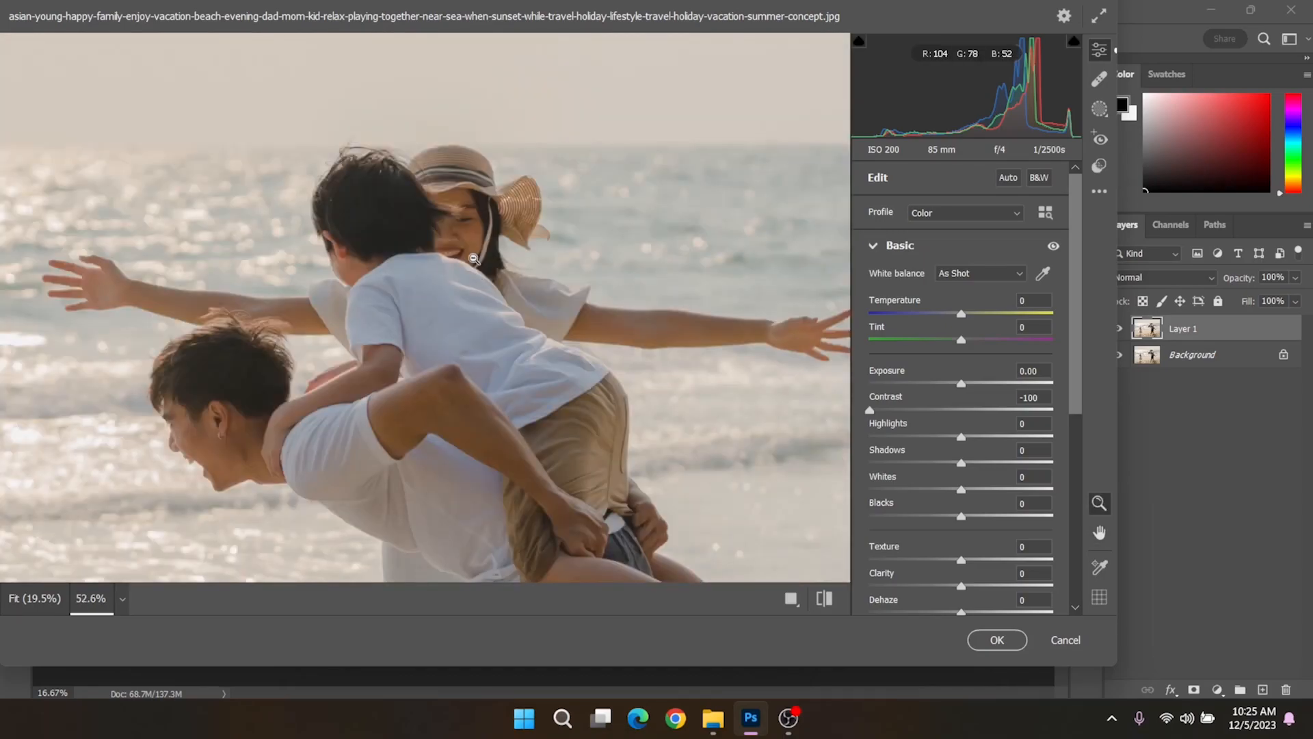
{"action": "left_click", "coordinate": [474, 259]}
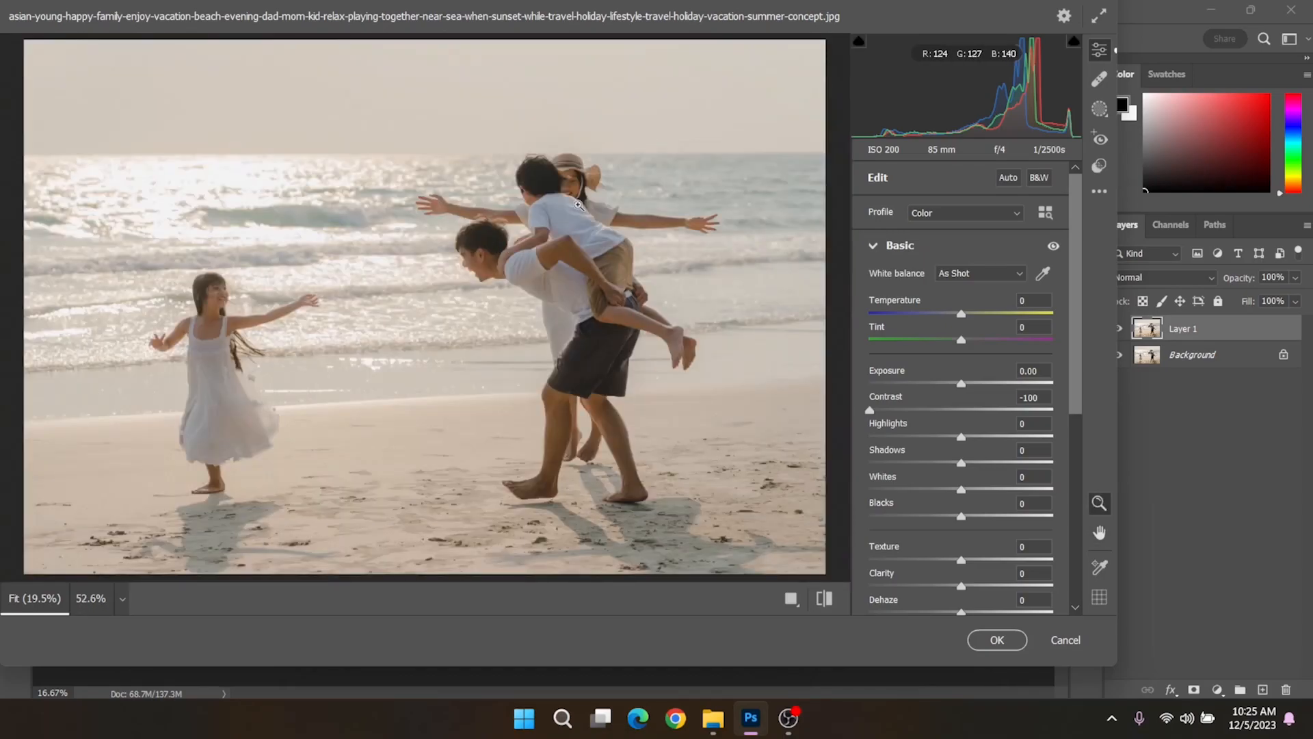
- Try raising the Contrast to +100, compare the boy's shirt and the woman's face up close, and reset it to default
{"action": "left_click_drag", "start_coordinate": [576, 200], "coordinate": [606, 432]}
{"action": "key", "text": "h"}
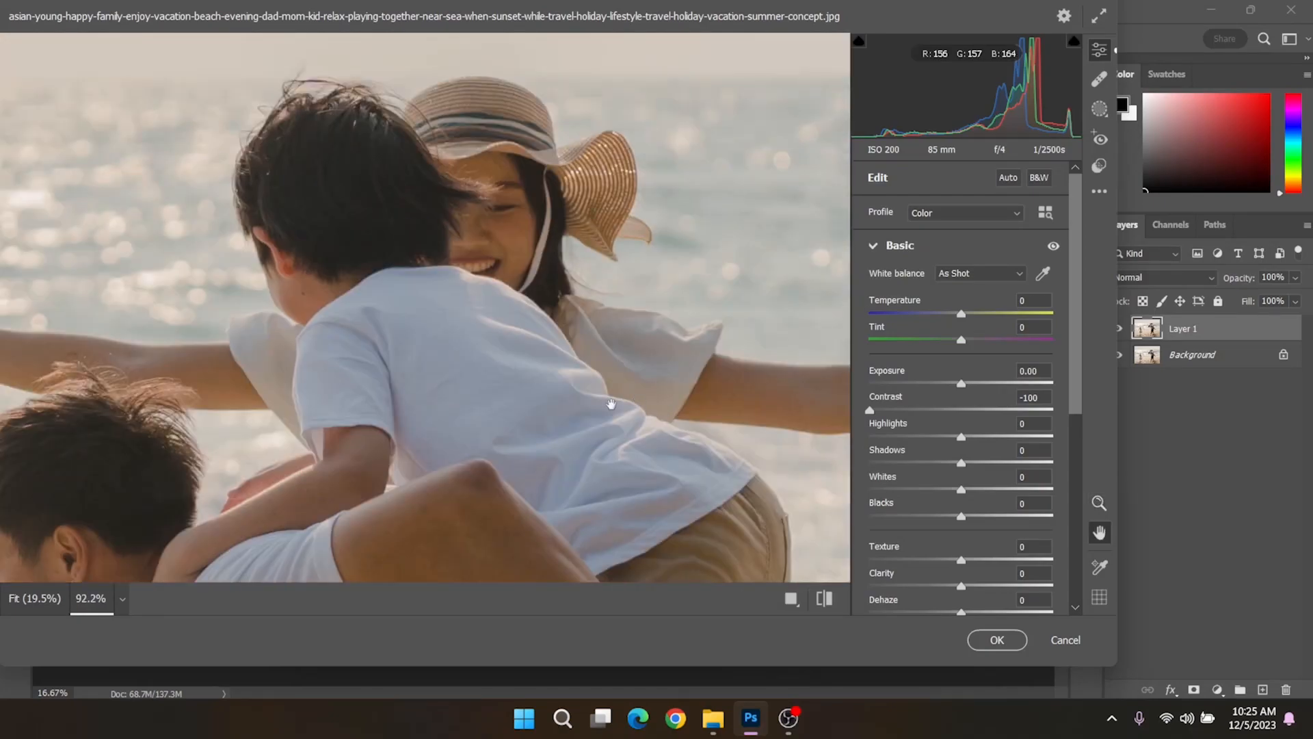
{"action": "left_click_drag", "start_coordinate": [358, 389], "coordinate": [475, 316]}
{"action": "key", "text": "z"}
{"action": "left_click_drag", "start_coordinate": [871, 410], "coordinate": [1057, 409]}
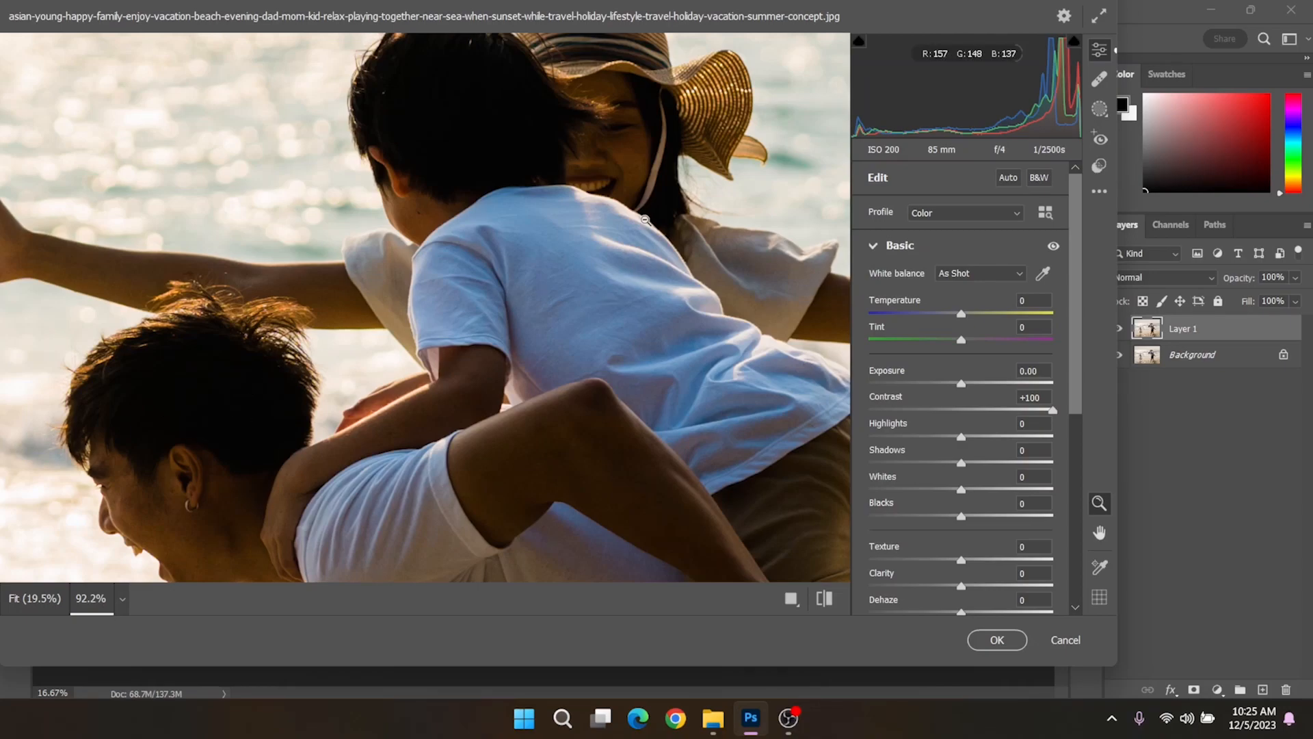
{"action": "left_click_drag", "start_coordinate": [618, 204], "coordinate": [697, 271]}
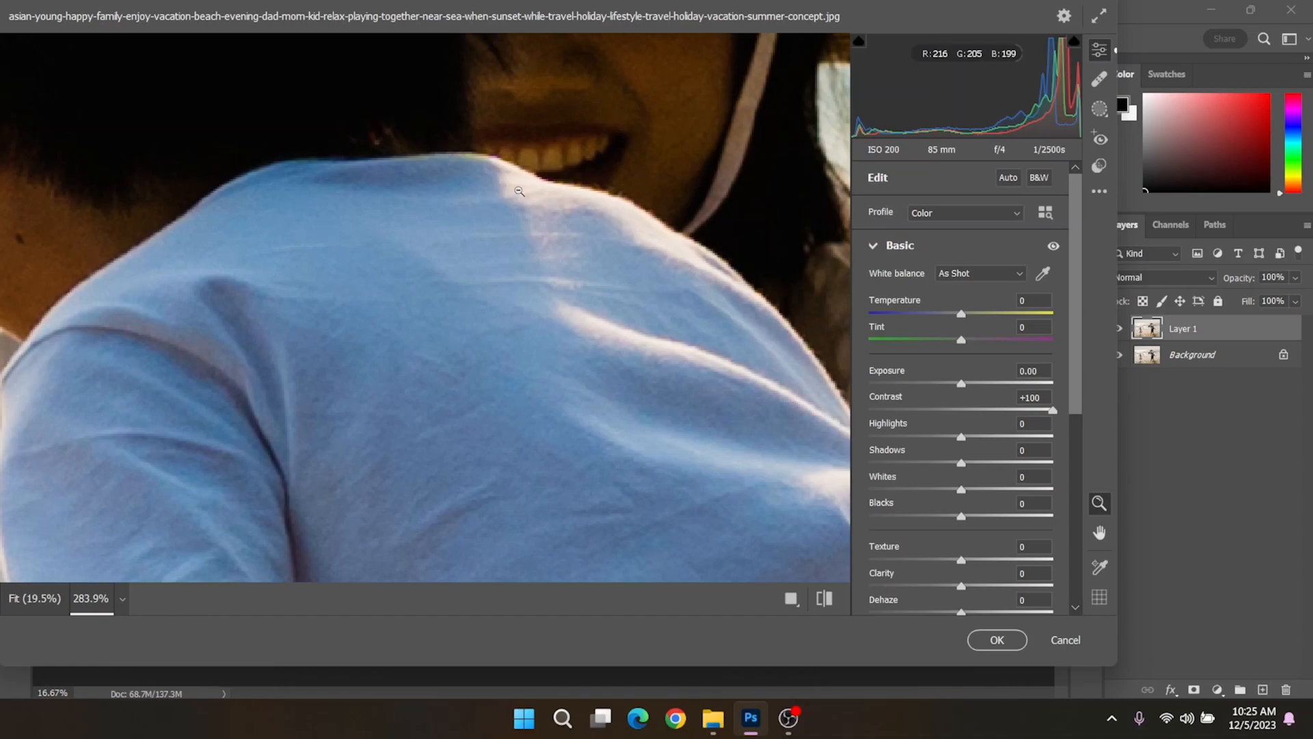
{"action": "left_click_drag", "start_coordinate": [565, 421], "coordinate": [436, 424]}
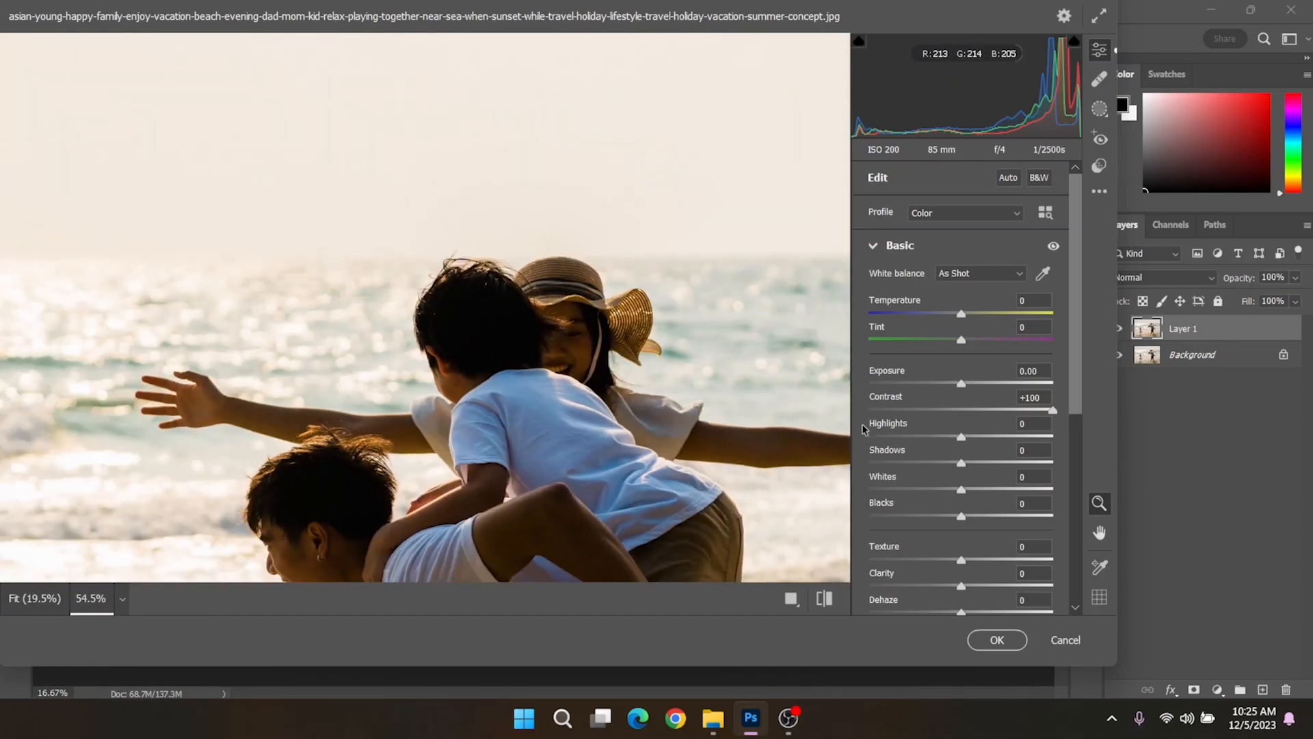
{"action": "double_click", "coordinate": [1052, 410]}
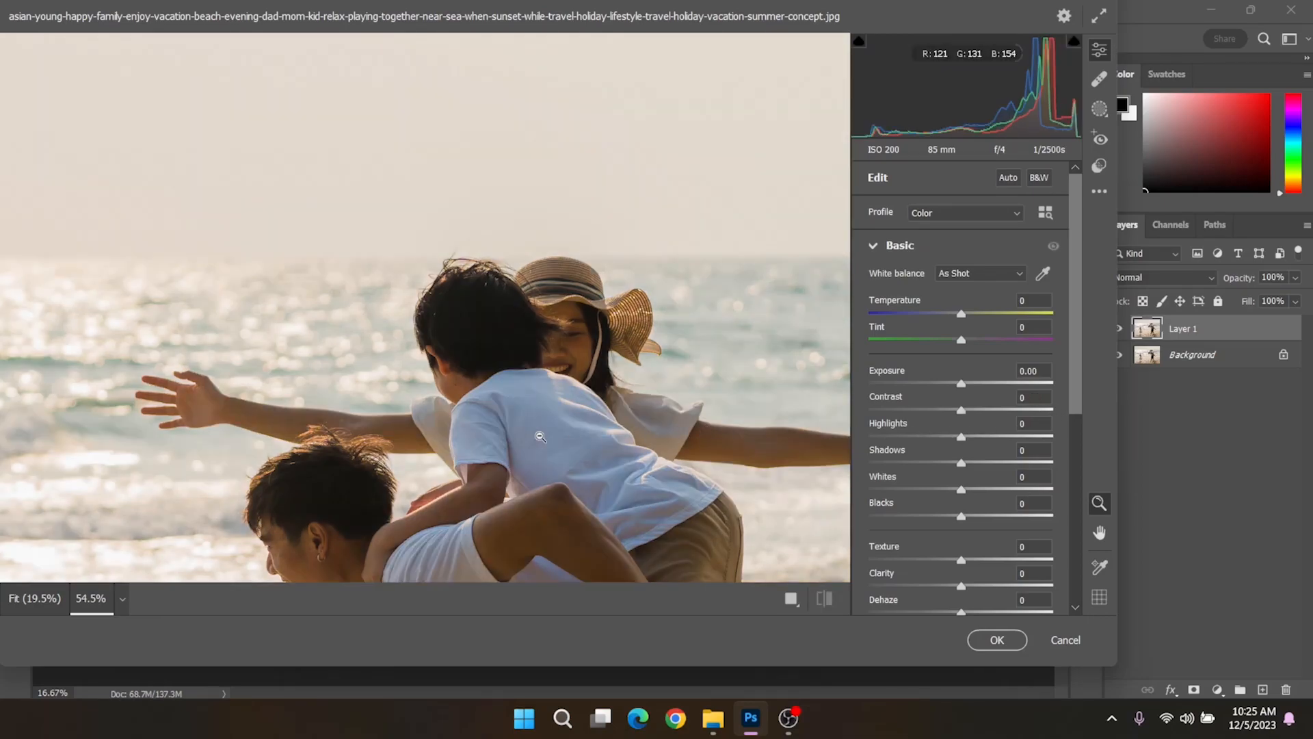
- Try warming the whole photo with a Temperature of +97, and reset it to default
{"action": "left_click_drag", "start_coordinate": [543, 437], "coordinate": [563, 263]}
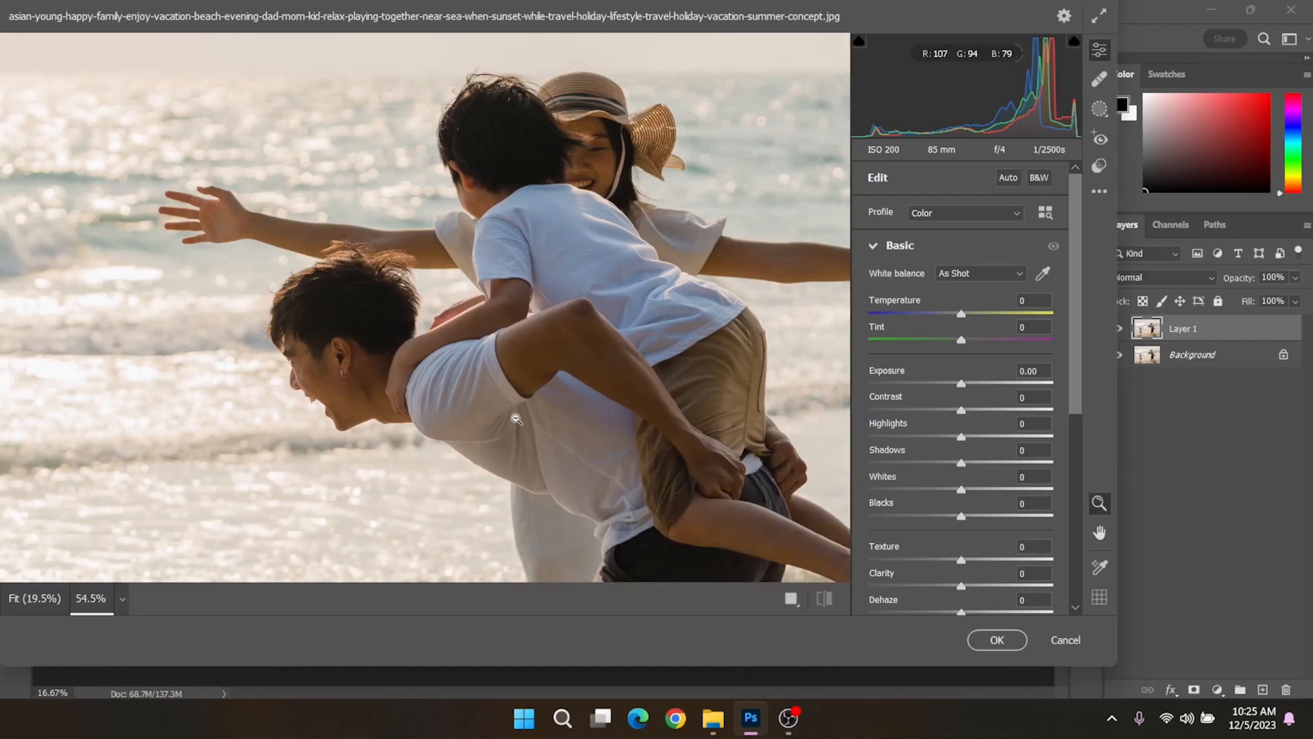
{"action": "left_click_drag", "start_coordinate": [515, 426], "coordinate": [481, 344]}
{"action": "key", "text": "space"}
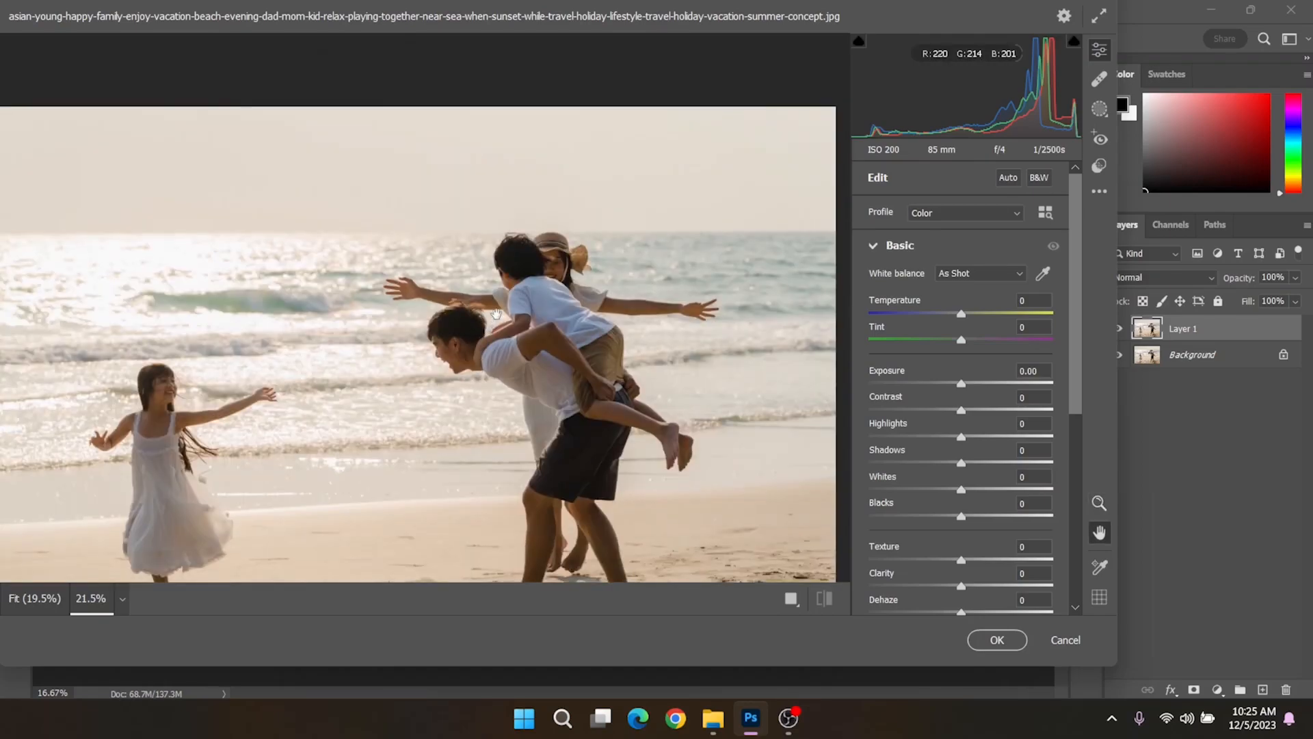
{"action": "key", "text": "space"}
{"action": "left_click_drag", "start_coordinate": [429, 401], "coordinate": [441, 316]}
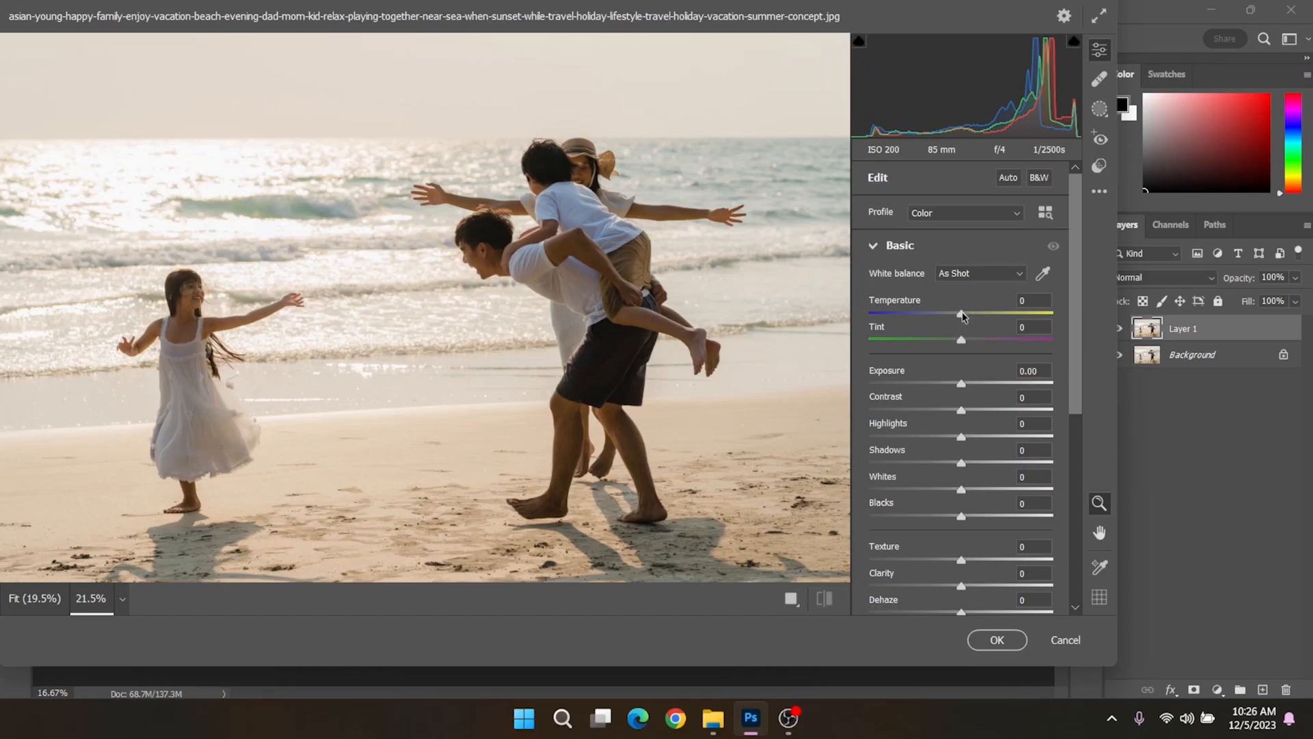
{"action": "left_click_drag", "start_coordinate": [962, 315], "coordinate": [1058, 316]}
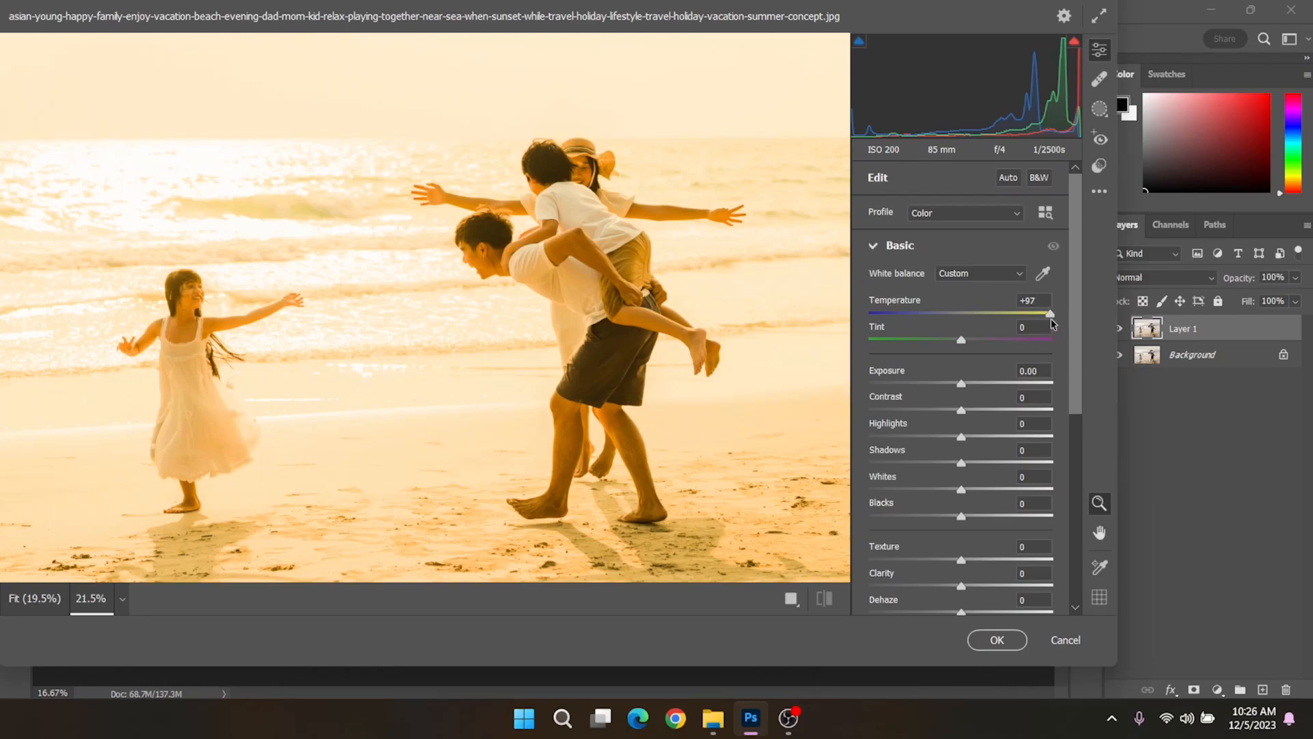
{"action": "left_click_drag", "start_coordinate": [1051, 318], "coordinate": [965, 314]}
{"action": "double_click", "coordinate": [967, 313]}
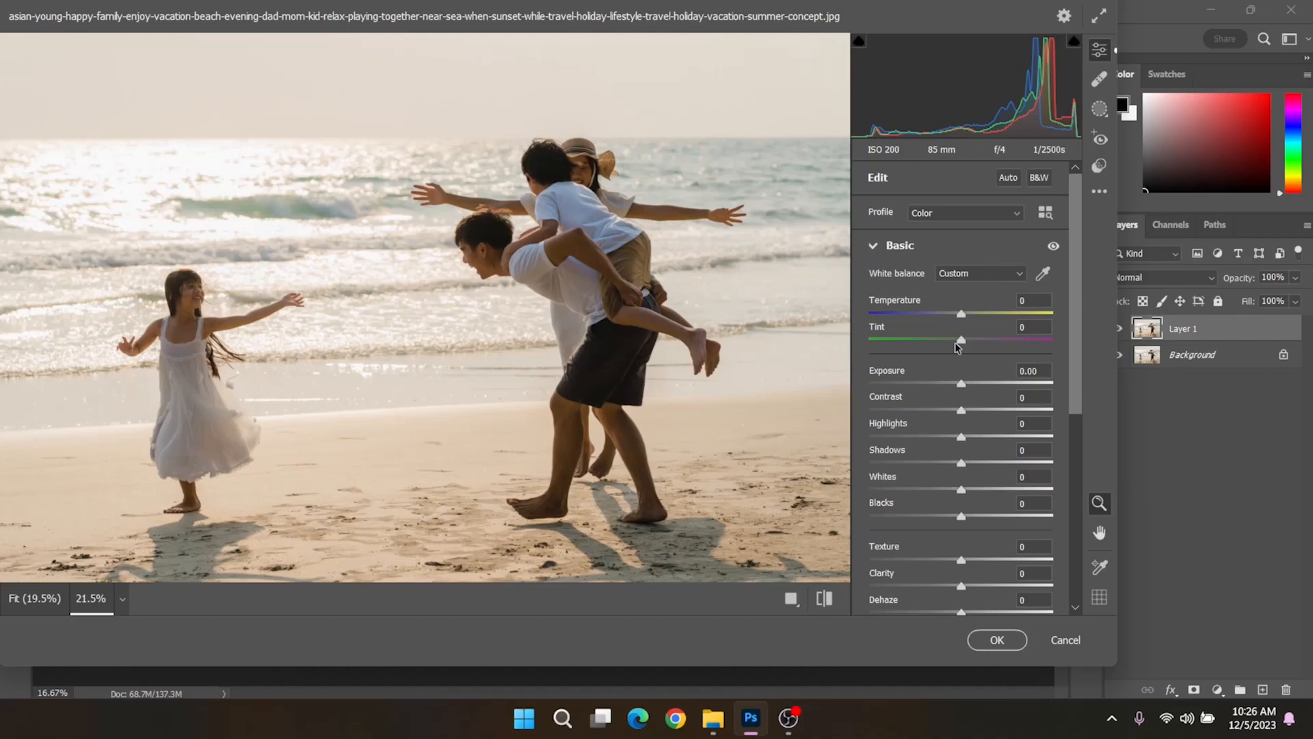
- Try a Tint of +100 and a Temperature of -8, resetting each to default
{"action": "left_click_drag", "start_coordinate": [959, 341], "coordinate": [1053, 340]}
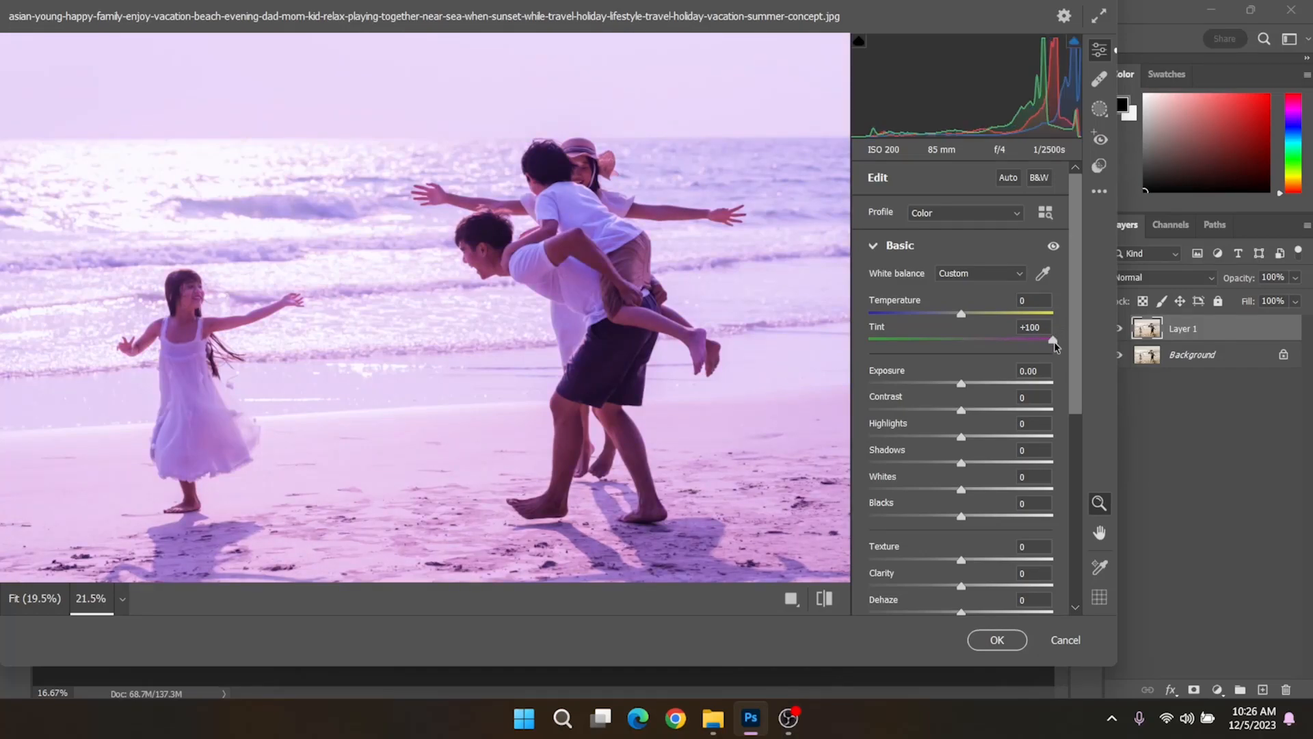
{"action": "double_click", "coordinate": [1053, 342]}
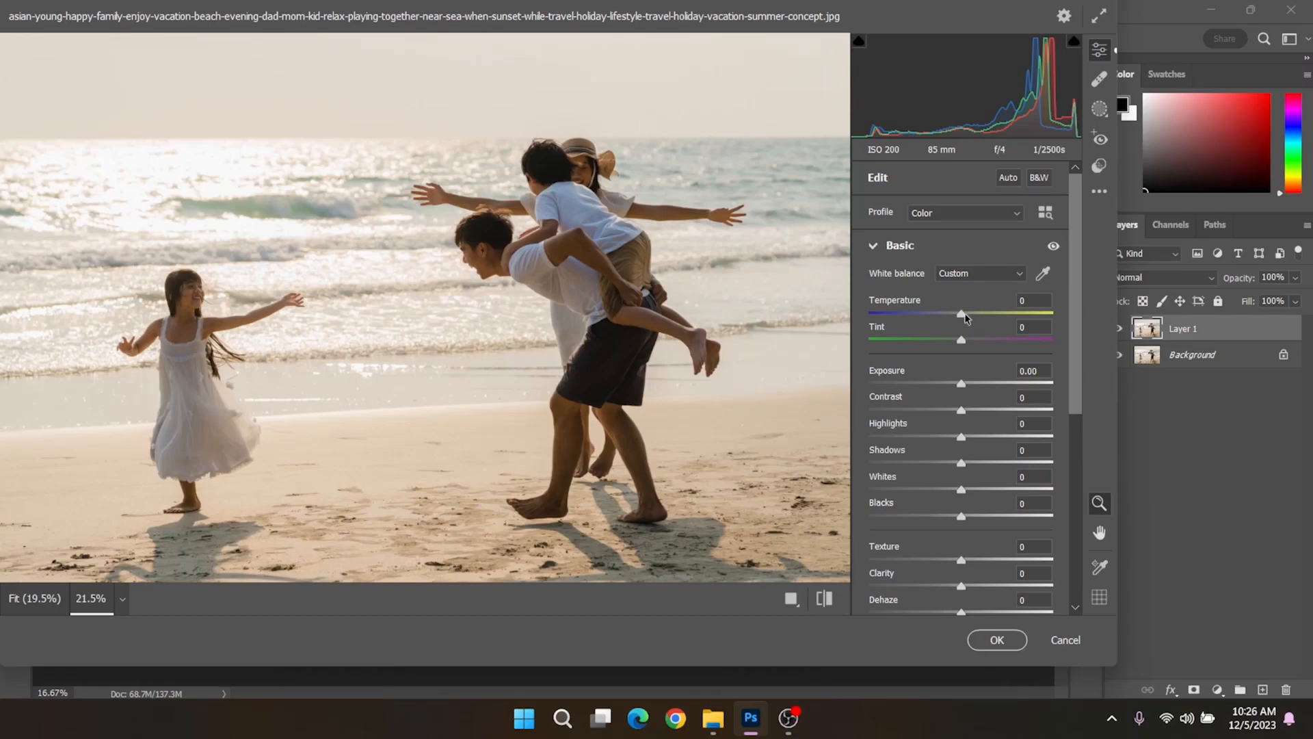
{"action": "scroll", "coordinate": [650, 173], "scroll_direction": "up", "scroll_amount": 5}
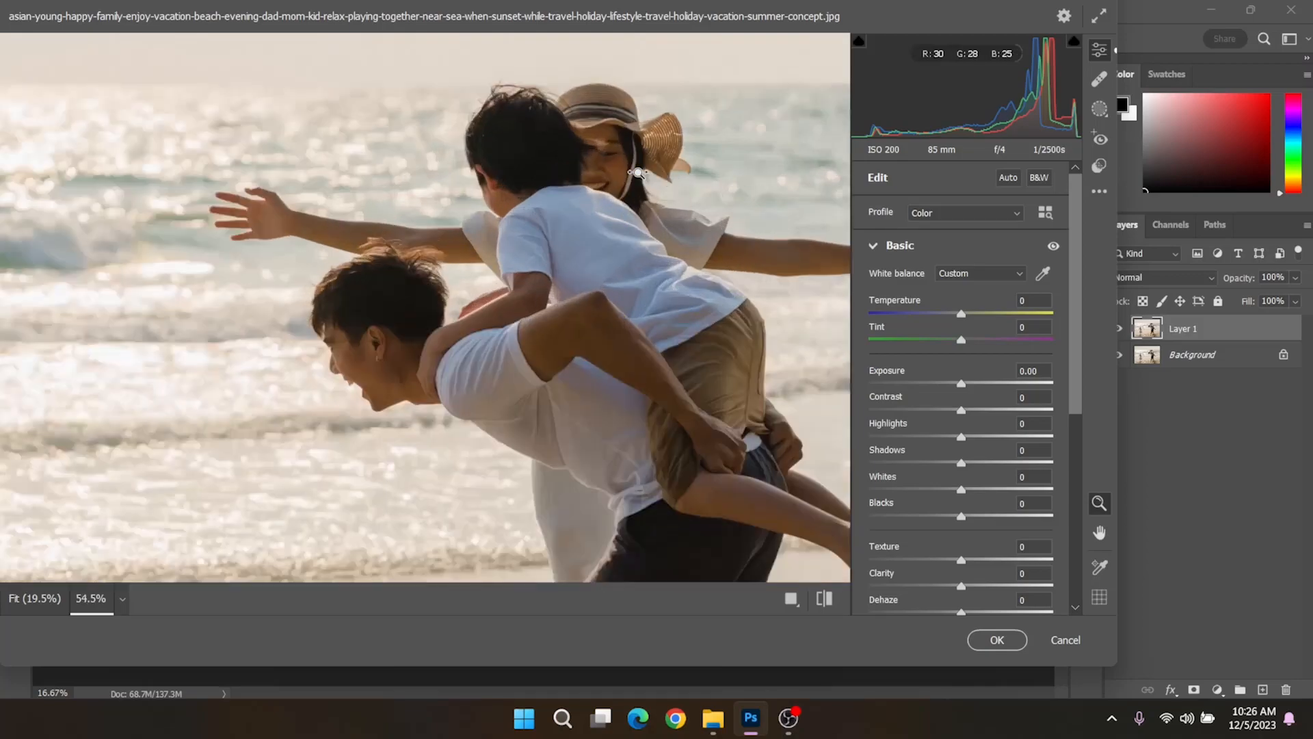
{"action": "scroll", "coordinate": [649, 173], "scroll_direction": "down", "scroll_amount": 6}
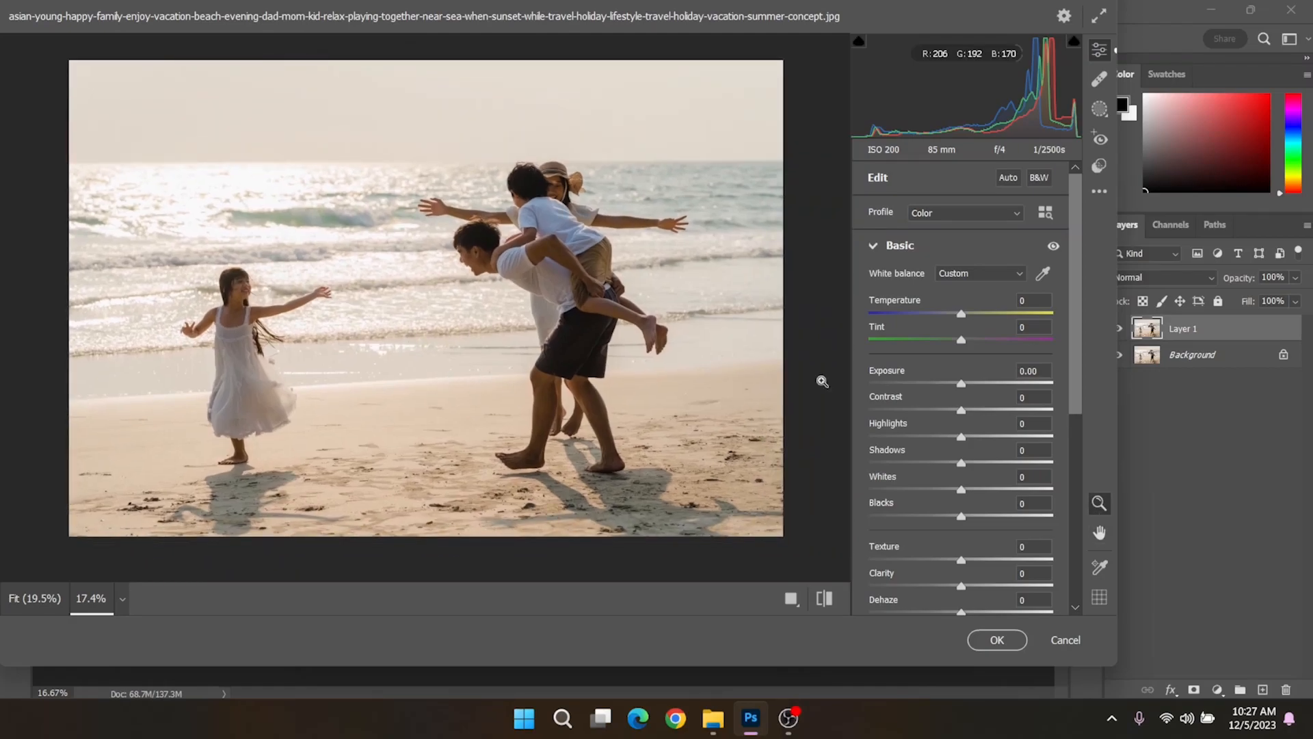
{"action": "left_click_drag", "start_coordinate": [961, 316], "coordinate": [954, 316]}
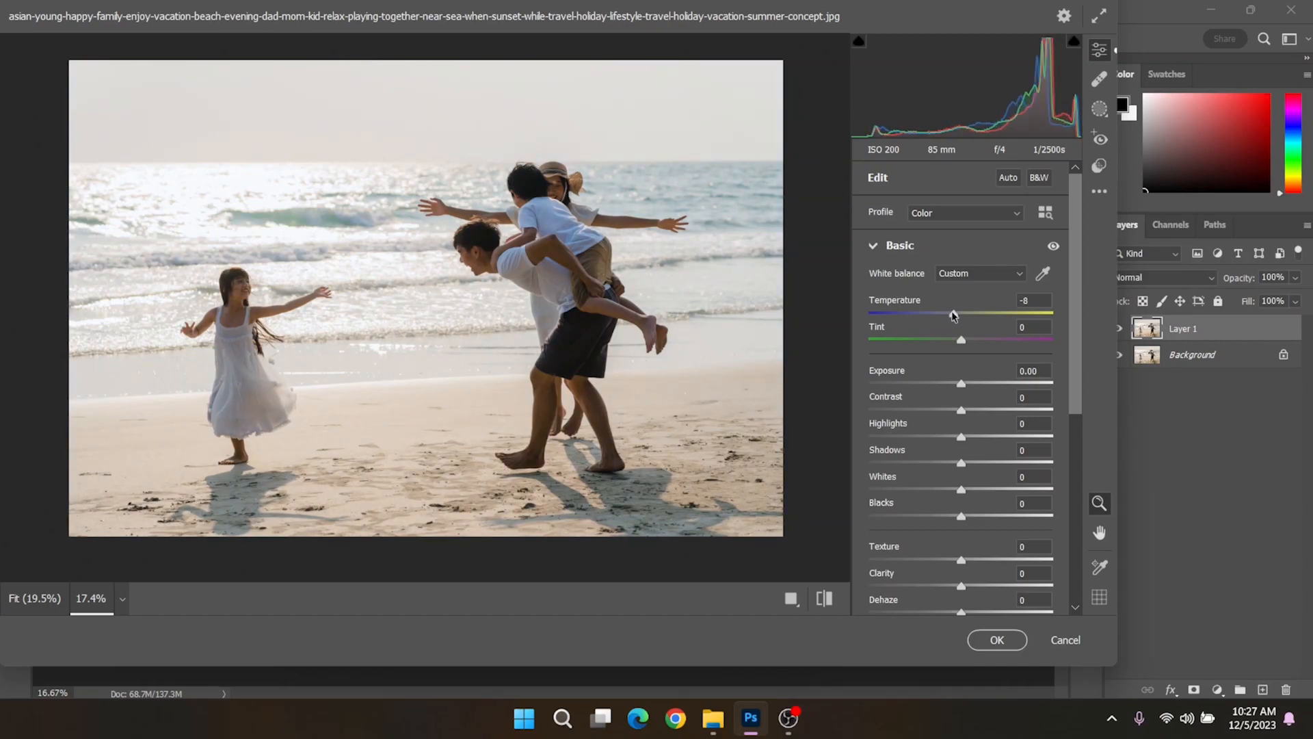
{"action": "double_click", "coordinate": [962, 316]}
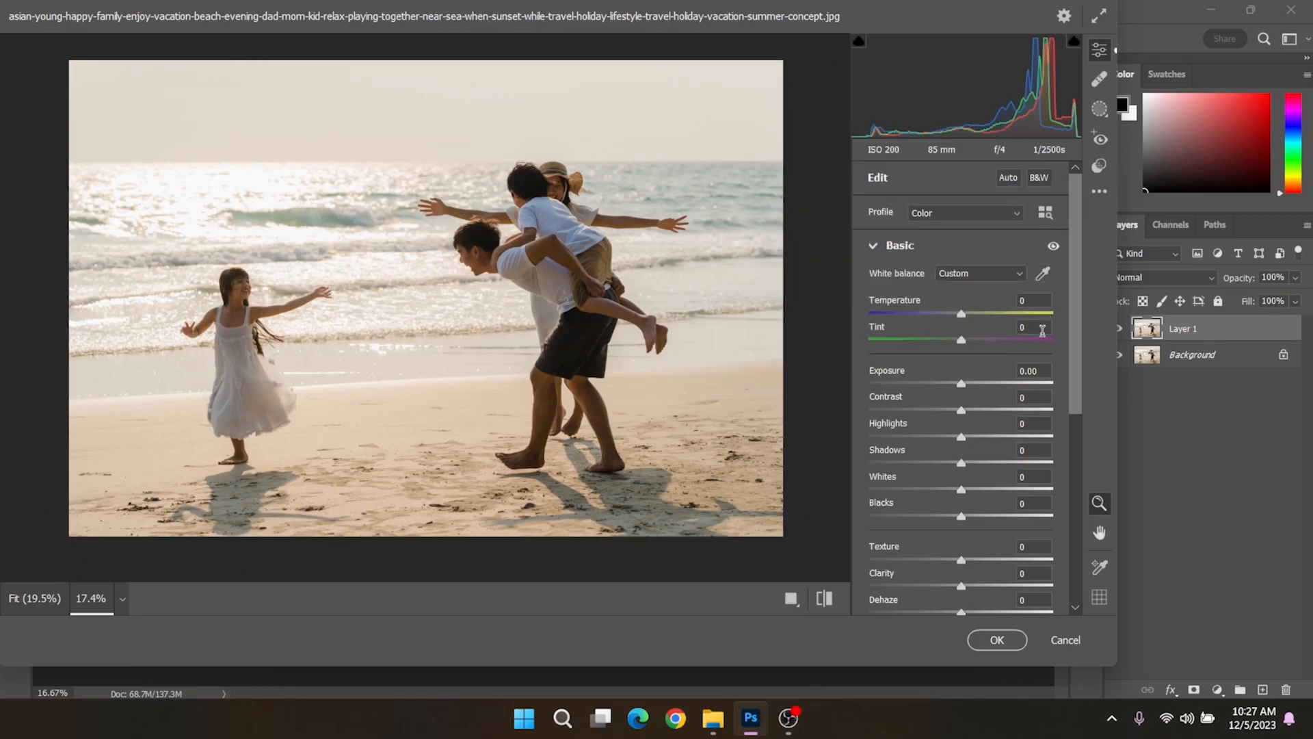
- Set the white balance by sampling the sunlit edge of the boy's white shirt just below the woman's chin
{"action": "left_click", "coordinate": [1044, 274]}
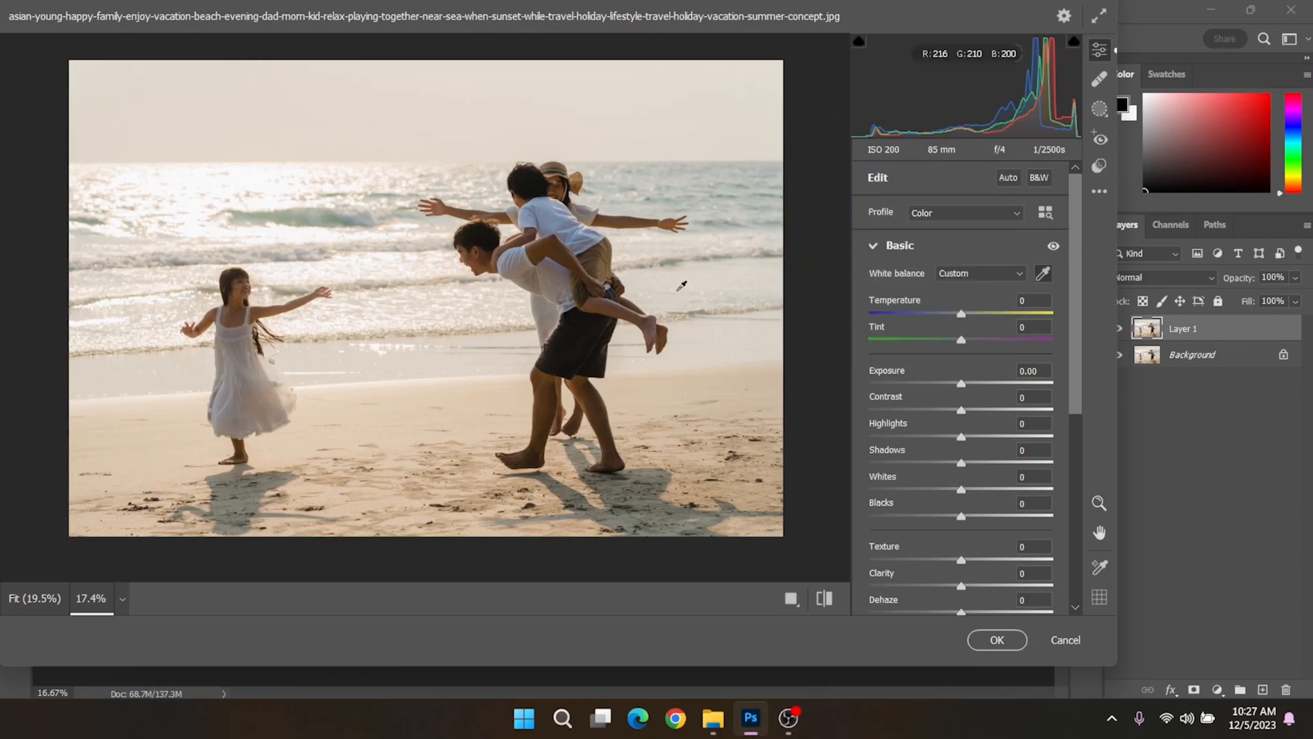
{"action": "key", "text": "z"}
{"action": "left_click_drag", "start_coordinate": [558, 195], "coordinate": [730, 295]}
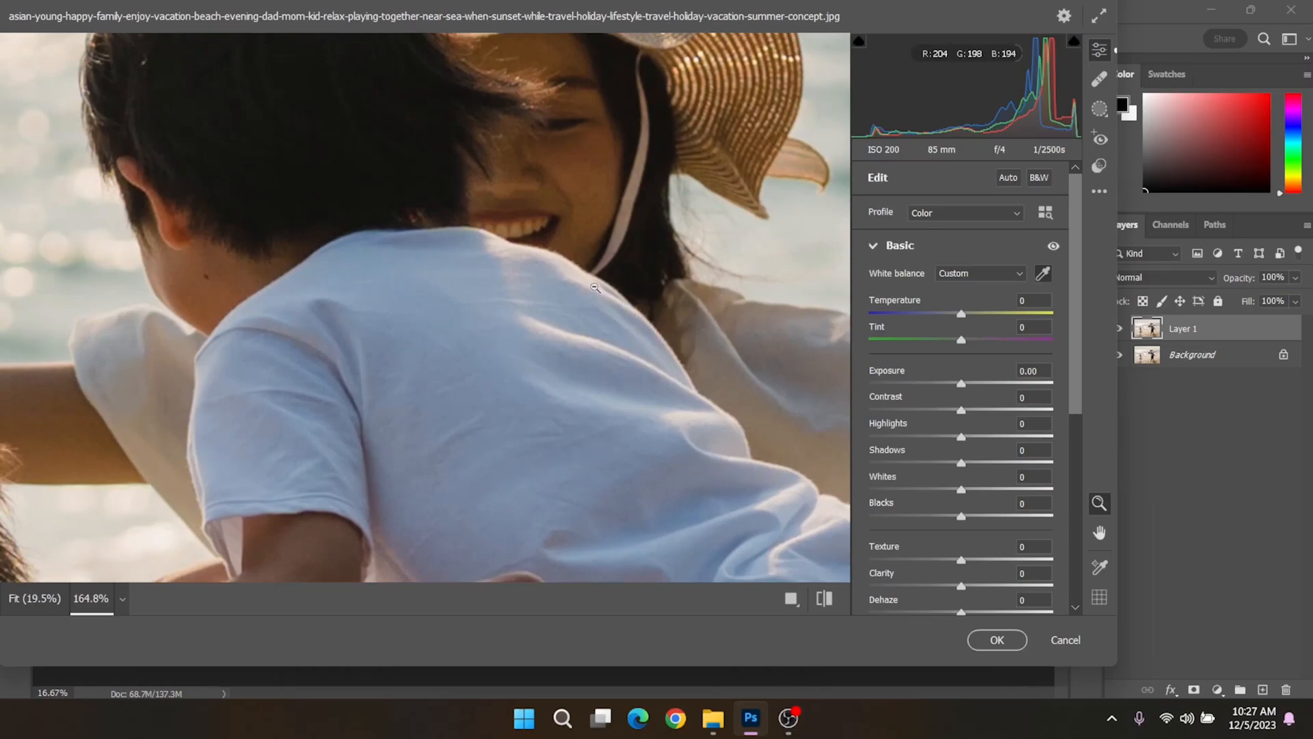
{"action": "mouse_move", "coordinate": [578, 275]}
{"action": "left_mouse_down"}
{"action": "mouse_move", "coordinate": [646, 285]}
{"action": "mouse_move", "coordinate": [590, 275]}
{"action": "left_mouse_up"}
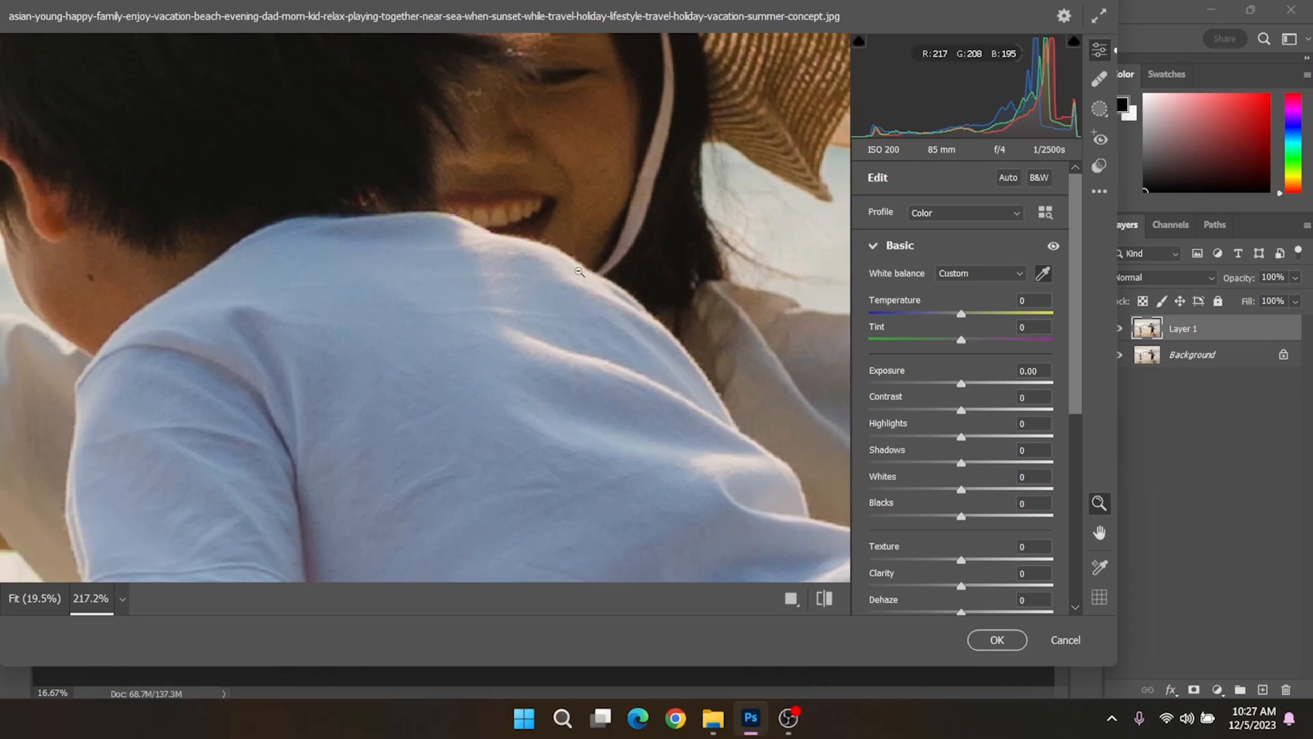
{"action": "key", "text": "h"}
{"action": "left_click_drag", "start_coordinate": [582, 273], "coordinate": [503, 407]}
{"action": "key", "text": "z"}
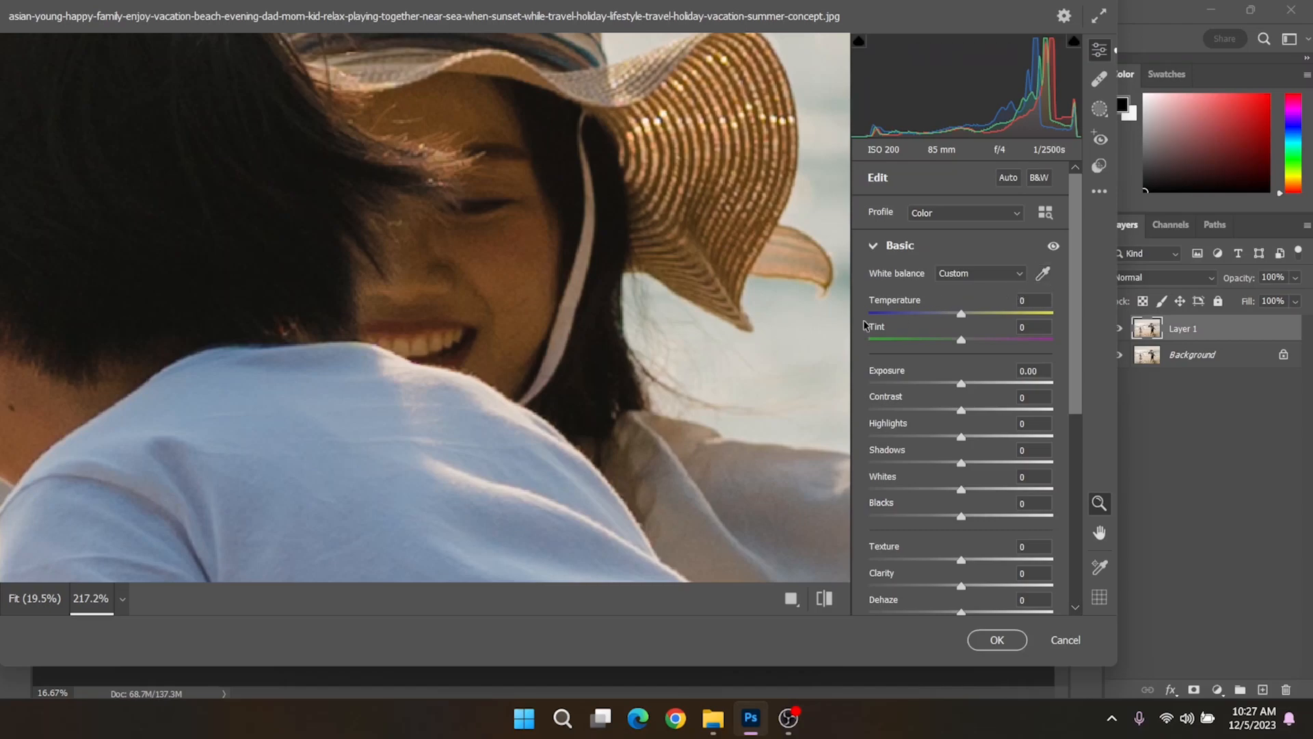
{"action": "left_click", "coordinate": [1045, 274]}
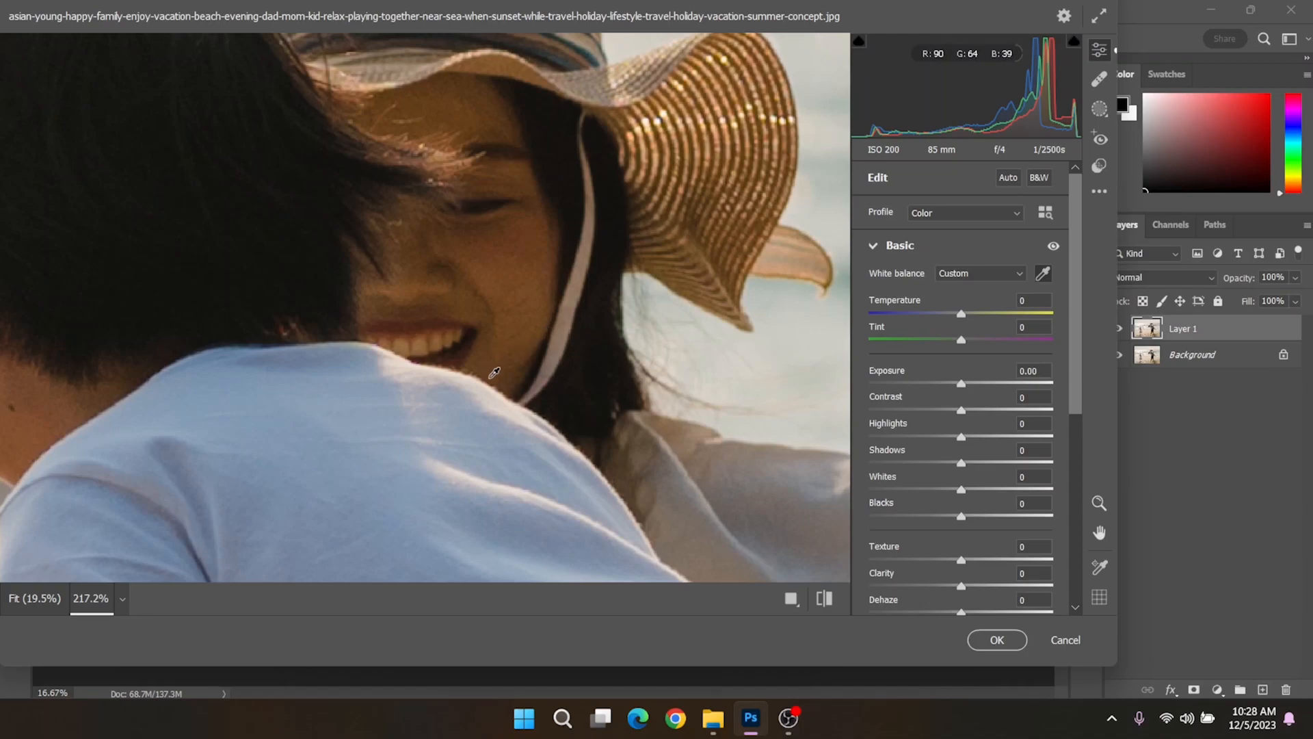
{"action": "left_click", "coordinate": [507, 392]}
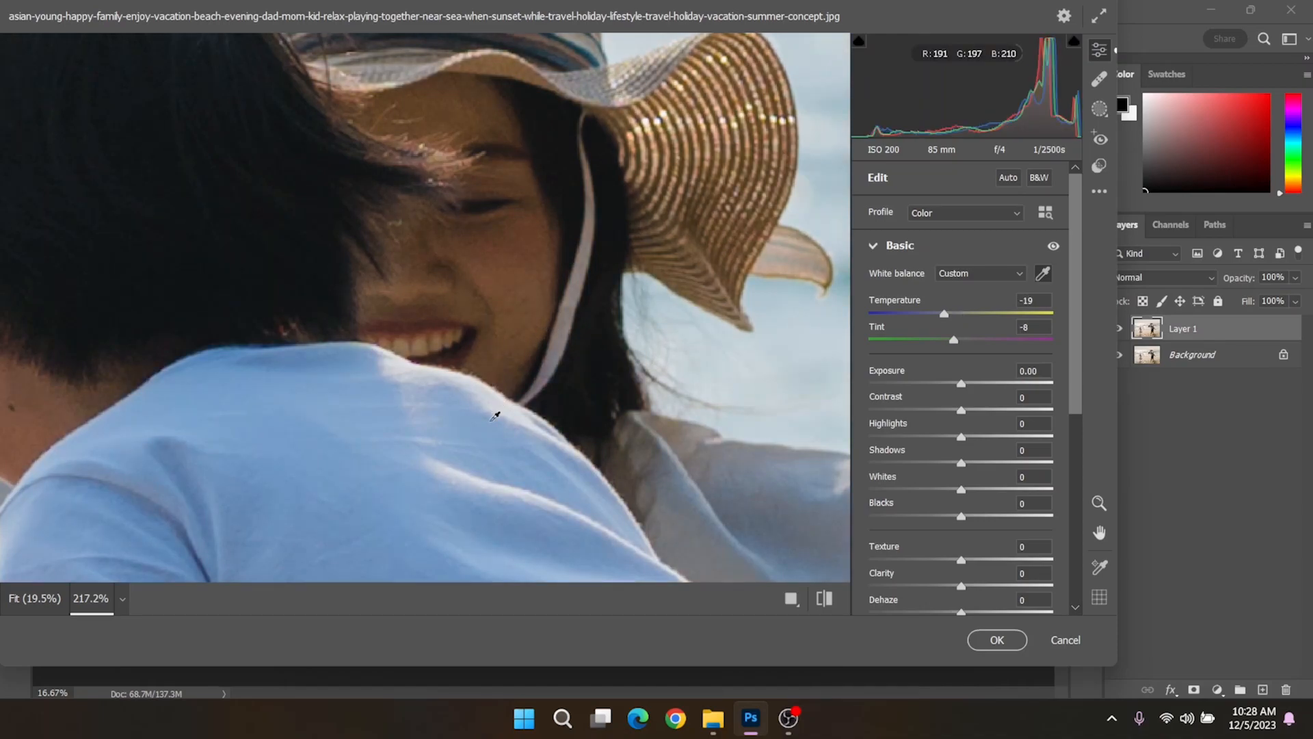
- Examine the color balance across the whole photo, including the sky, sand and white clothing
{"action": "key", "text": "z"}
{"action": "left_click_drag", "start_coordinate": [492, 420], "coordinate": [513, 134]}
{"action": "key", "text": "h"}
{"action": "key", "text": "z"}
{"action": "left_click_drag", "start_coordinate": [528, 357], "coordinate": [432, 322]}
{"action": "key", "text": "h"}
{"action": "key", "text": "z"}
{"action": "key", "text": "h"}
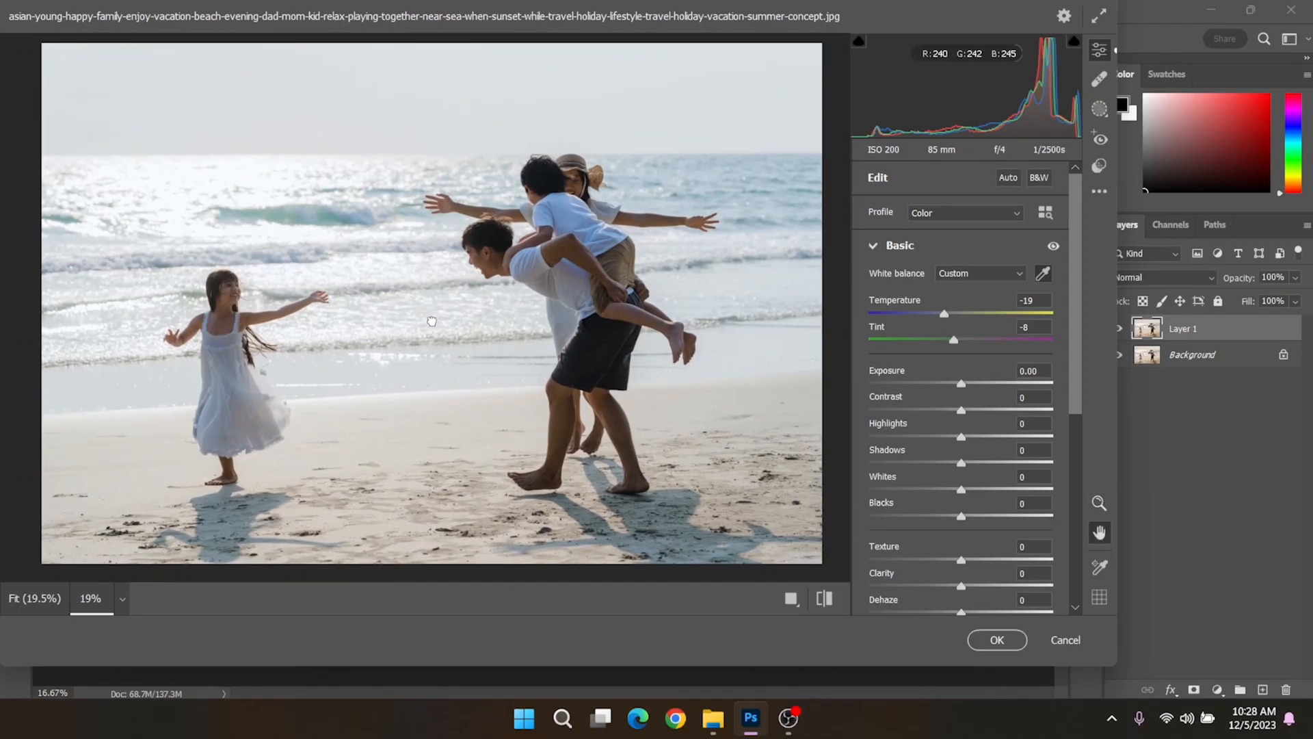
{"action": "key", "text": "z"}
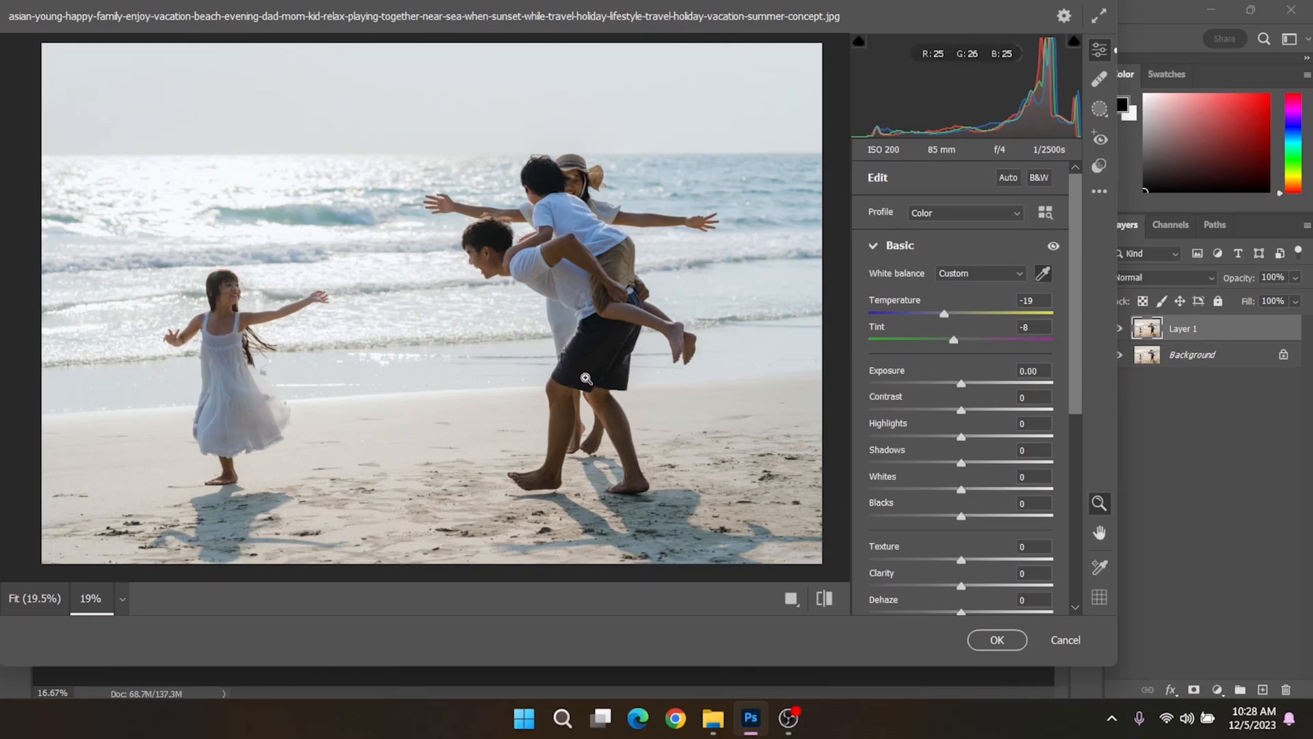
- Try Blacks at +37 on the man's dark hair, reset it, and set Blacks to -27
{"action": "left_click_drag", "start_coordinate": [484, 236], "coordinate": [634, 378]}
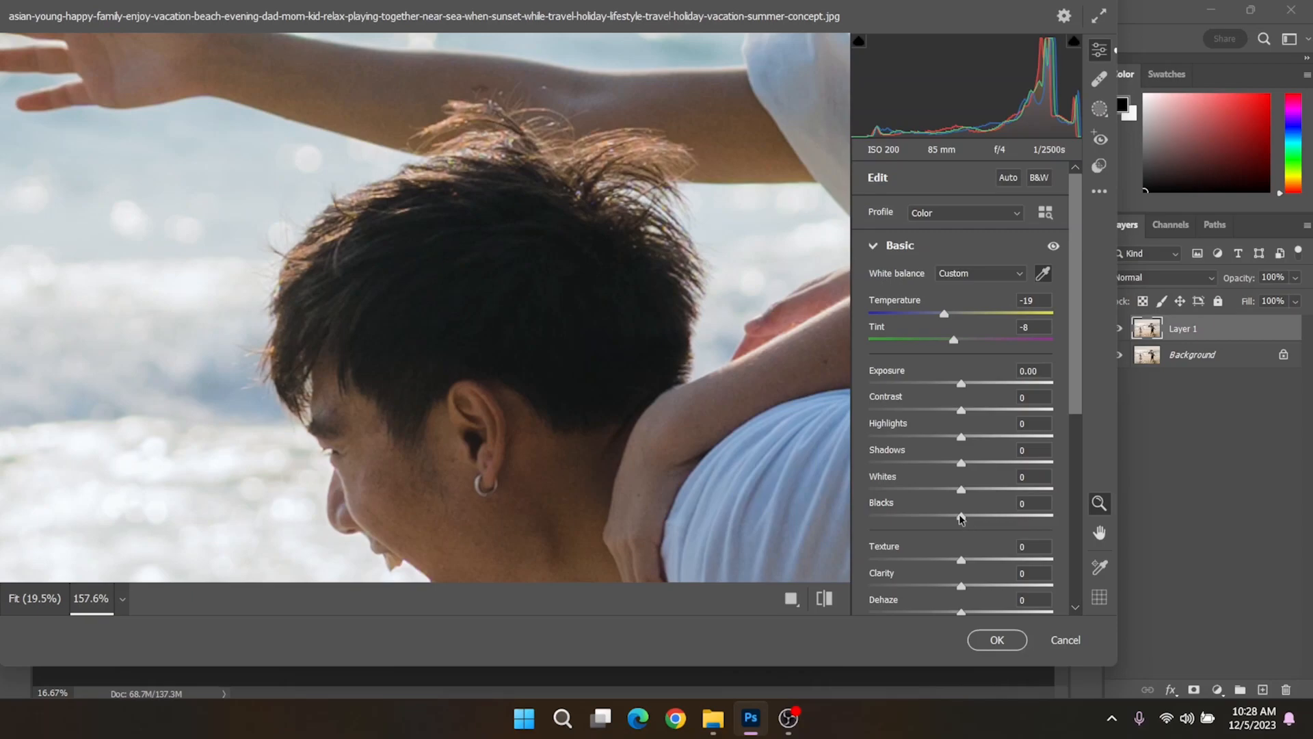
{"action": "left_click_drag", "start_coordinate": [963, 522], "coordinate": [996, 517]}
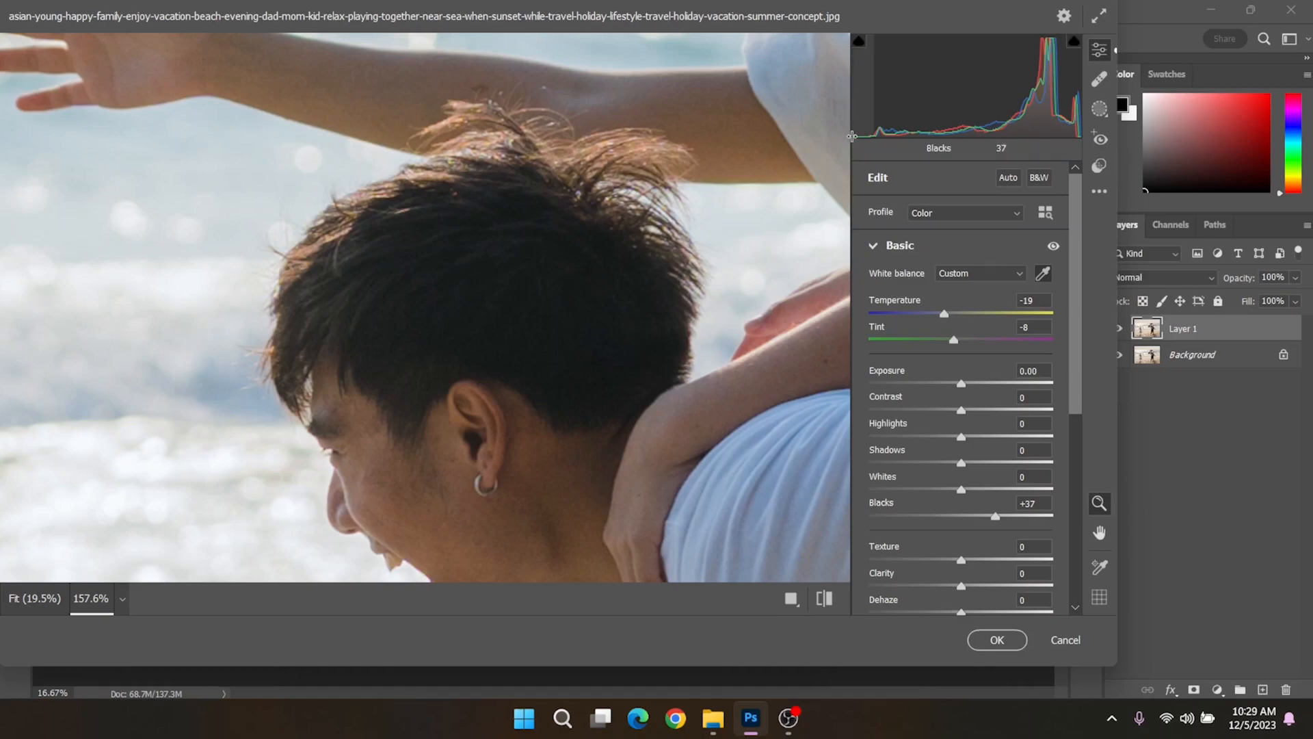
{"action": "double_click", "coordinate": [997, 517]}
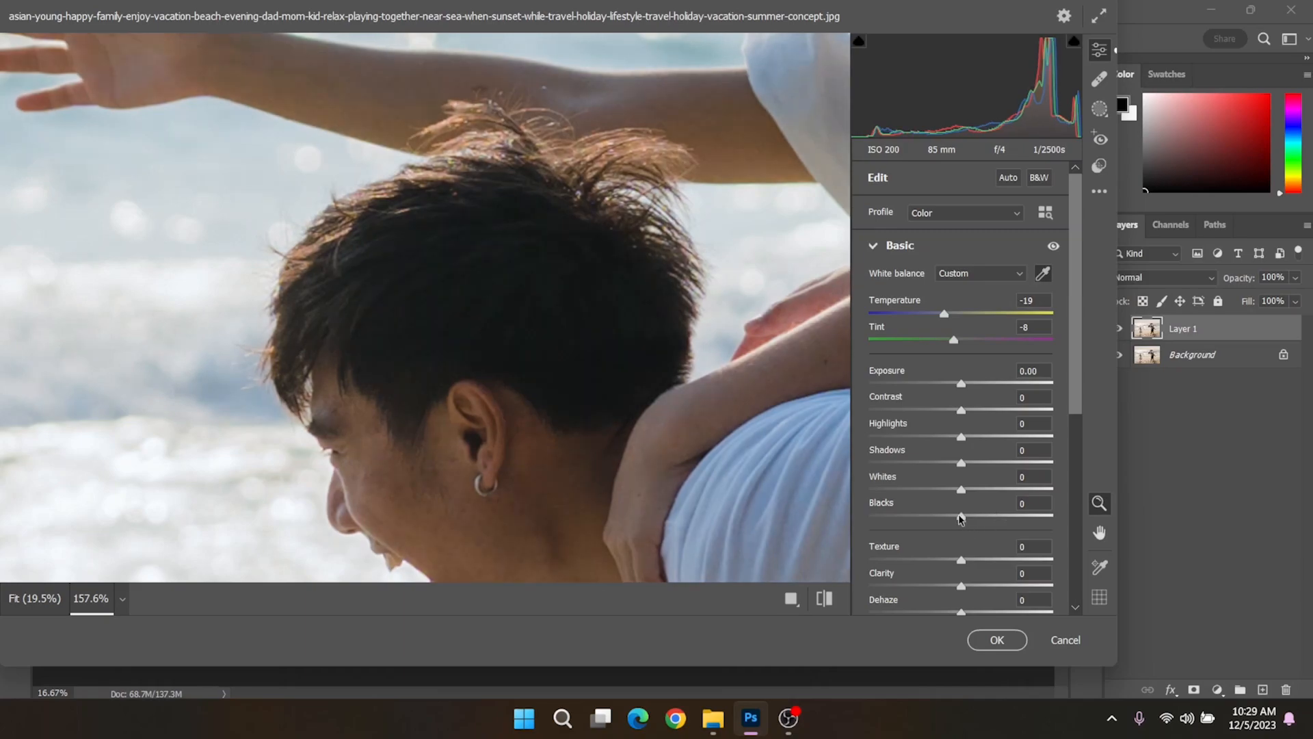
{"action": "left_click_drag", "start_coordinate": [962, 518], "coordinate": [938, 518]}
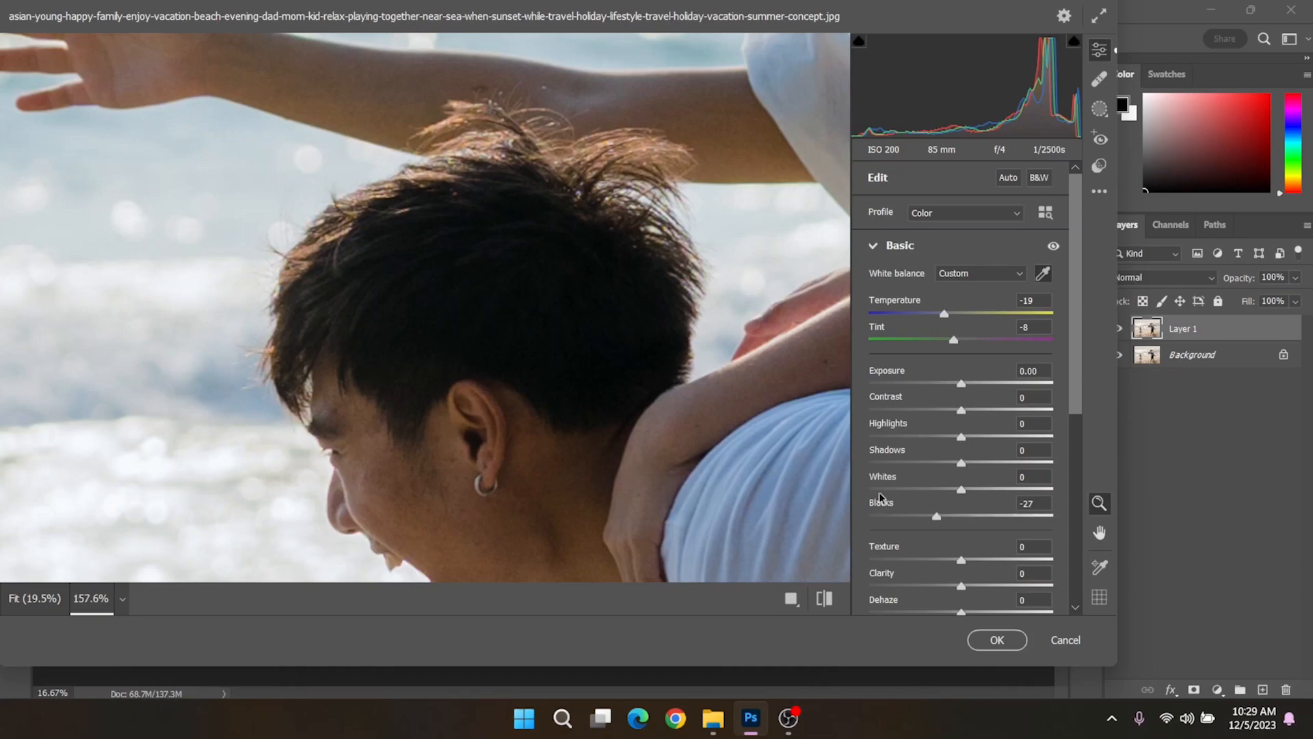
- Try lowering Whites to -69 with the man and boy in view, and reset it to default
{"action": "left_click_drag", "start_coordinate": [636, 451], "coordinate": [492, 397]}
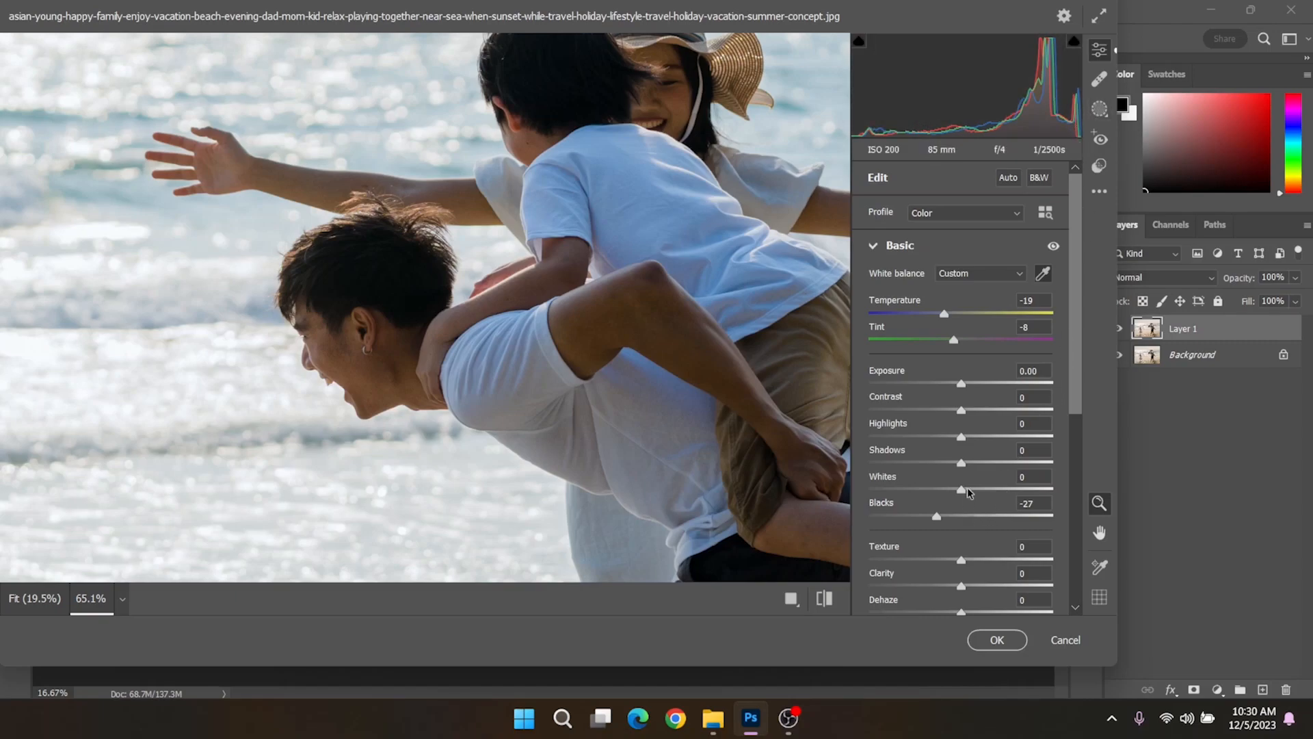
{"action": "left_click_drag", "start_coordinate": [962, 491], "coordinate": [897, 504]}
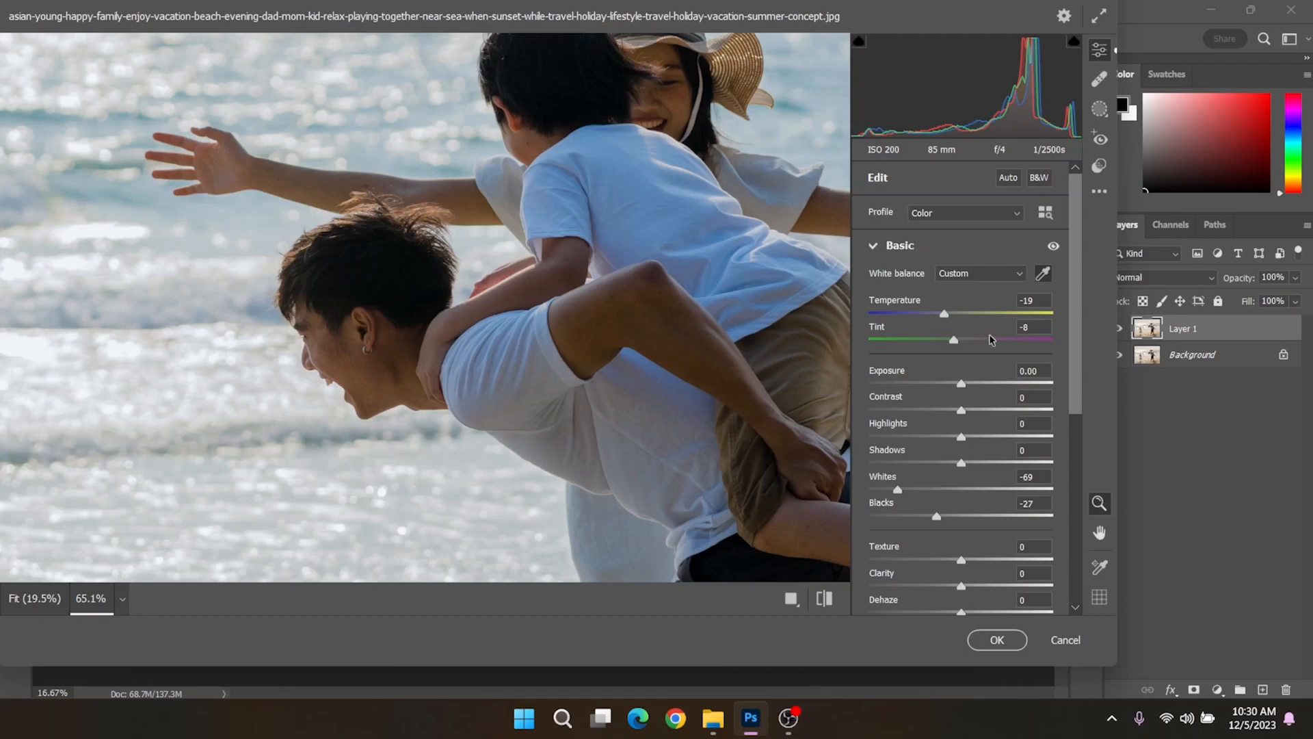
{"action": "double_click", "coordinate": [897, 490]}
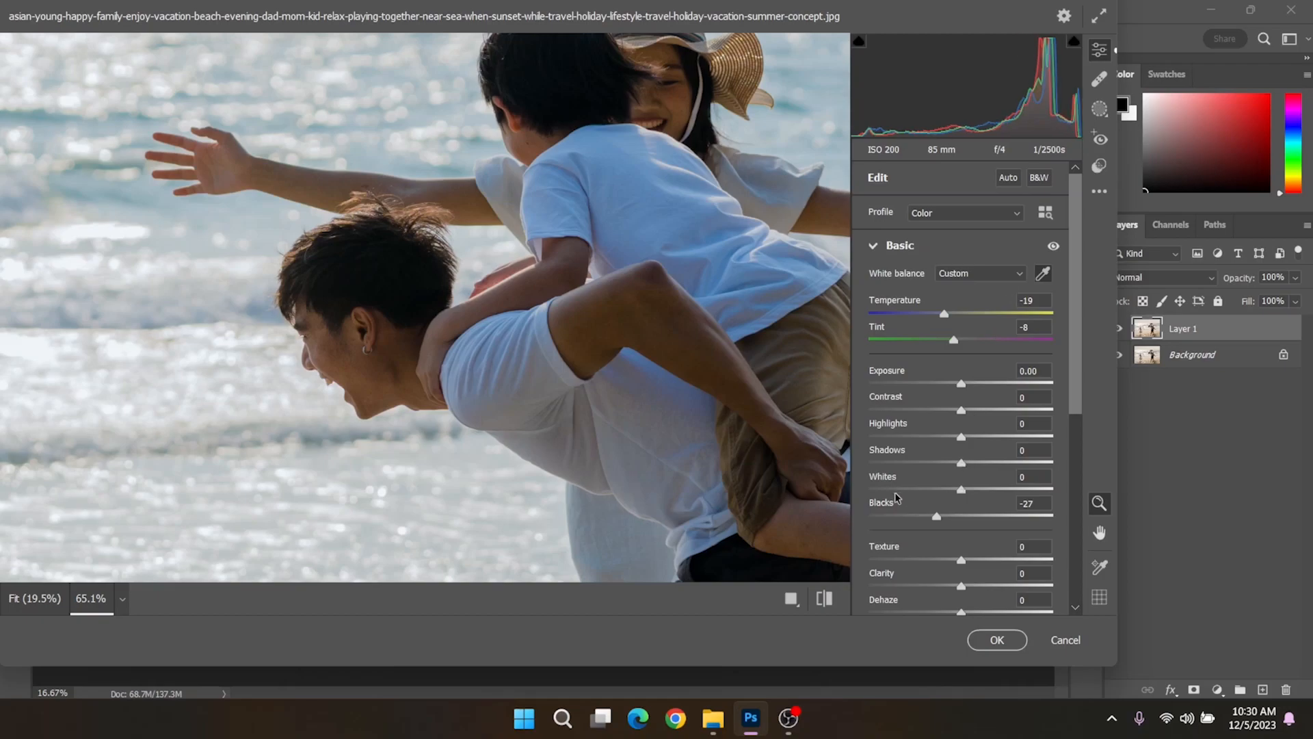
- Raise Whites to +13, inspect the sunlit edge of the boy's shirt, and reduce Whites to +4
{"action": "left_click_drag", "start_coordinate": [962, 490], "coordinate": [974, 491]}
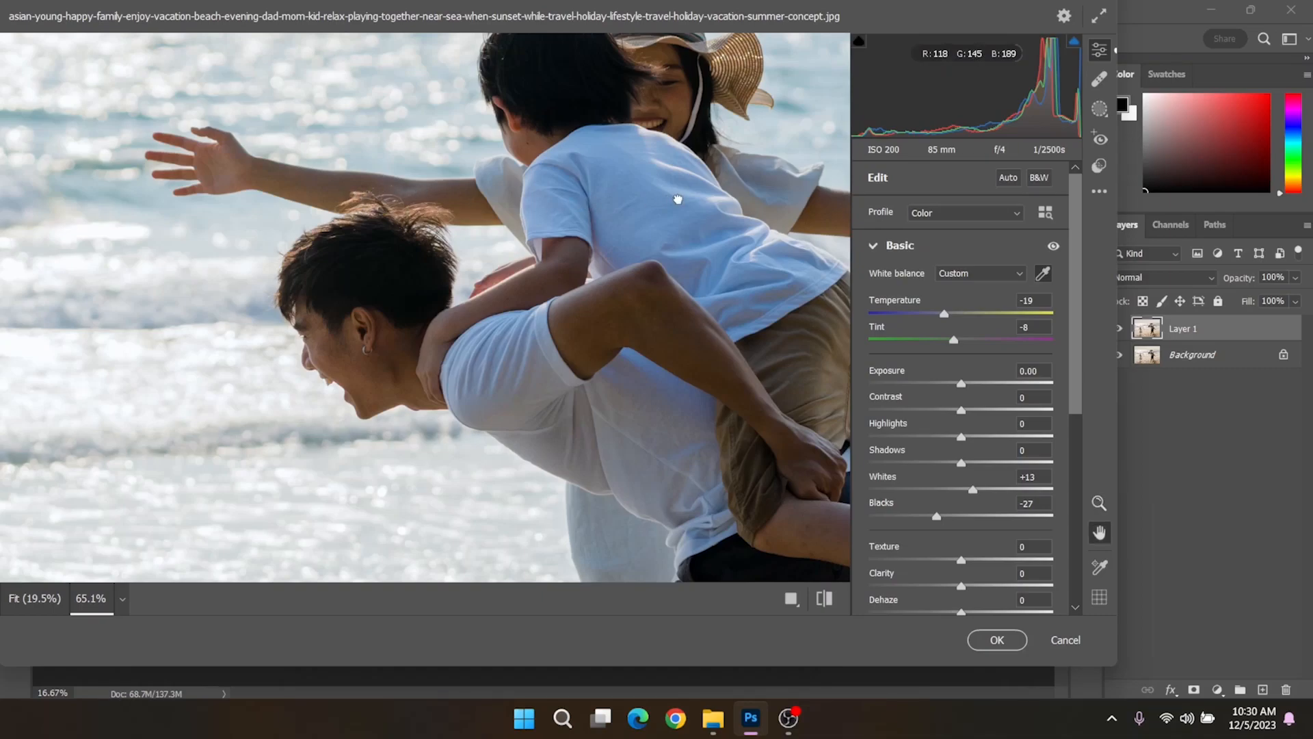
{"action": "left_click_drag", "start_coordinate": [671, 201], "coordinate": [554, 384]}
{"action": "key", "text": "z"}
{"action": "left_click_drag", "start_coordinate": [535, 314], "coordinate": [680, 350]}
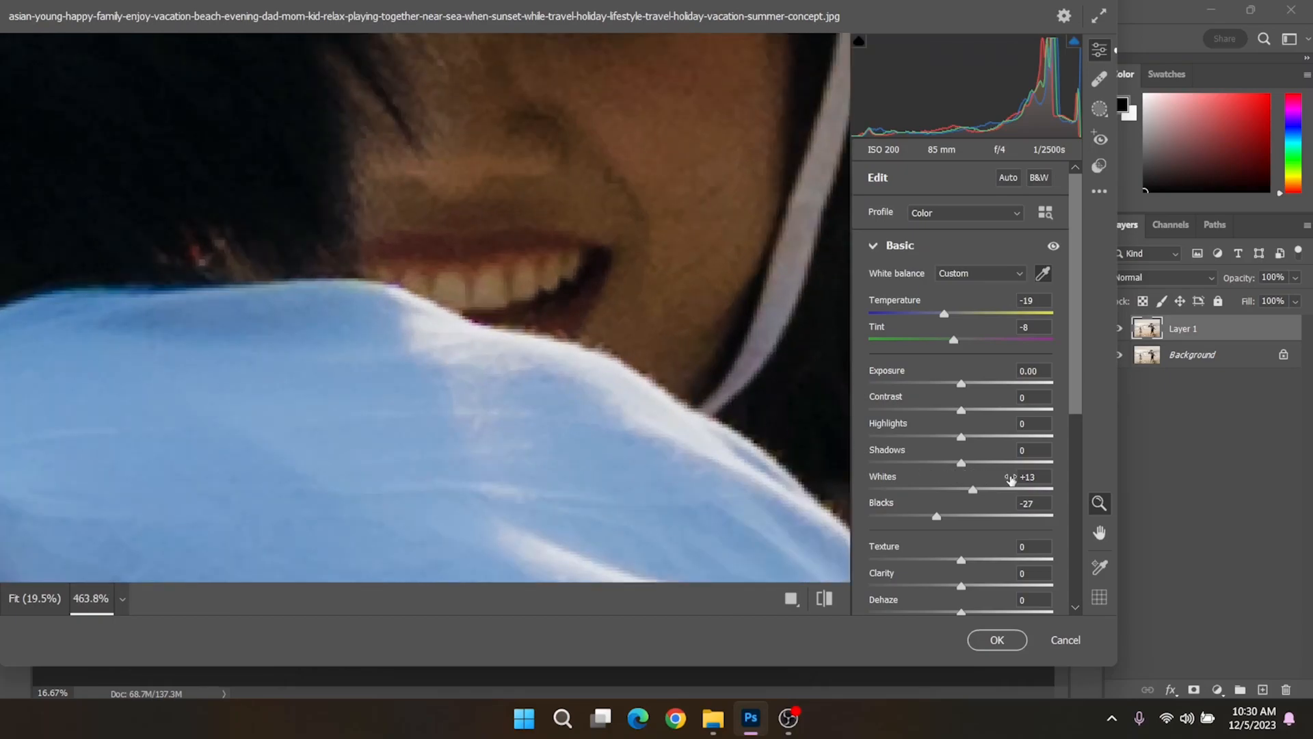
{"action": "left_click_drag", "start_coordinate": [974, 492], "coordinate": [965, 497]}
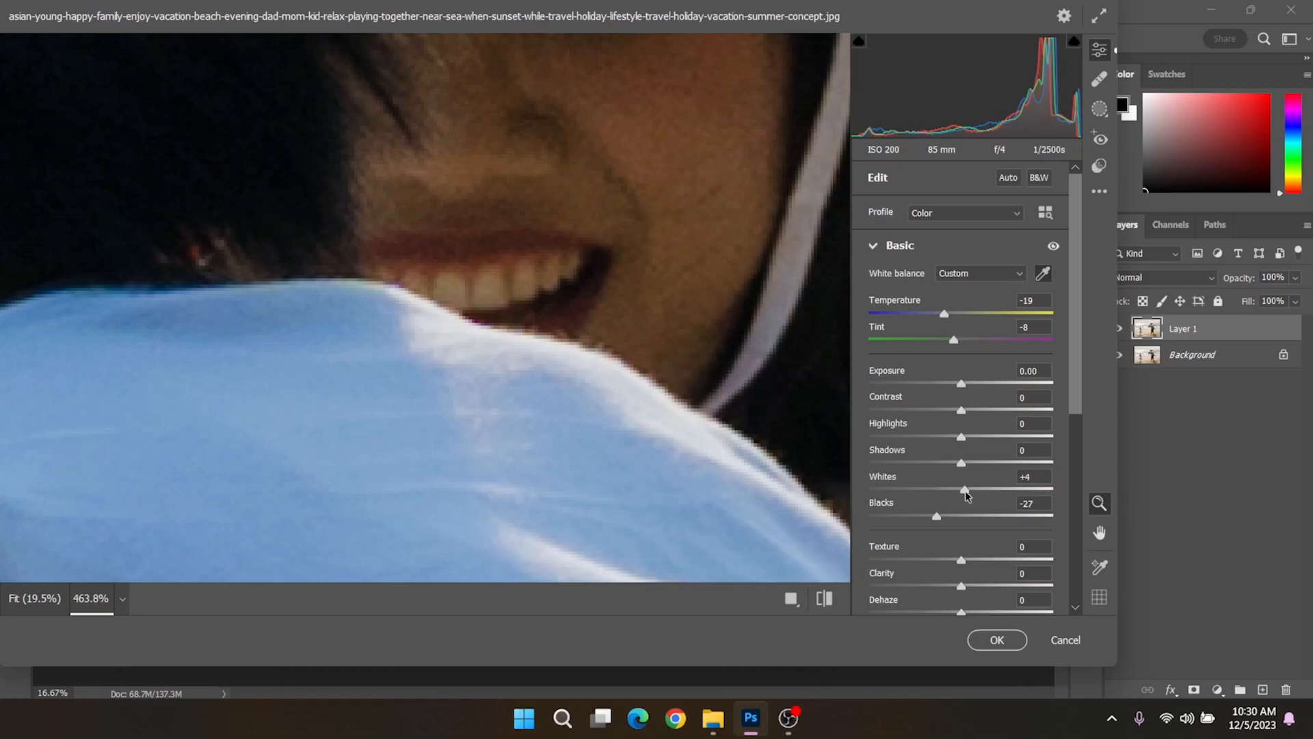
{"action": "left_click_drag", "start_coordinate": [966, 497], "coordinate": [967, 497]}
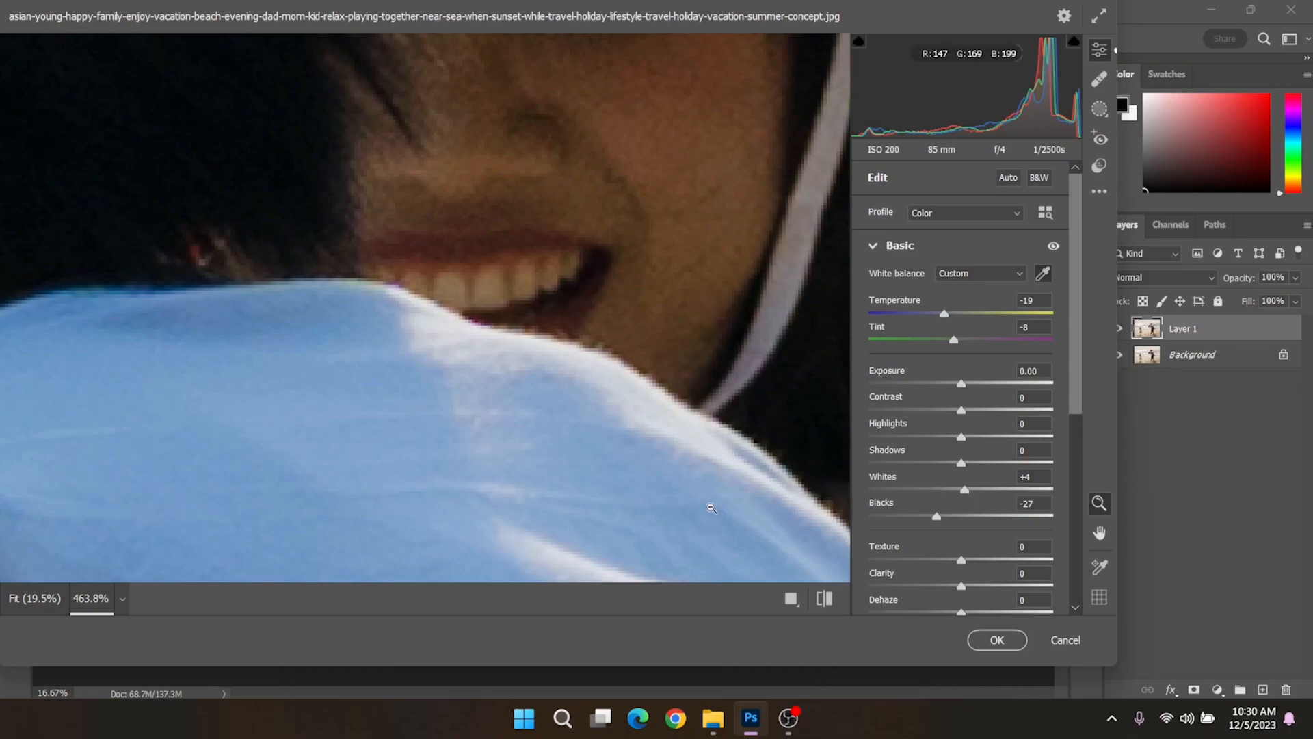
- Try darkening Shadows to -22 and examine the effect across the whole photo
{"action": "left_click_drag", "start_coordinate": [660, 398], "coordinate": [498, 391]}
{"action": "key", "text": "h"}
{"action": "left_click_drag", "start_coordinate": [589, 485], "coordinate": [636, 279]}
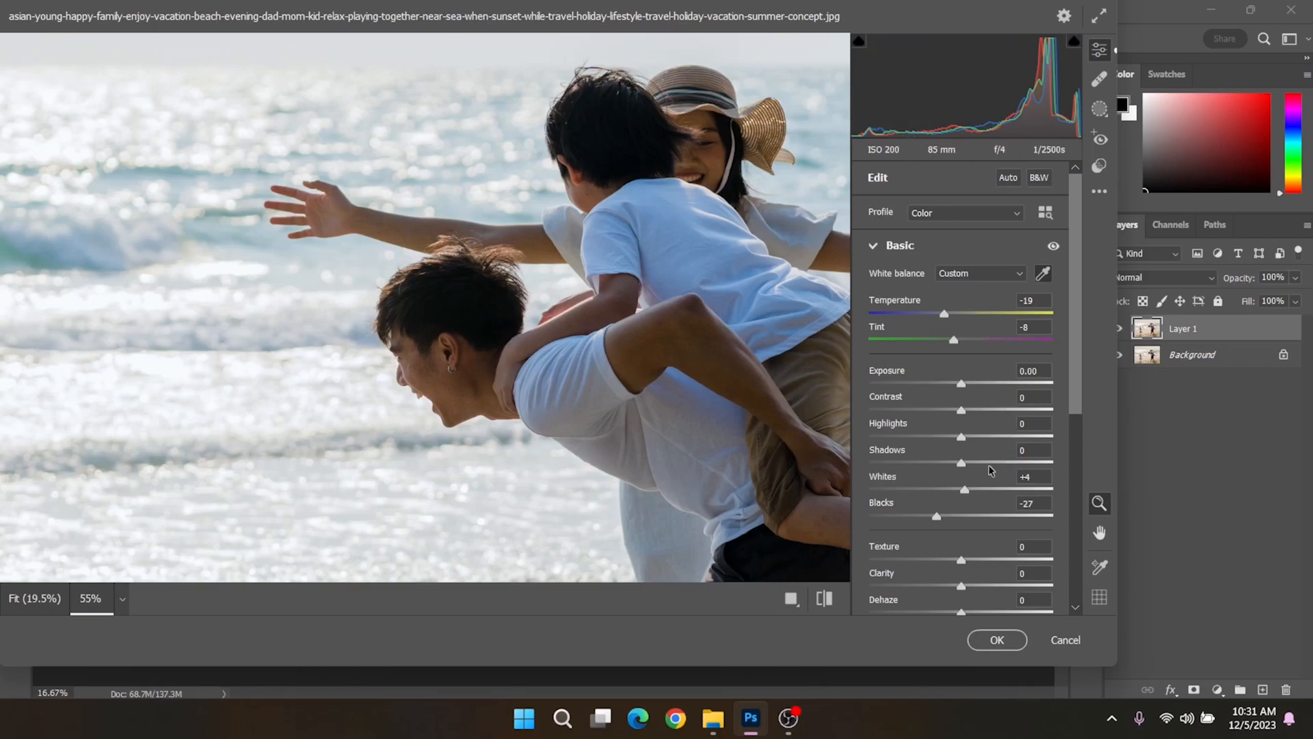
{"action": "left_click_drag", "start_coordinate": [963, 465], "coordinate": [944, 467]}
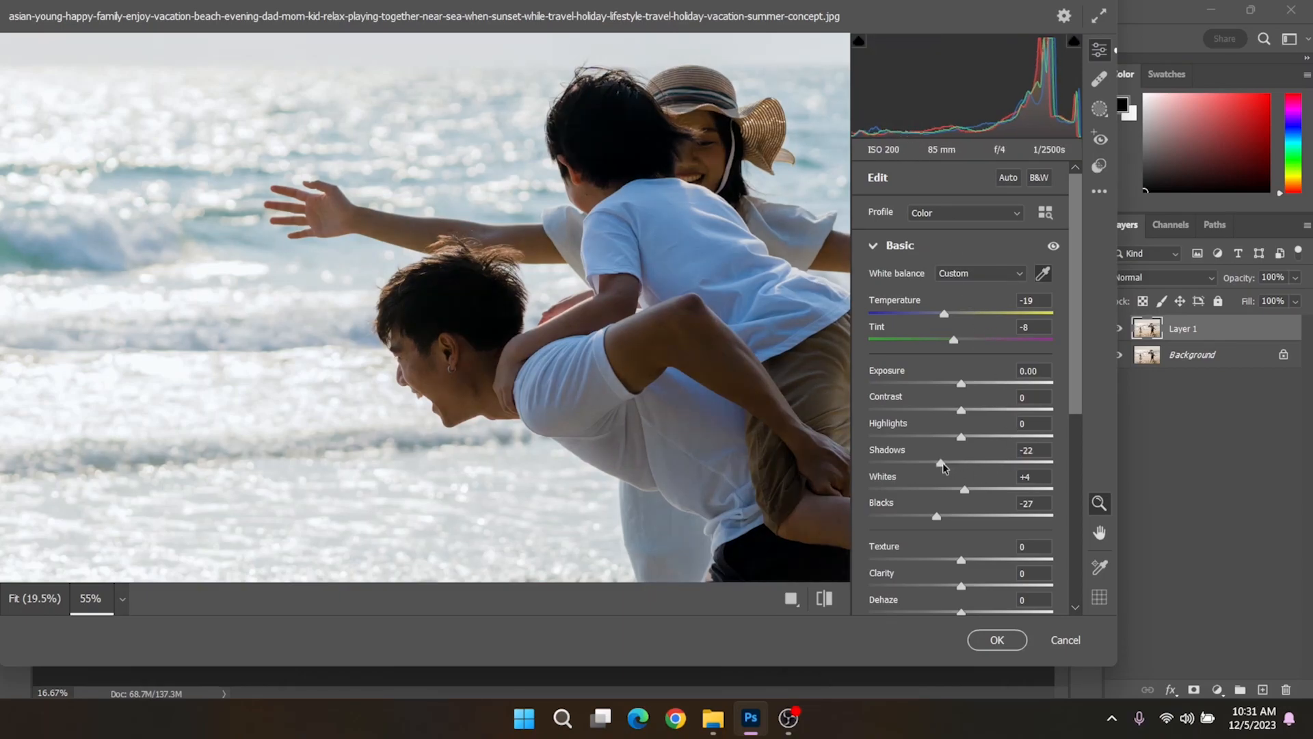
{"action": "scroll", "coordinate": [639, 434], "scroll_direction": "down", "scroll_amount": 5}
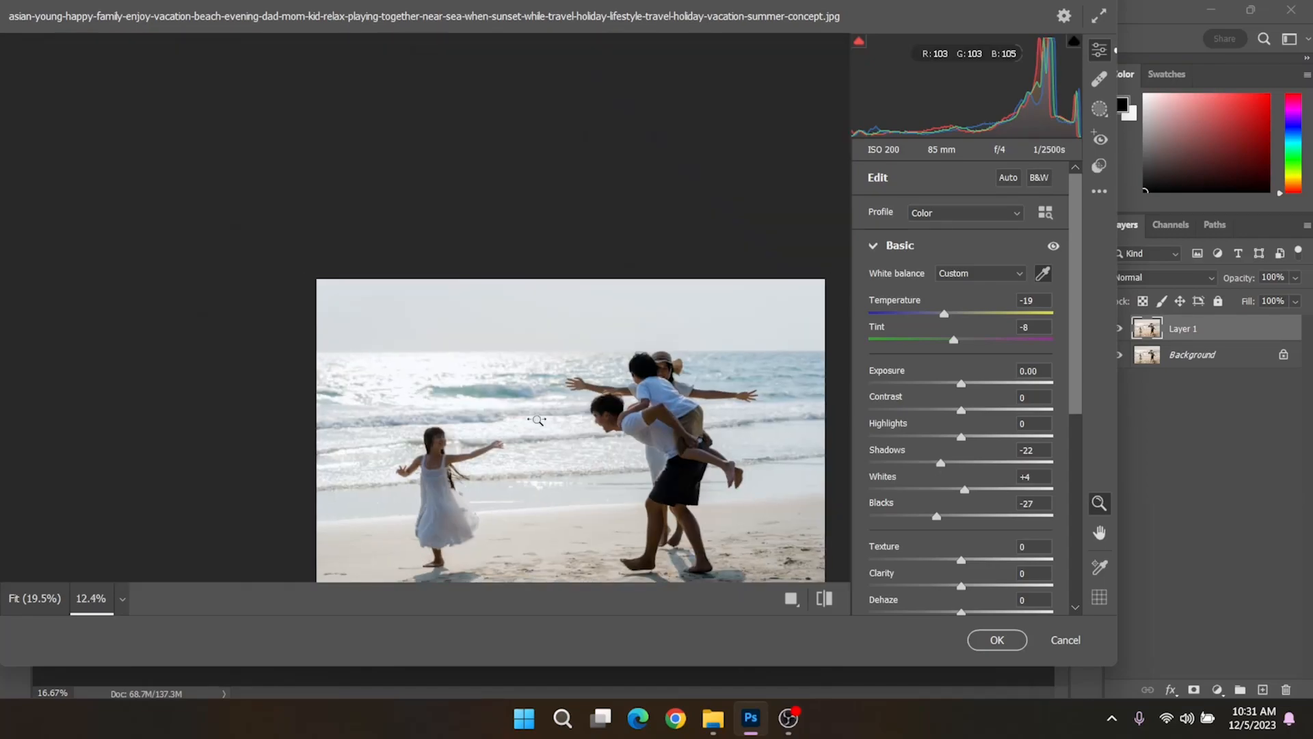
{"action": "scroll", "coordinate": [591, 456], "scroll_direction": "up", "scroll_amount": 2}
{"action": "left_click_drag", "start_coordinate": [591, 456], "coordinate": [518, 325]}
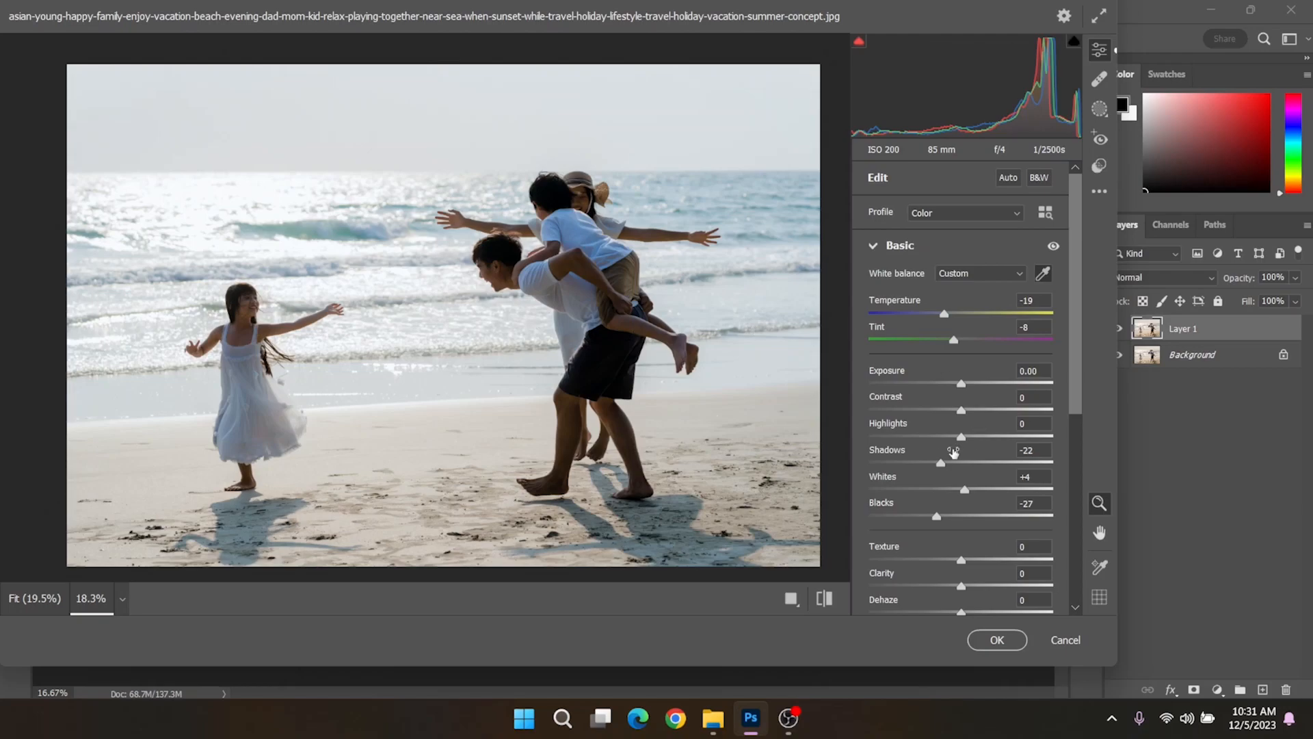
- Set Shadows to +24 and inspect the detail in the man's arm and dark shorts
{"action": "mouse_move", "coordinate": [941, 464]}
{"action": "left_mouse_down"}
{"action": "mouse_move", "coordinate": [996, 464]}
{"action": "mouse_move", "coordinate": [948, 477]}
{"action": "left_mouse_up"}
{"action": "left_click_drag", "start_coordinate": [947, 477], "coordinate": [983, 471]}
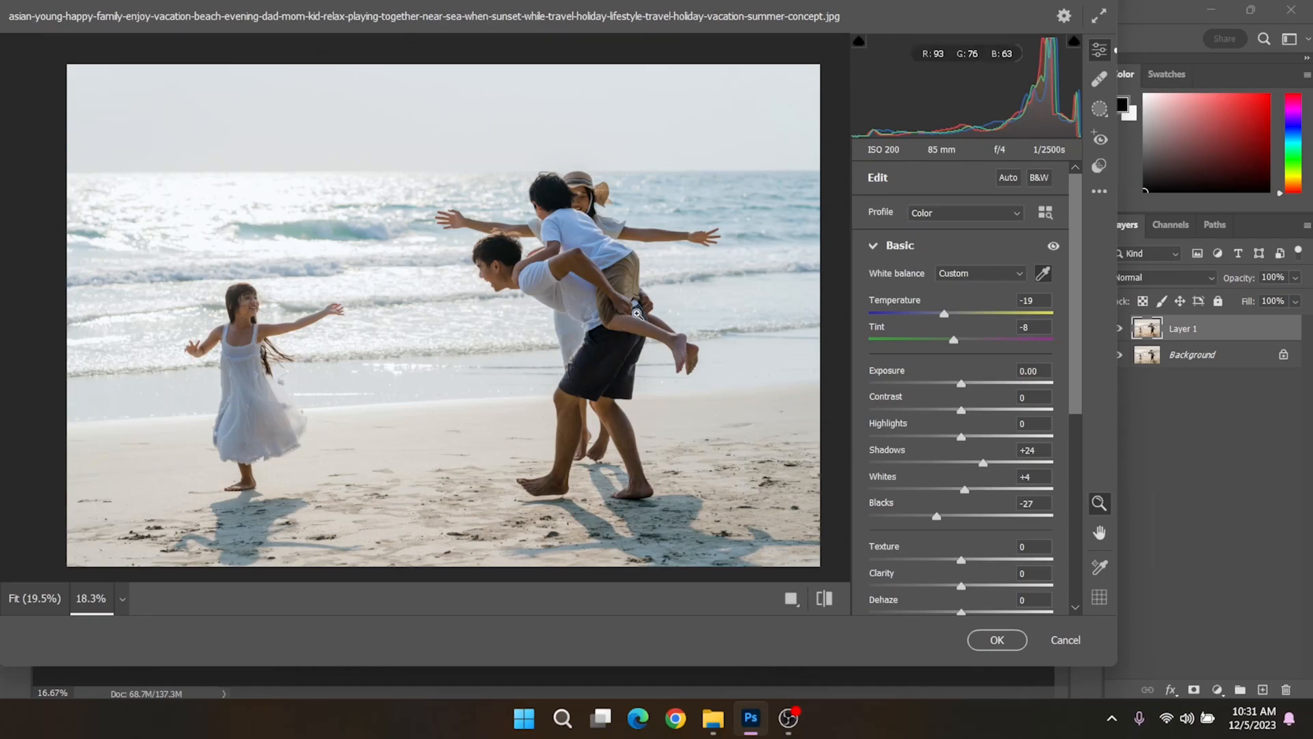
{"action": "scroll", "coordinate": [643, 310], "scroll_direction": "up", "scroll_amount": 1}
{"action": "scroll", "coordinate": [643, 310], "scroll_direction": "up", "scroll_amount": 5}
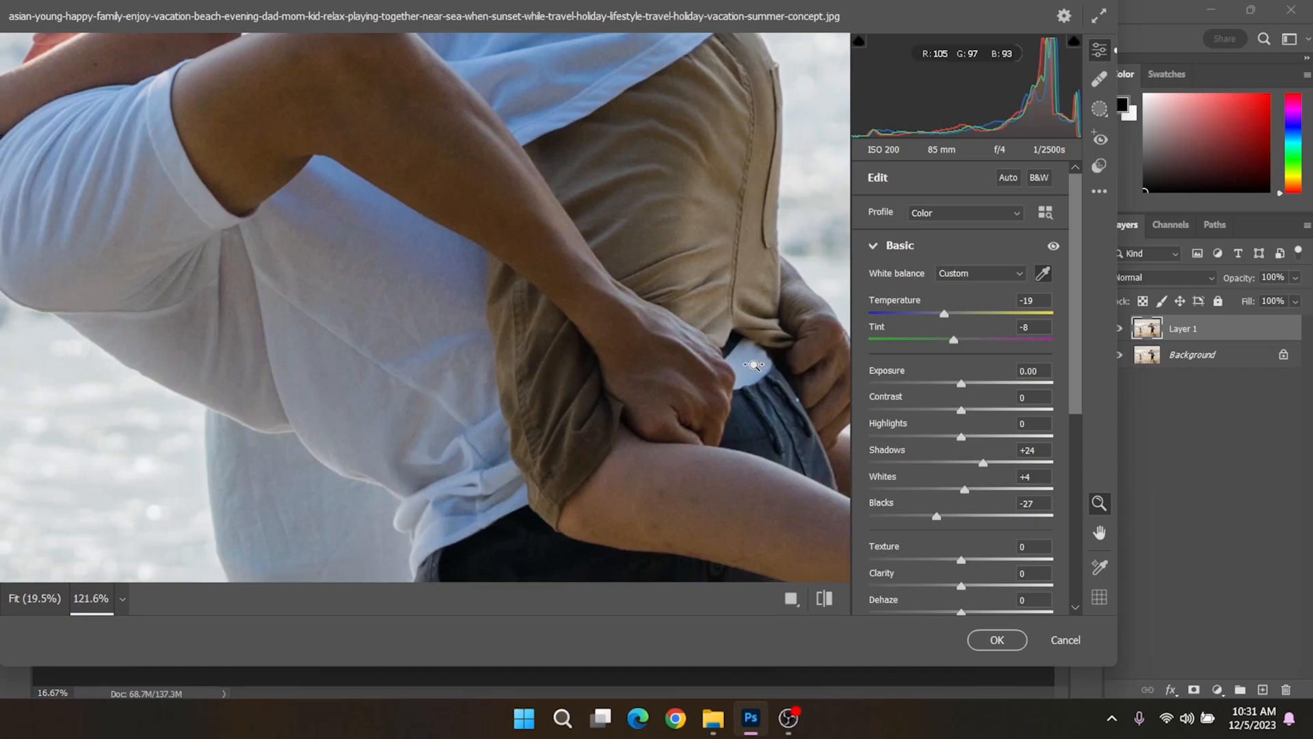
{"action": "scroll", "coordinate": [578, 273], "scroll_direction": "down", "scroll_amount": 1}
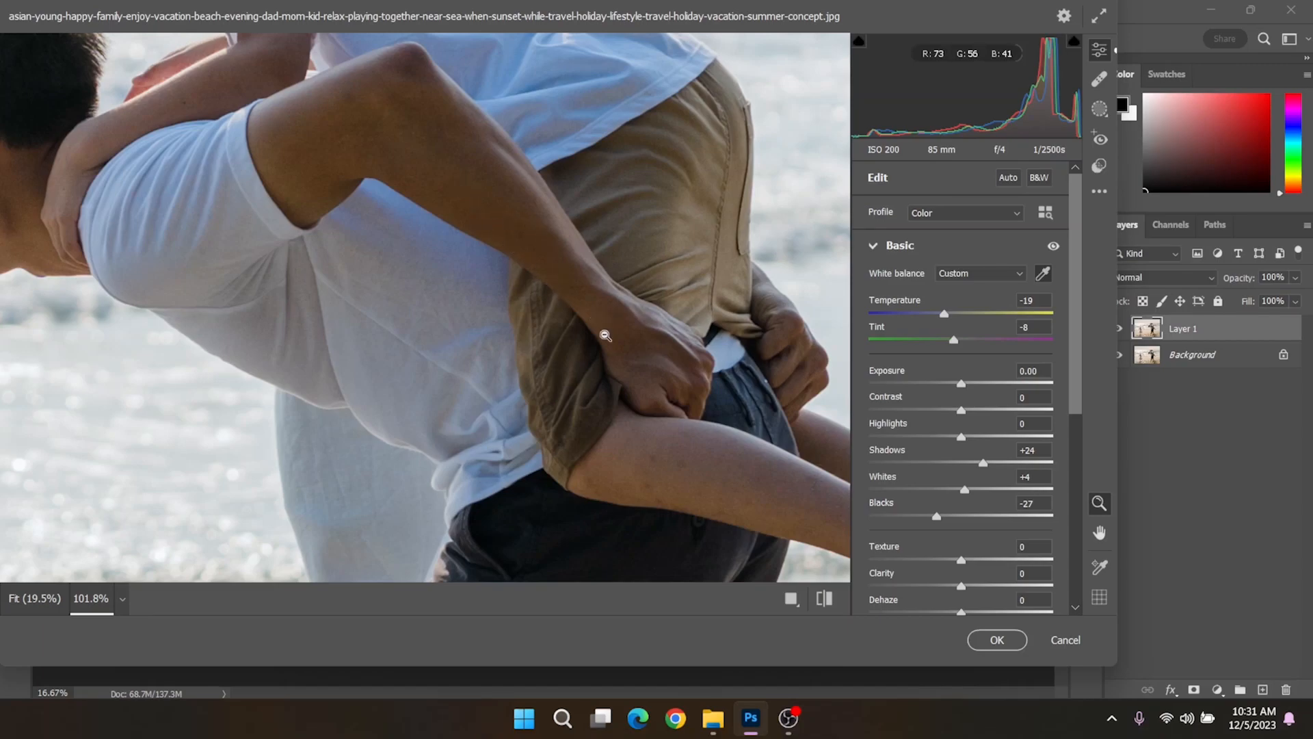
{"action": "left_click_drag", "start_coordinate": [651, 391], "coordinate": [586, 397]}
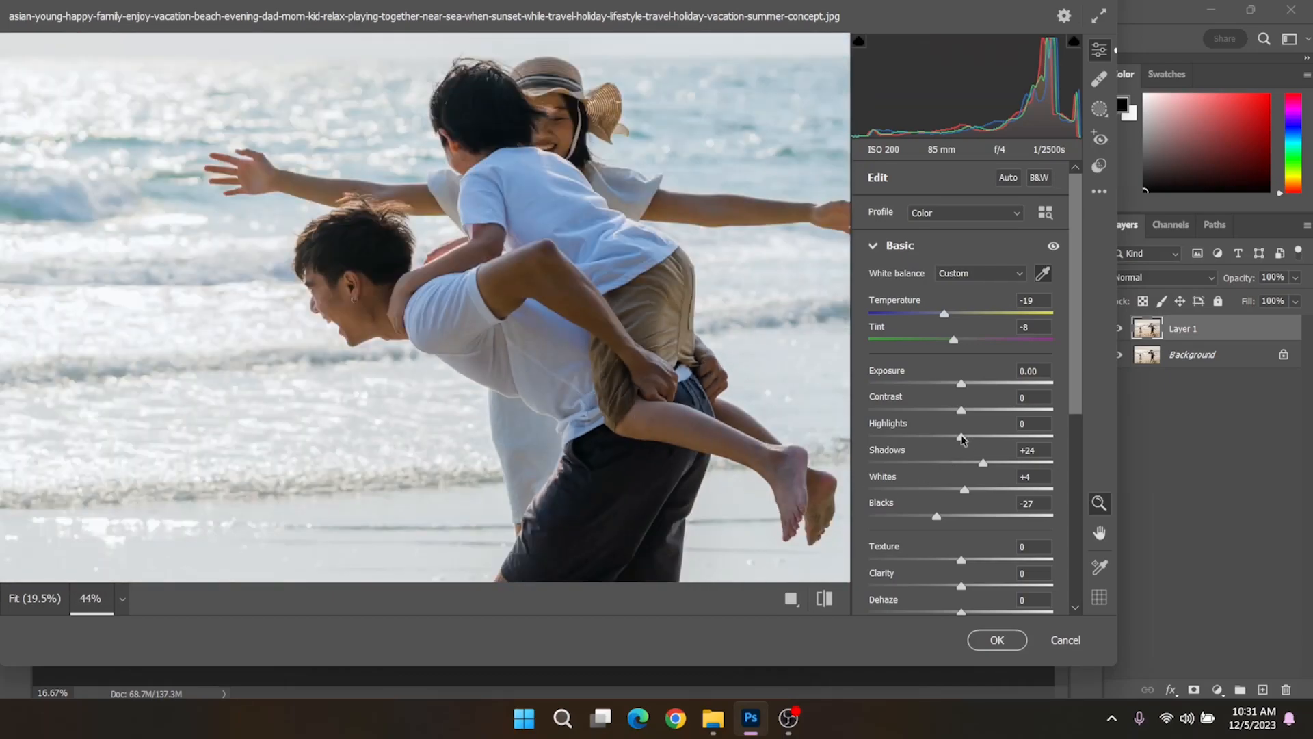
- Set Highlights to -49 and Contrast to +34 with the whole photo in view
{"action": "key", "text": "space"}
{"action": "left_click_drag", "start_coordinate": [273, 373], "coordinate": [475, 330]}
{"action": "key", "text": "space"}
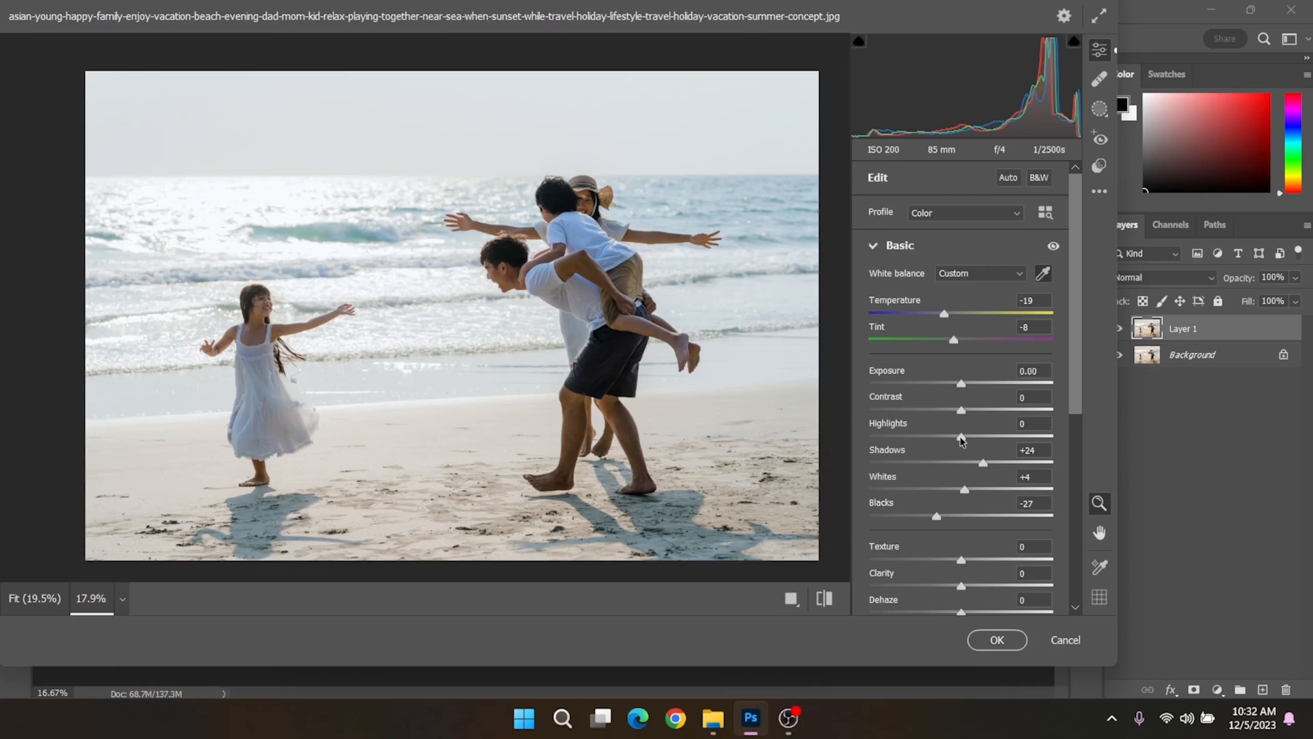
{"action": "left_click_drag", "start_coordinate": [961, 440], "coordinate": [918, 451]}
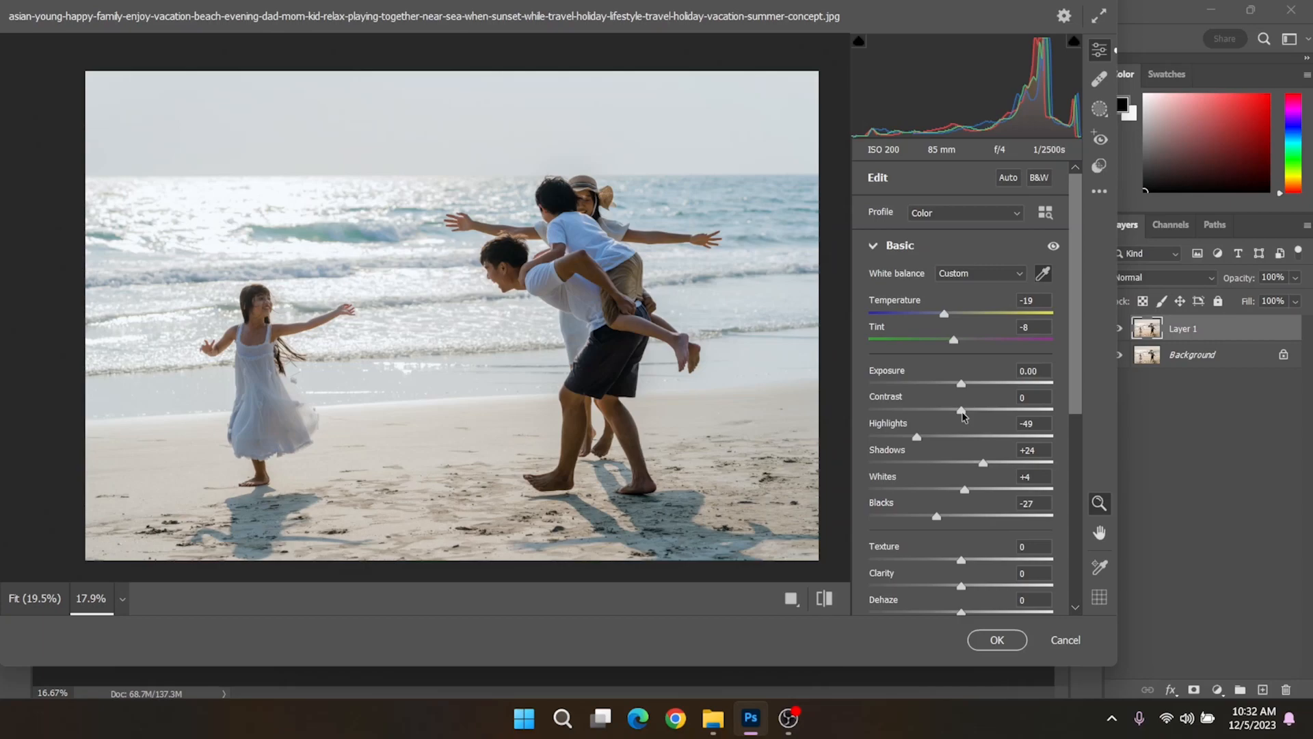
{"action": "left_click_drag", "start_coordinate": [963, 414], "coordinate": [995, 422]}
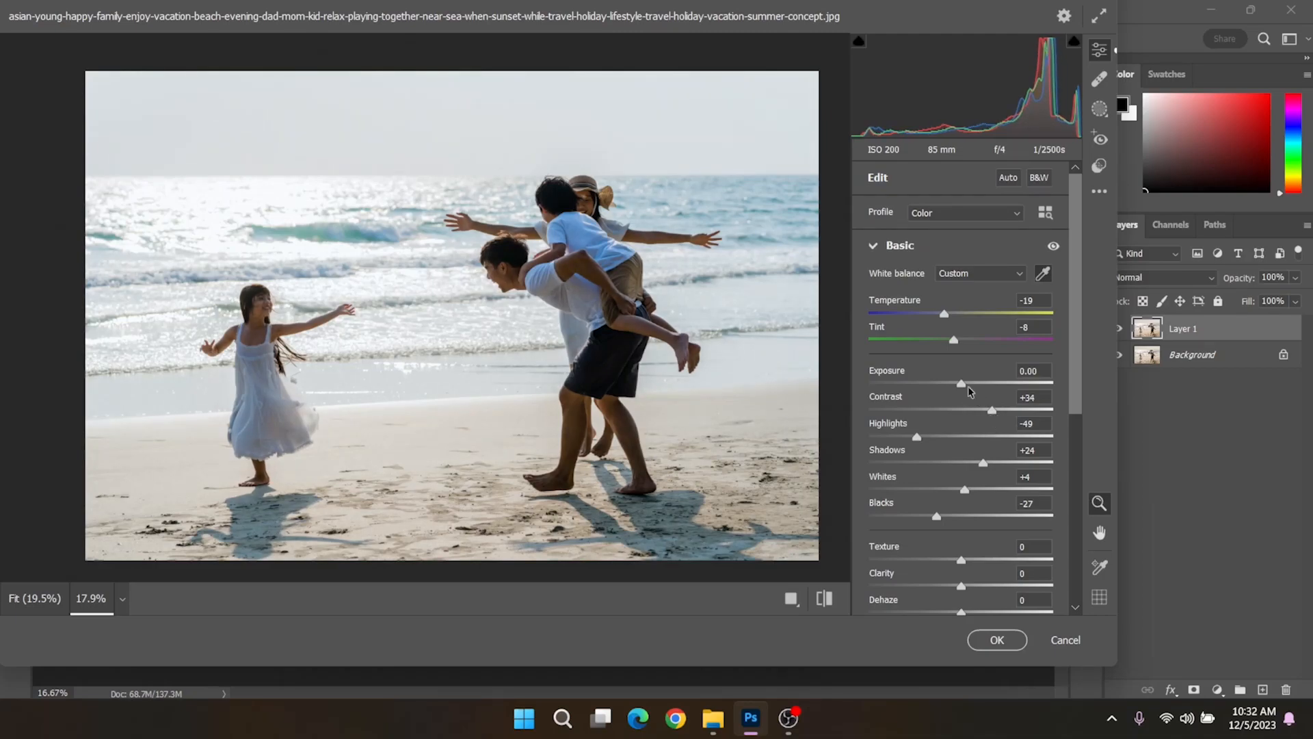
- Try Exposure at +0.60, reset it, and darken the photo with an Exposure of -1.10
{"action": "mouse_move", "coordinate": [961, 385]}
{"action": "left_mouse_down"}
{"action": "mouse_move", "coordinate": [947, 390]}
{"action": "mouse_move", "coordinate": [972, 392]}
{"action": "left_mouse_up"}
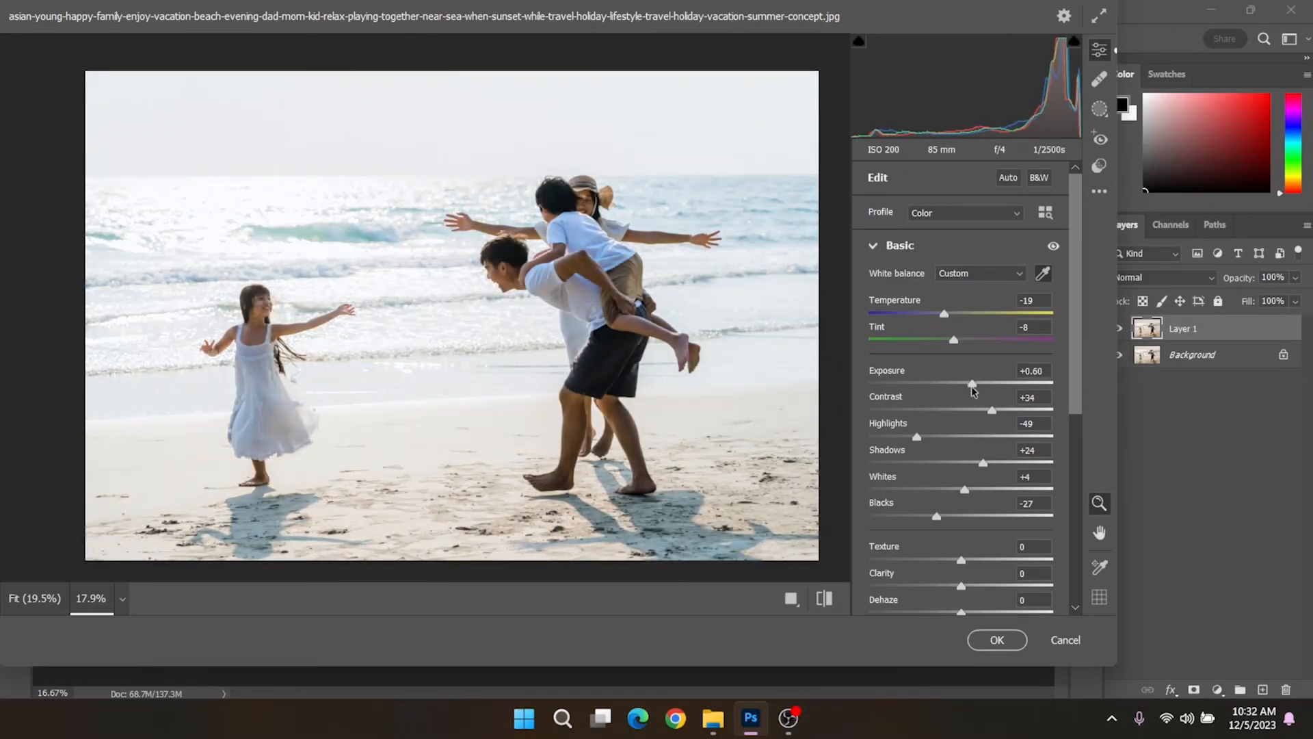
{"action": "double_click", "coordinate": [972, 386]}
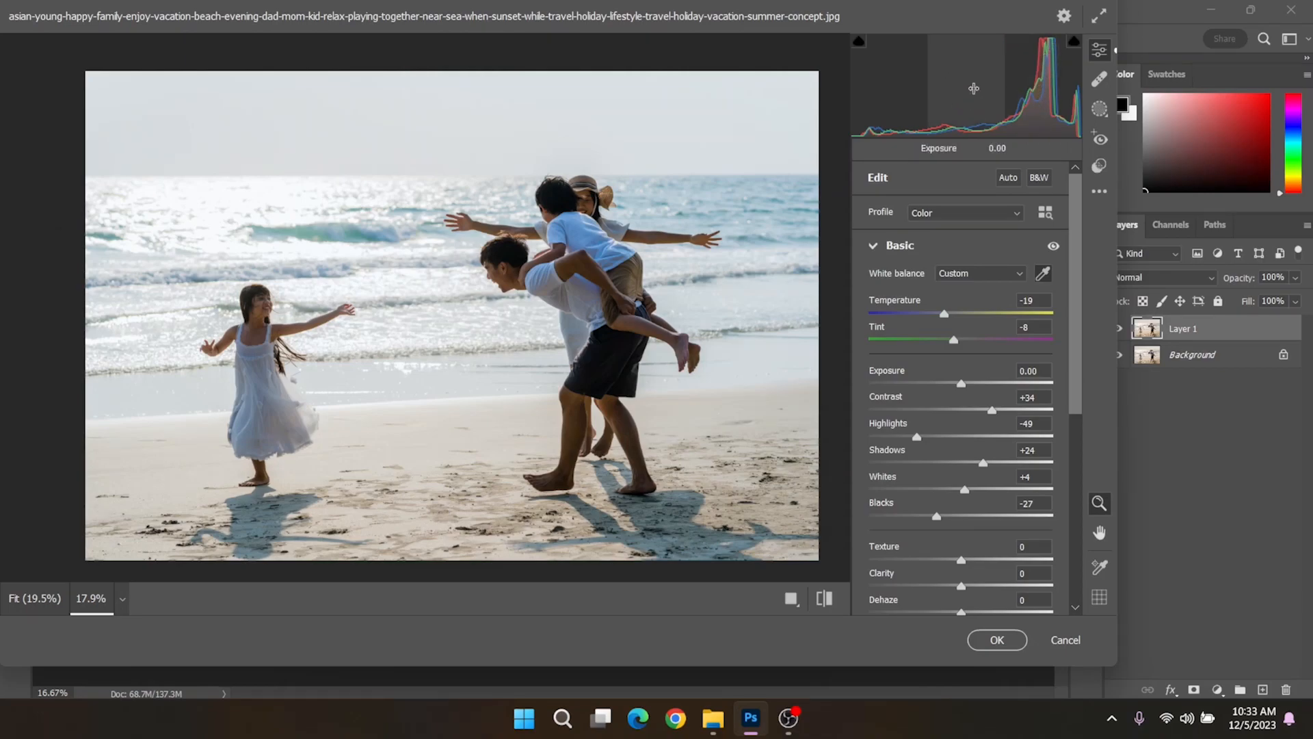
{"action": "left_click_drag", "start_coordinate": [961, 383], "coordinate": [944, 393]}
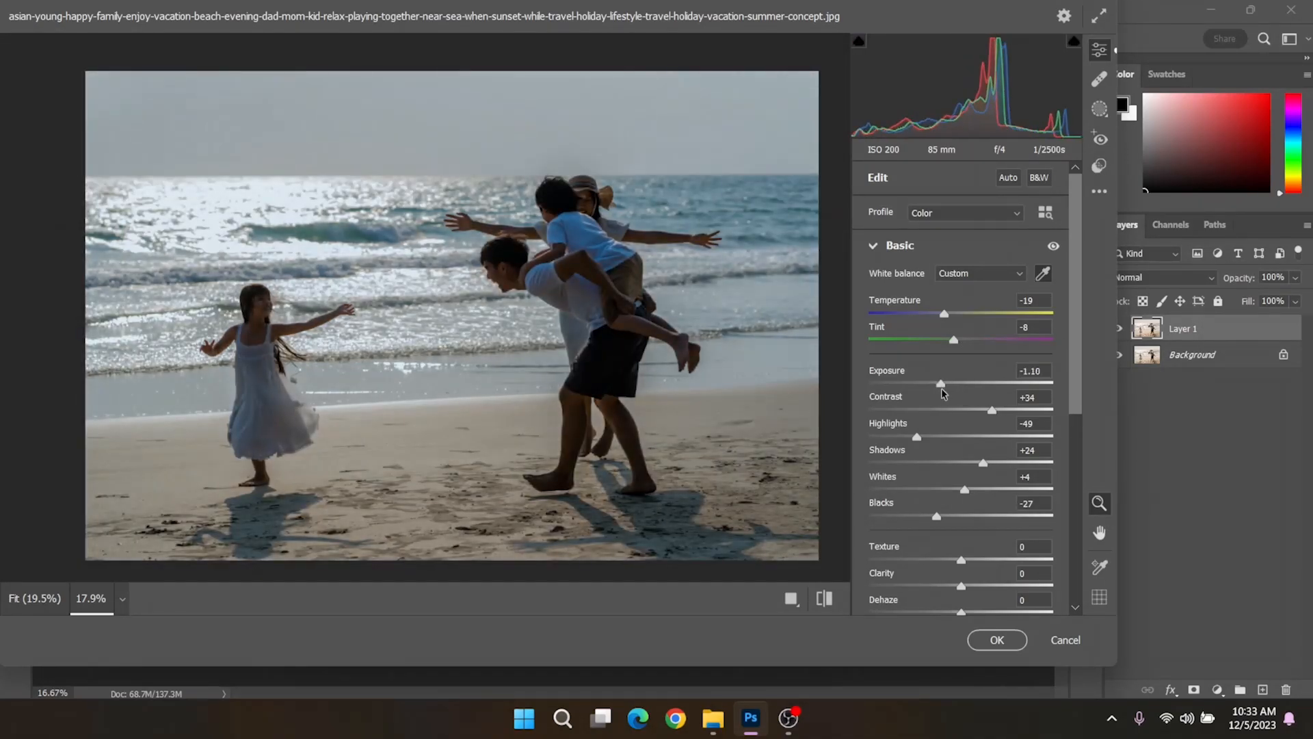
- Reset Highlights and Shadows to their defaults and view the whole darkened photo
{"action": "double_click", "coordinate": [917, 437]}
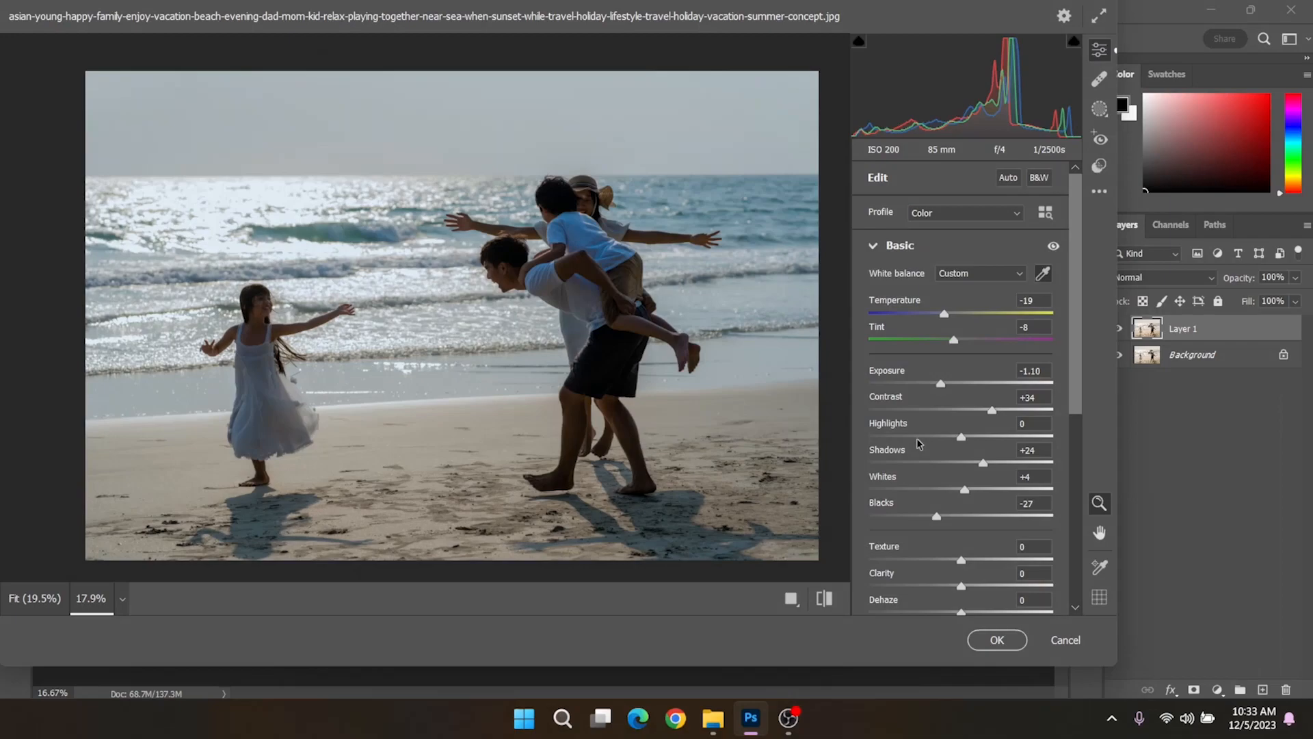
{"action": "double_click", "coordinate": [983, 464]}
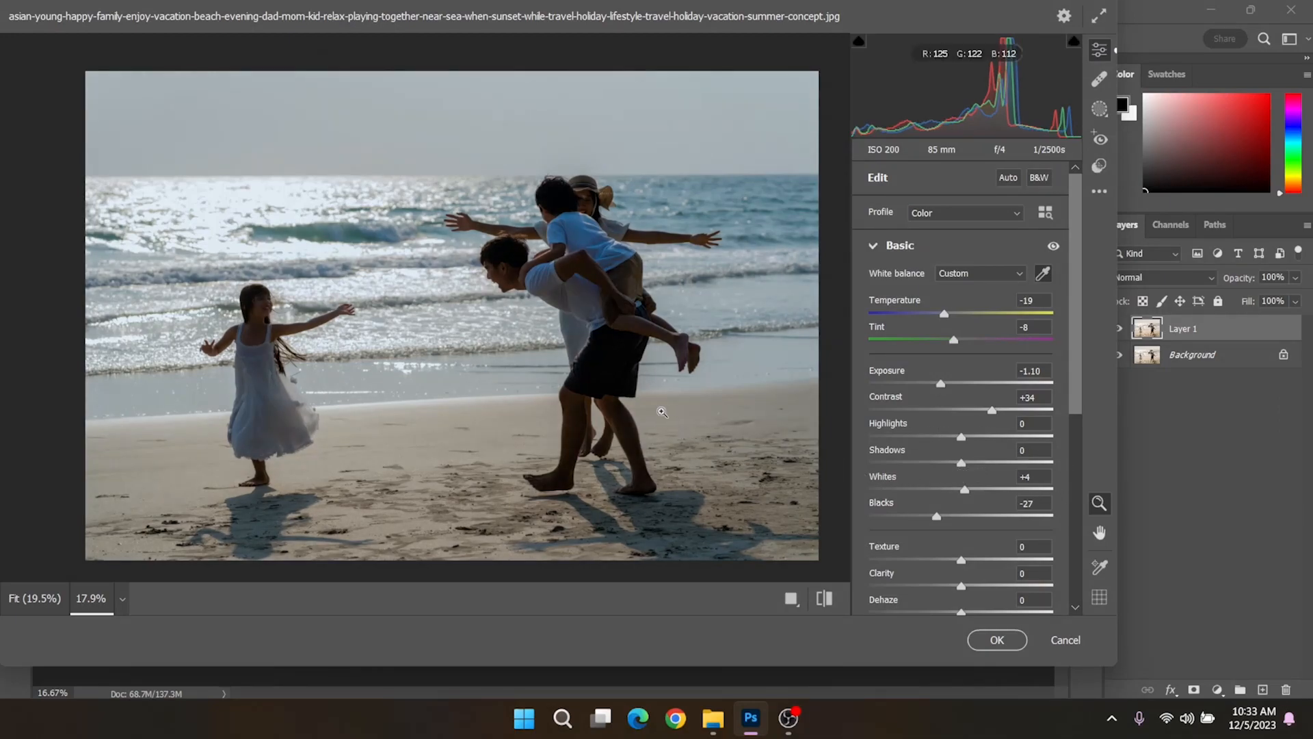
{"action": "mouse_move", "coordinate": [622, 377]}
{"action": "left_mouse_down"}
{"action": "mouse_move", "coordinate": [765, 372]}
{"action": "mouse_move", "coordinate": [623, 387]}
{"action": "left_mouse_up"}
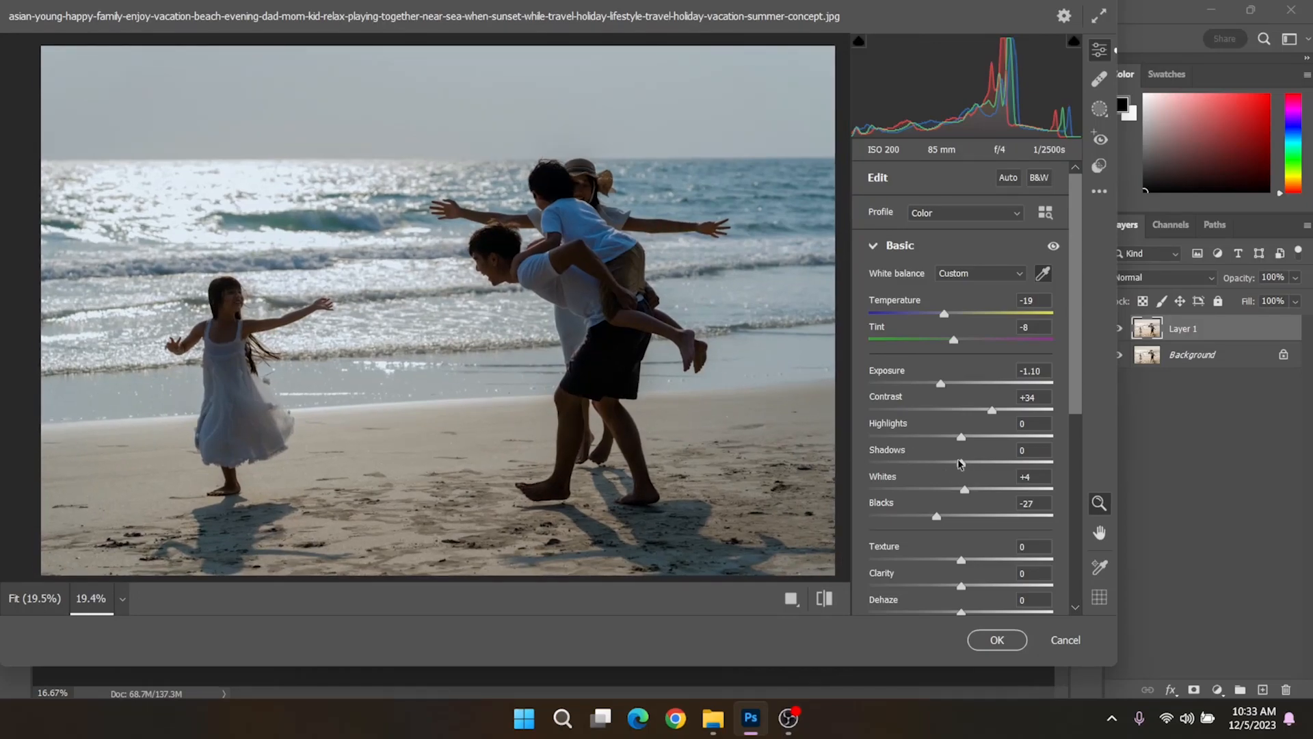
- Set Shadows to +68 and Highlights to +29, and check the family up close and in the whole photo
{"action": "left_click_drag", "start_coordinate": [961, 465], "coordinate": [1026, 467]}
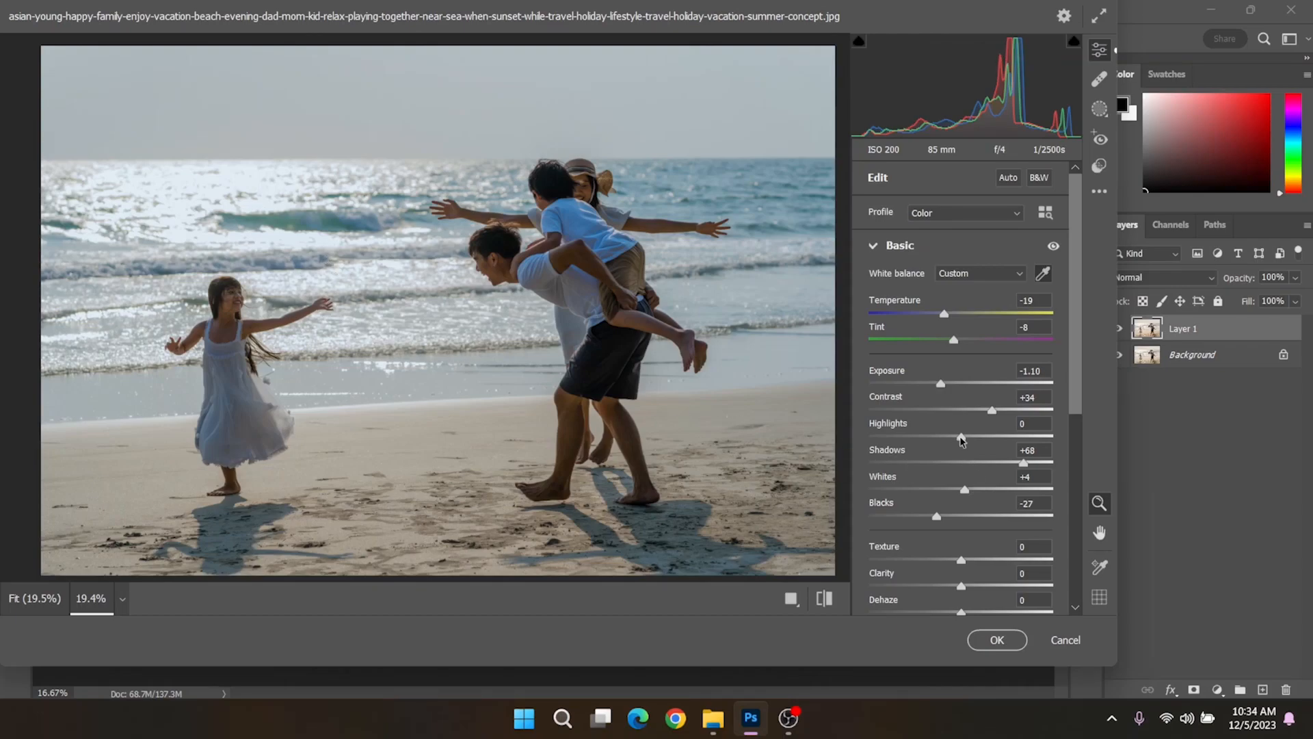
{"action": "left_click_drag", "start_coordinate": [961, 440], "coordinate": [989, 450]}
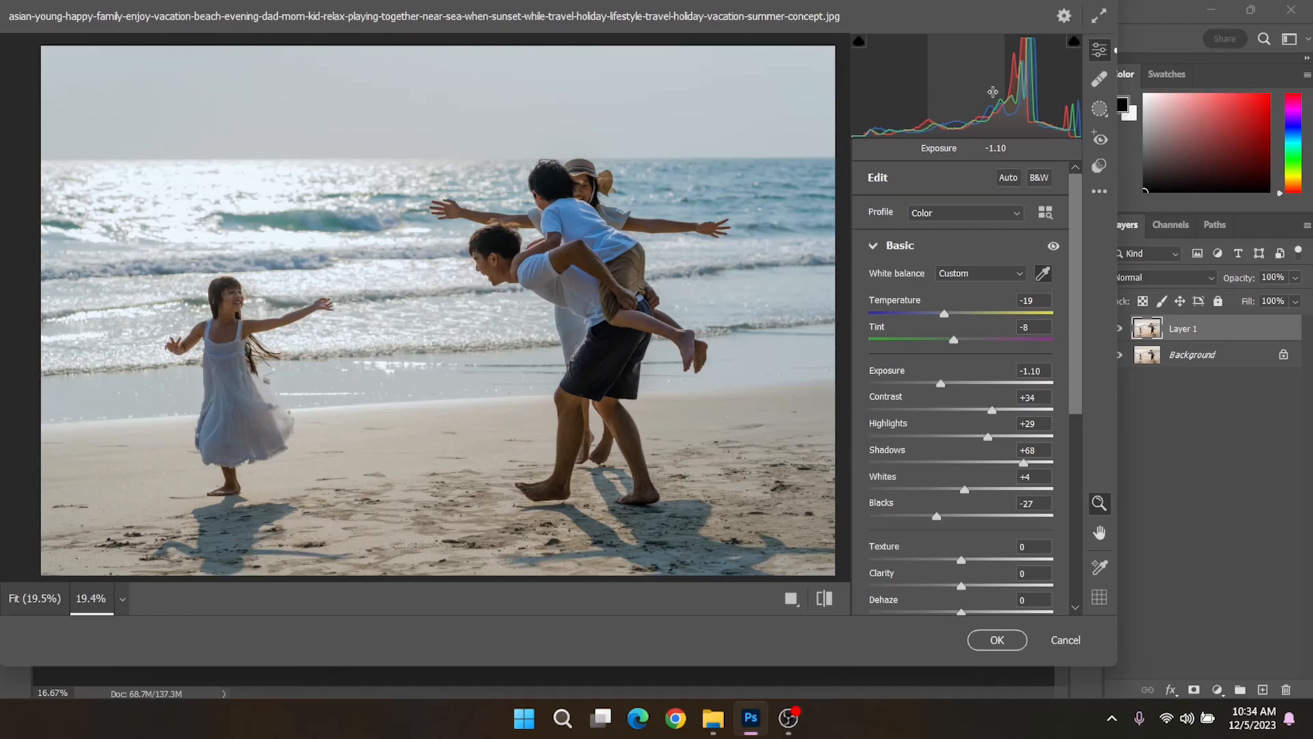
{"action": "scroll", "coordinate": [650, 297], "scroll_direction": "up", "scroll_amount": 5}
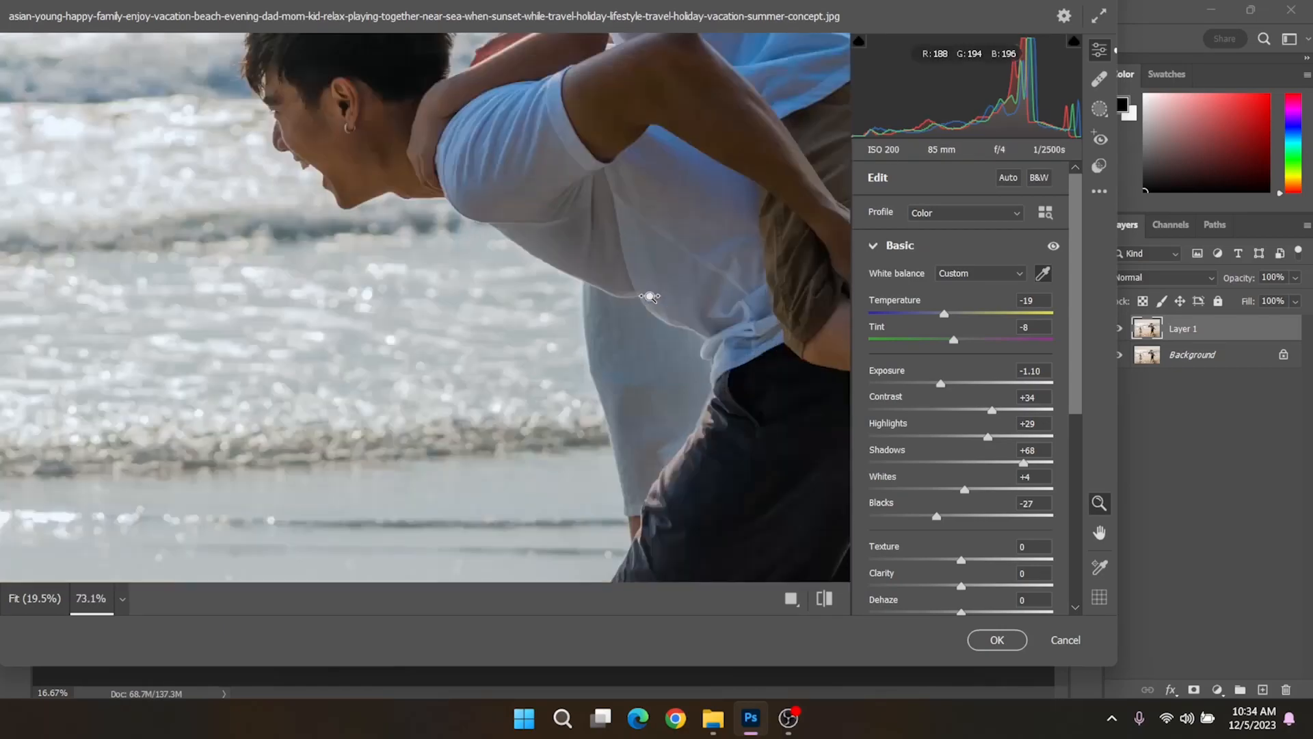
{"action": "scroll", "coordinate": [616, 302], "scroll_direction": "down", "scroll_amount": 4}
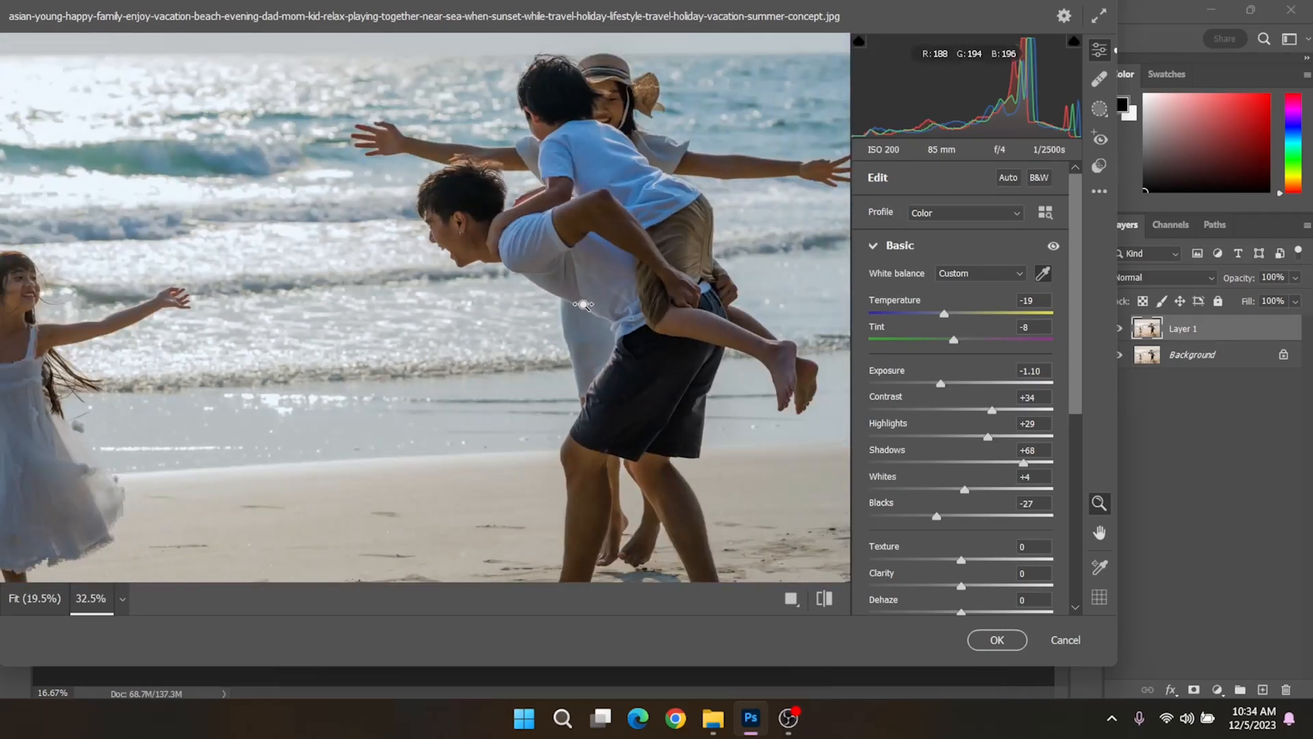
{"action": "scroll", "coordinate": [583, 304], "scroll_direction": "down", "scroll_amount": 3}
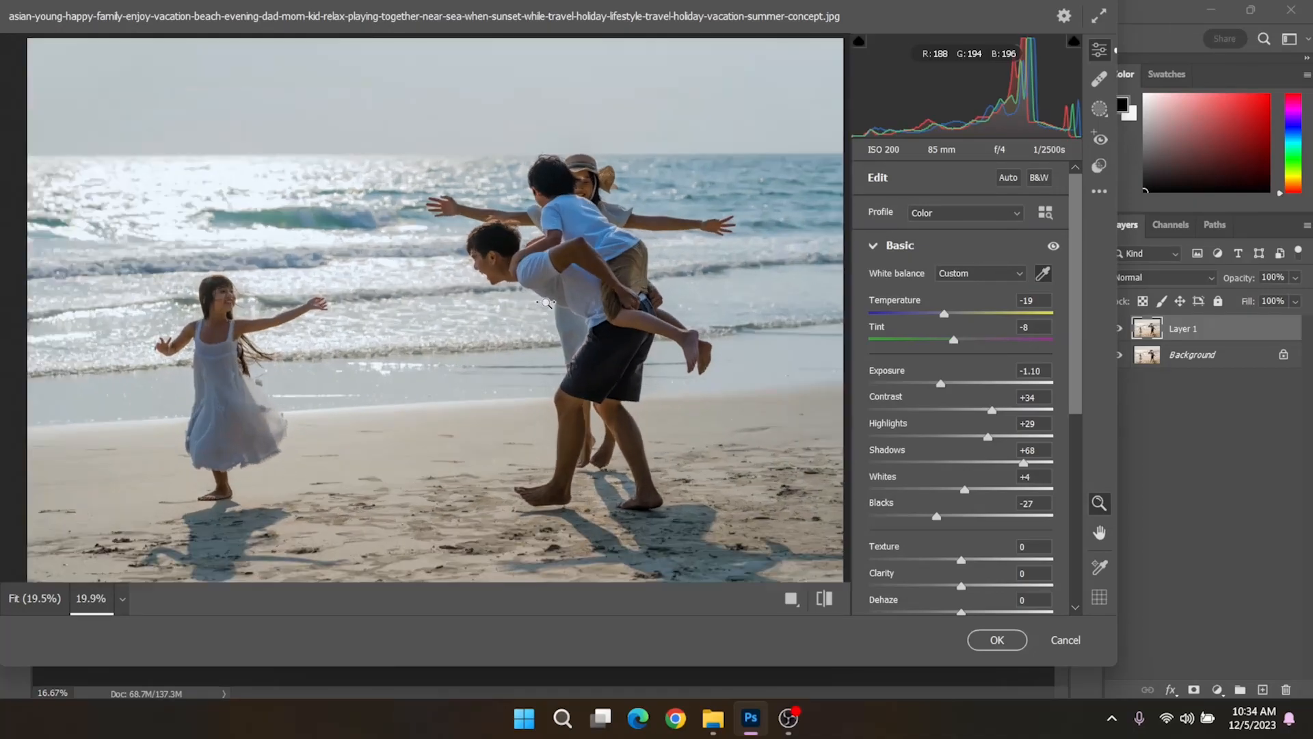
{"action": "left_click_drag", "start_coordinate": [546, 302], "coordinate": [546, 297]}
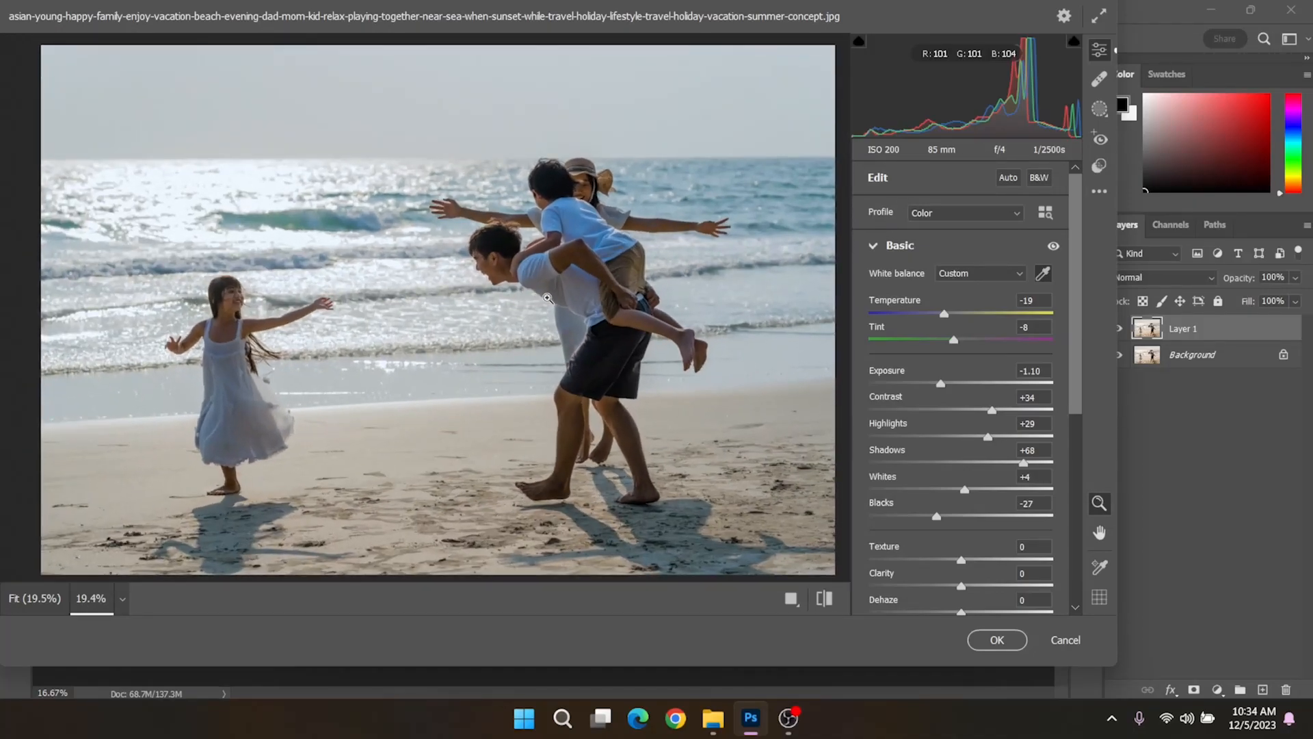